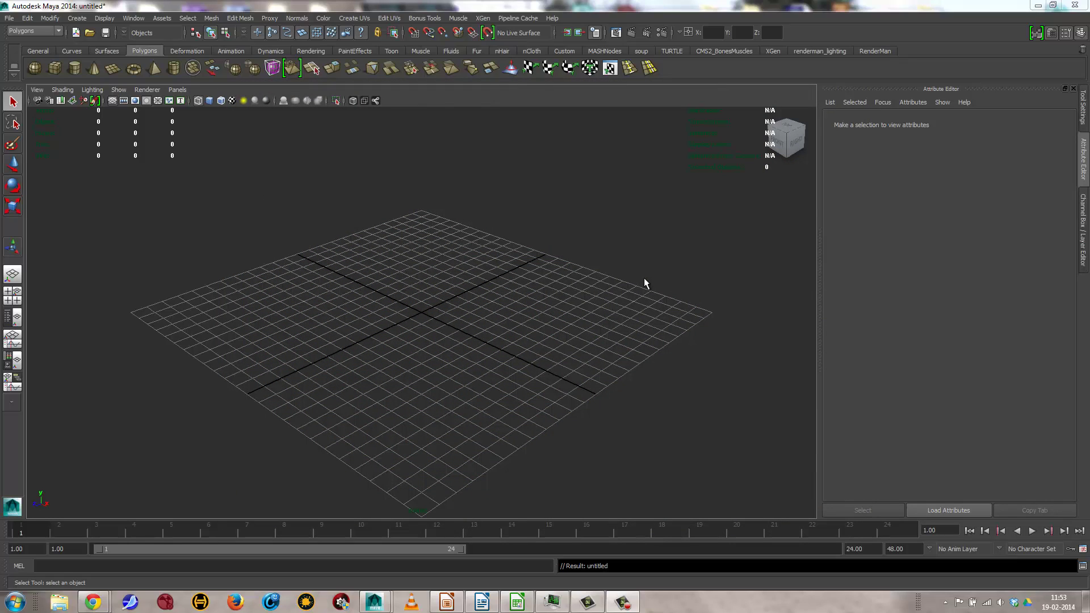
# Create a polygon cube at the origin, frame it in the view and display it shaded.
pyautogui.click(50, 66)
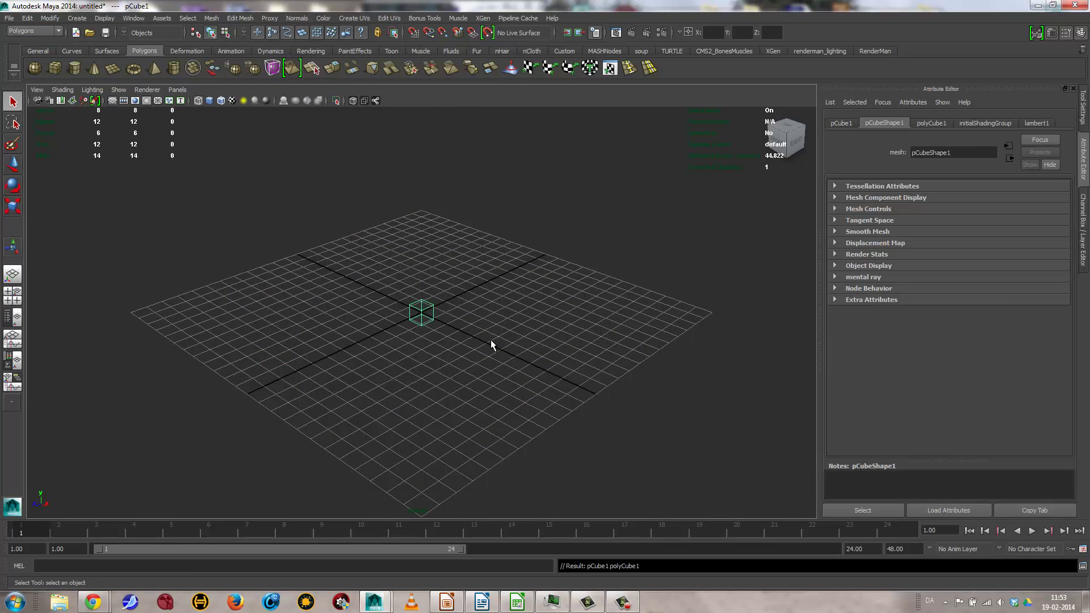
pyautogui.press('5')
pyautogui.press('f')
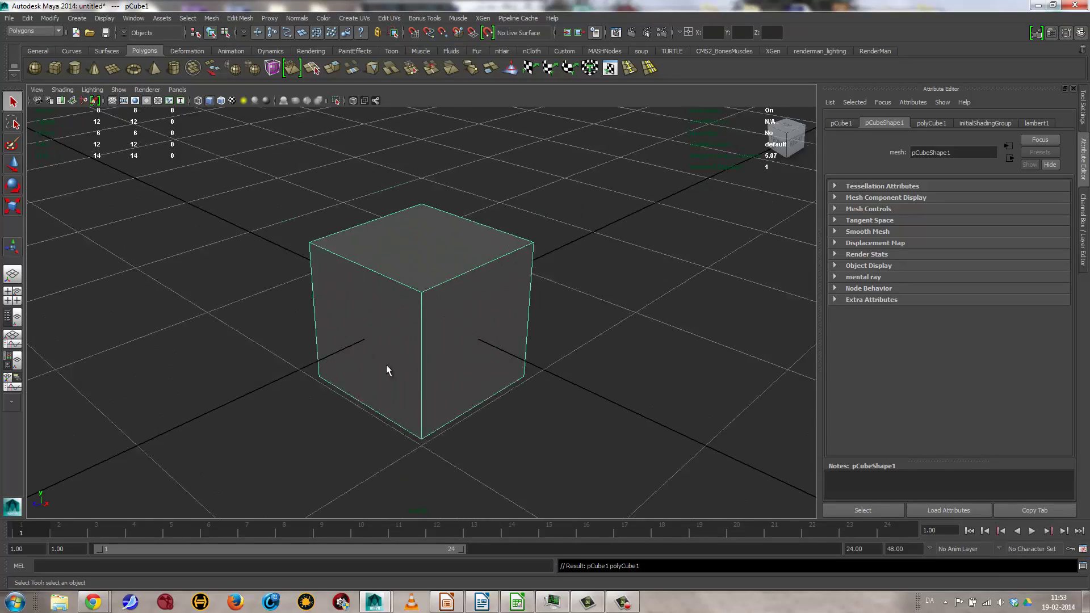
# Examine the cube from several angles and distances.
pyautogui.keyDown('alt'); pyautogui.moveTo(386, 369); pyautogui.dragTo(397, 334); pyautogui.keyUp('alt')
pyautogui.keyDown('alt'); pyautogui.moveTo(397, 333); pyautogui.dragTo(285, 343, button='right'); pyautogui.keyUp('alt')
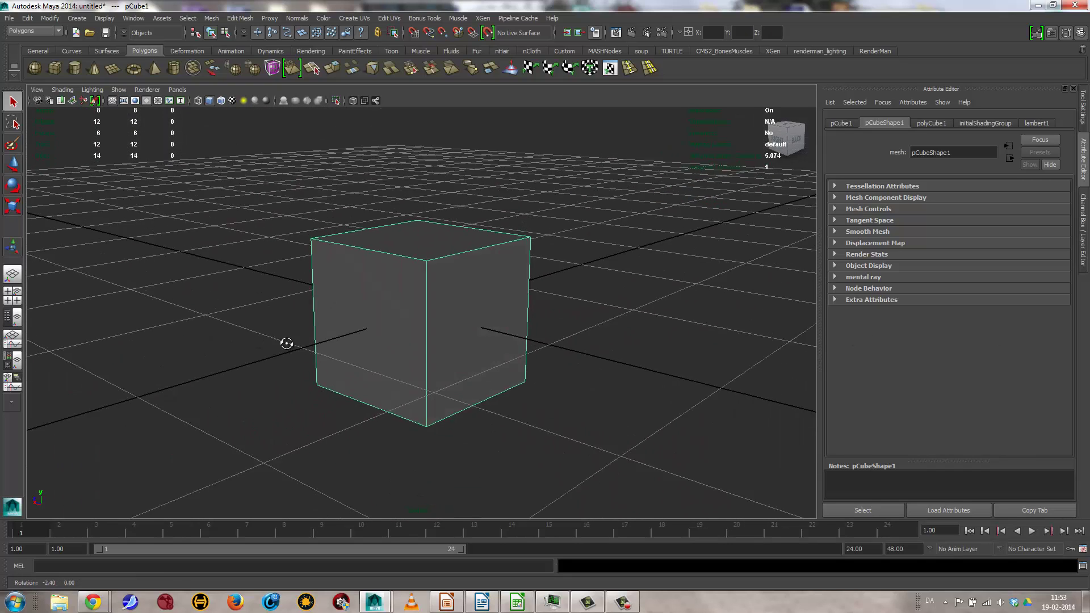
pyautogui.keyDown('alt'); pyautogui.moveTo(285, 343); pyautogui.dragTo(270, 365); pyautogui.keyUp('alt')
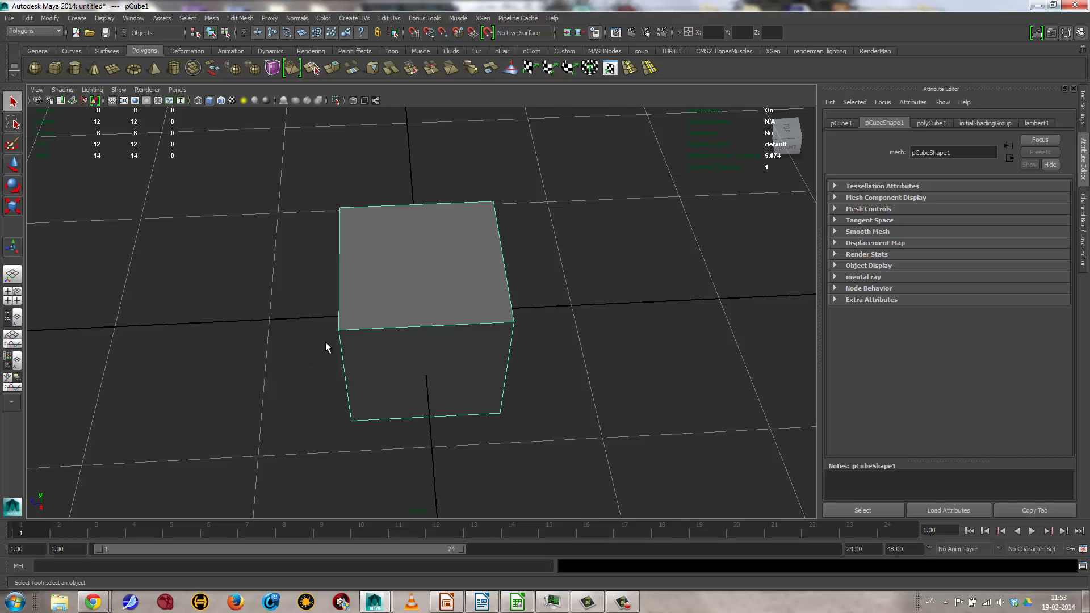
pyautogui.keyDown('alt'); pyautogui.moveTo(325, 342); pyautogui.dragTo(301, 302, button='right'); pyautogui.keyUp('alt')
pyautogui.keyDown('alt'); pyautogui.moveTo(301, 302); pyautogui.dragTo(370, 273); pyautogui.keyUp('alt')
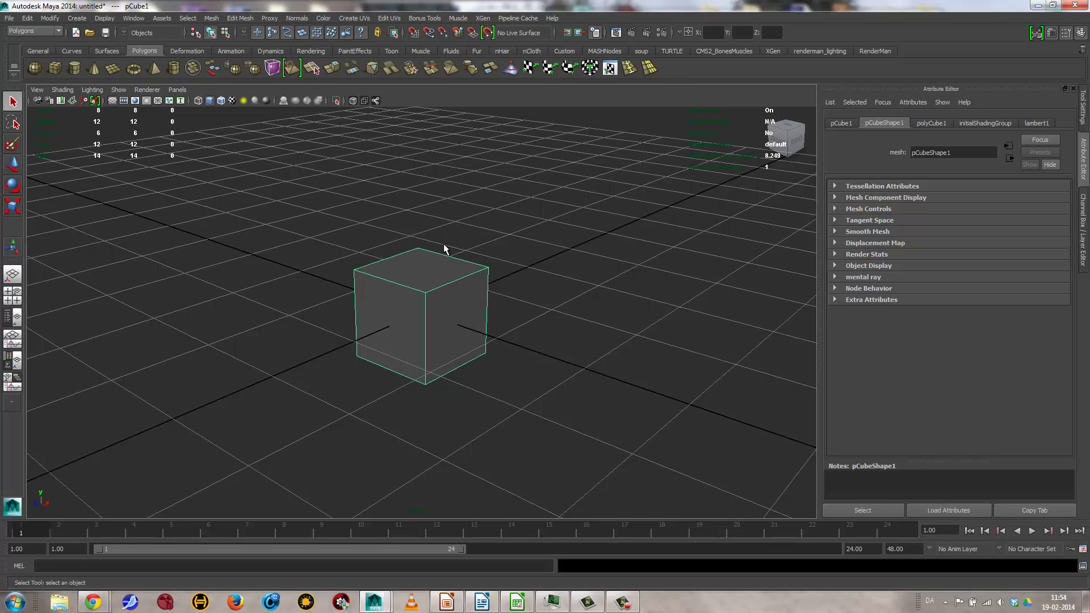
pyautogui.keyDown('alt'); pyautogui.moveTo(496, 309); pyautogui.dragTo(265, 286, button='middle'); pyautogui.keyUp('alt')
pyautogui.keyDown('alt'); pyautogui.moveTo(265, 286); pyautogui.dragTo(318, 284); pyautogui.keyUp('alt')
pyautogui.keyDown('alt'); pyautogui.moveTo(386, 257); pyautogui.dragTo(425, 237, button='middle'); pyautogui.keyUp('alt')
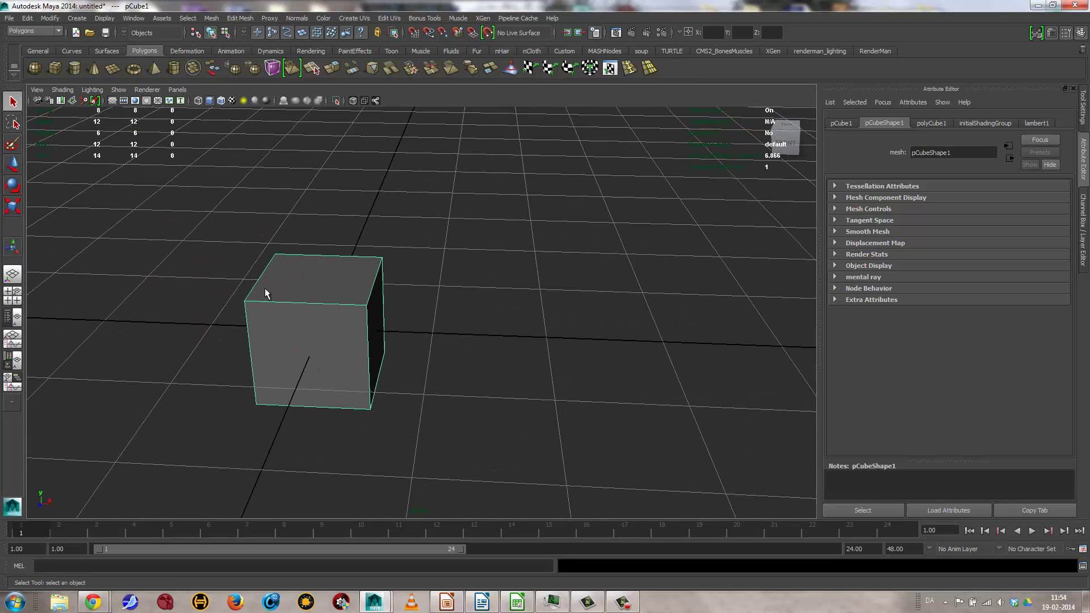
# Select the cube's top face and front face in face mode, and its upper front edge in edge mode.
pyautogui.rightClick(305, 323)
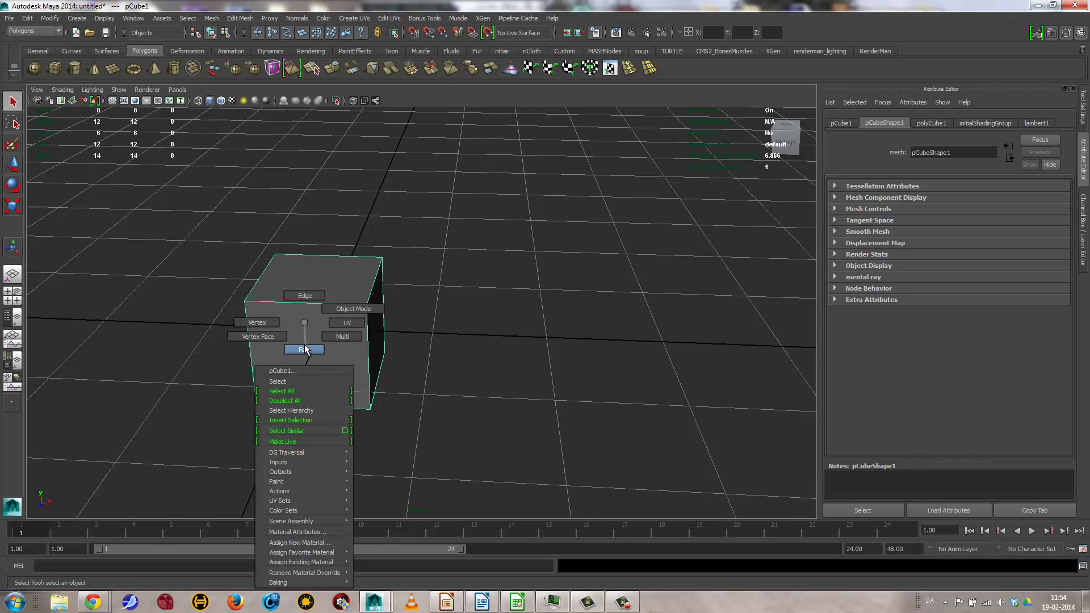
pyautogui.click(305, 349)
pyautogui.click(298, 284)
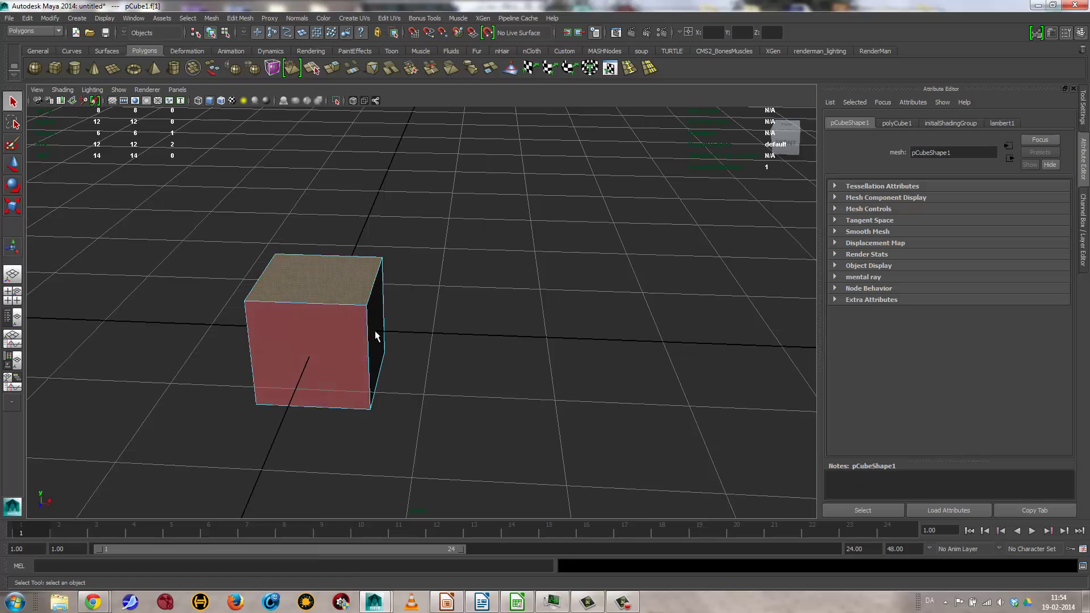
pyautogui.click(321, 311)
pyautogui.rightClick(320, 311)
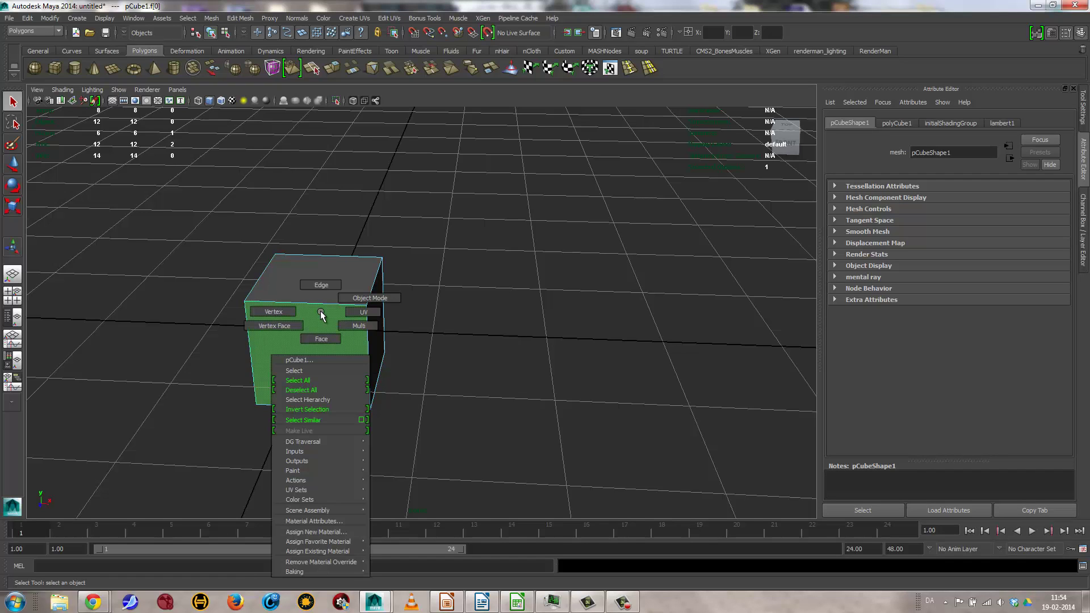
pyautogui.click(319, 285)
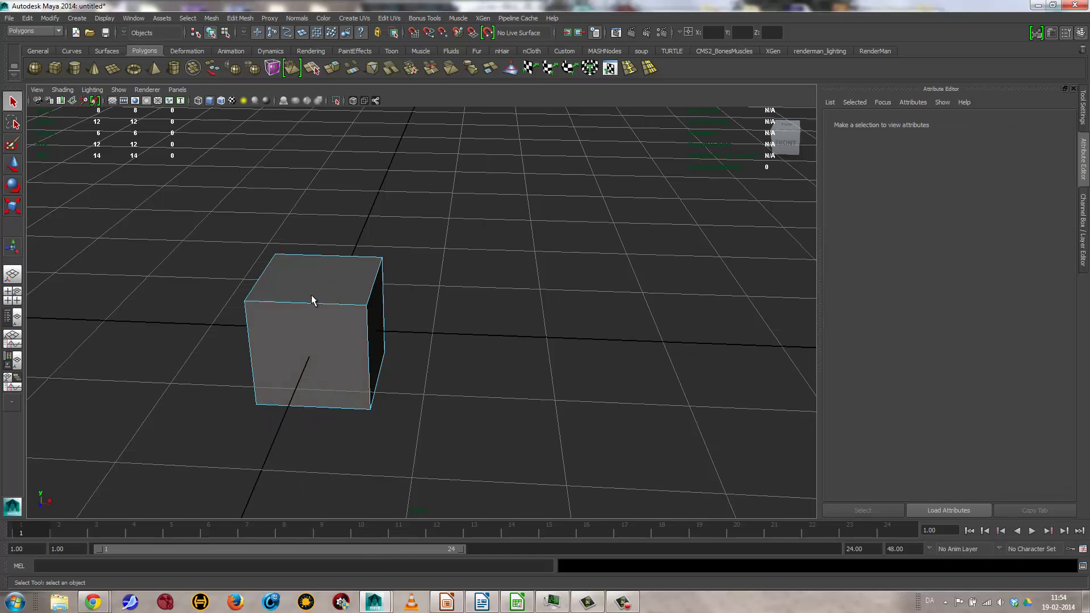
pyautogui.click(308, 302)
# Switch the cube to vertex mode and select the upper right front corner vertex.
pyautogui.moveTo(331, 348)
pyautogui.keyDown('alt'); pyautogui.mouseDown()
pyautogui.moveTo(441, 329)
pyautogui.moveTo(282, 339)
pyautogui.moveTo(329, 335)
pyautogui.mouseUp(); pyautogui.keyUp('alt')
pyautogui.moveTo(329, 335); pyautogui.dragTo(271, 335, button='right')
pyautogui.moveTo(349, 299); pyautogui.dragTo(410, 346)
pyautogui.press('super')
pyautogui.press('super')
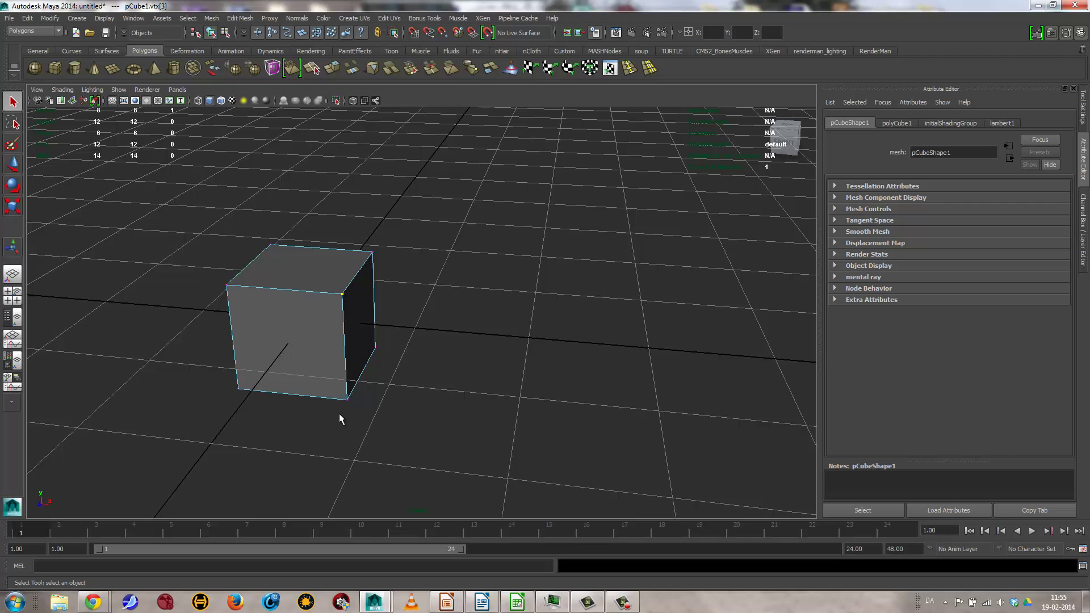
# Duplicate the cube in object mode and move the copy about 1.5 units along X and about 0.62 units up.
pyautogui.moveTo(309, 349); pyautogui.dragTo(346, 328, button='right')
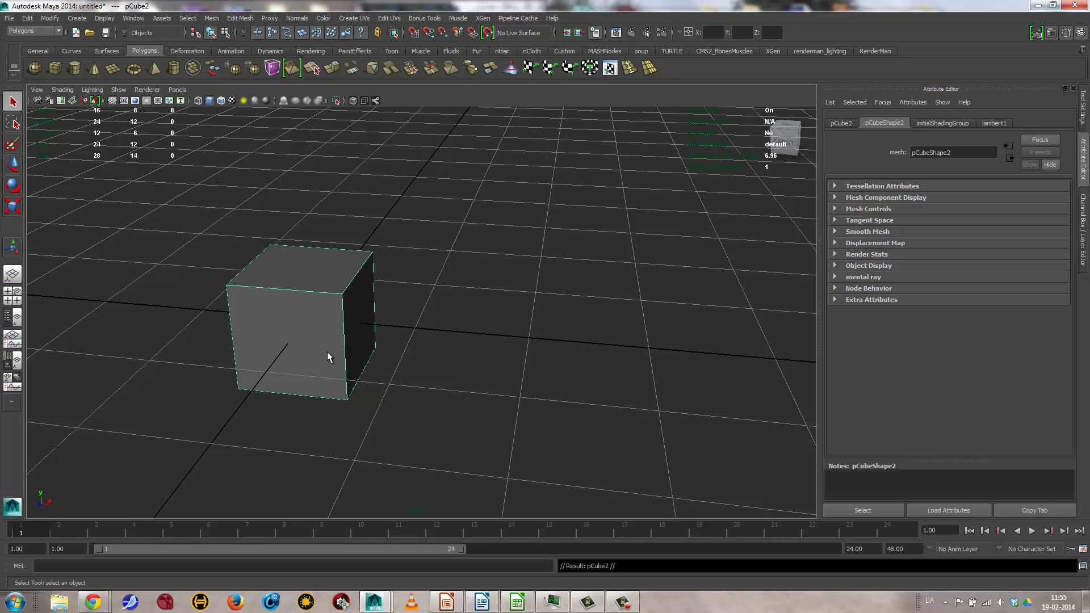
pyautogui.press('w')
pyautogui.hotkey('ctrl', 'd')
pyautogui.moveTo(344, 321); pyautogui.dragTo(510, 344)
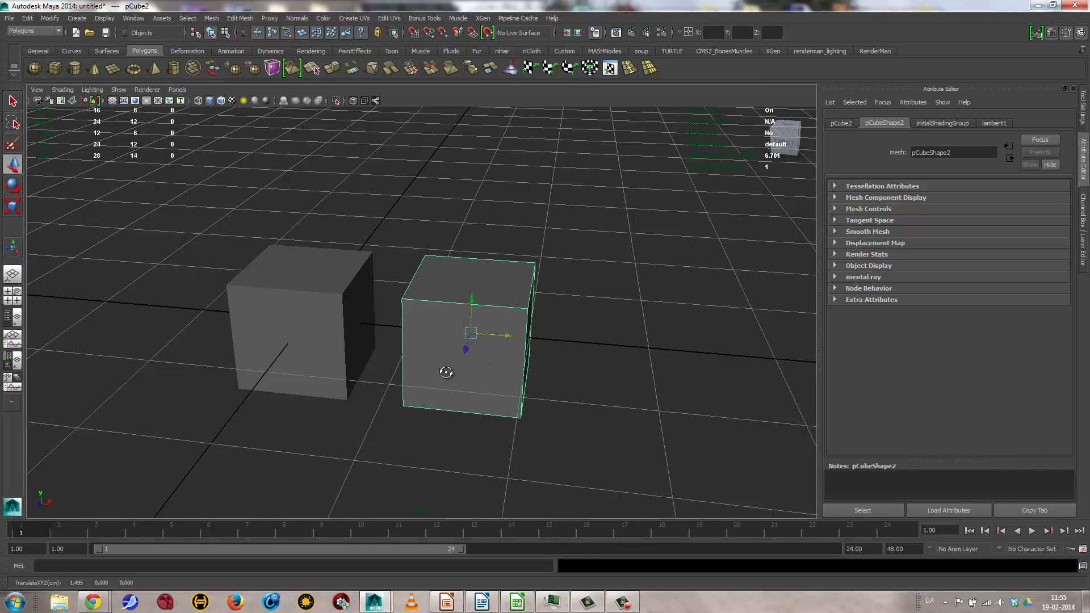
pyautogui.keyDown('alt'); pyautogui.moveTo(446, 372); pyautogui.dragTo(463, 342); pyautogui.keyUp('alt')
pyautogui.moveTo(498, 264); pyautogui.dragTo(498, 196)
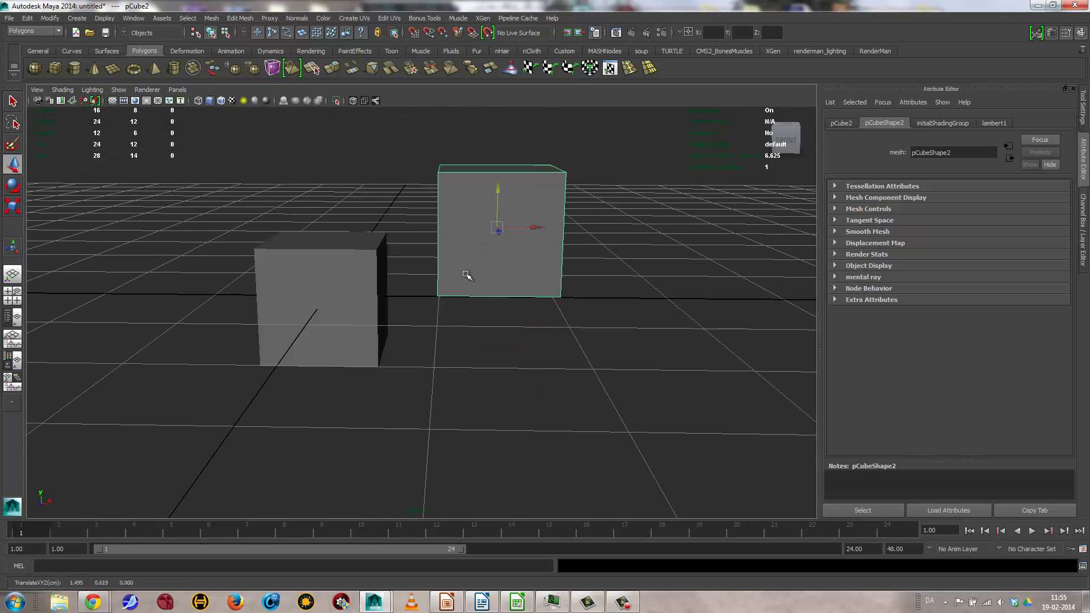
# Select both cubes and combine them into a single mesh.
pyautogui.click(371, 398)
pyautogui.click(500, 261)
pyautogui.click(283, 288)
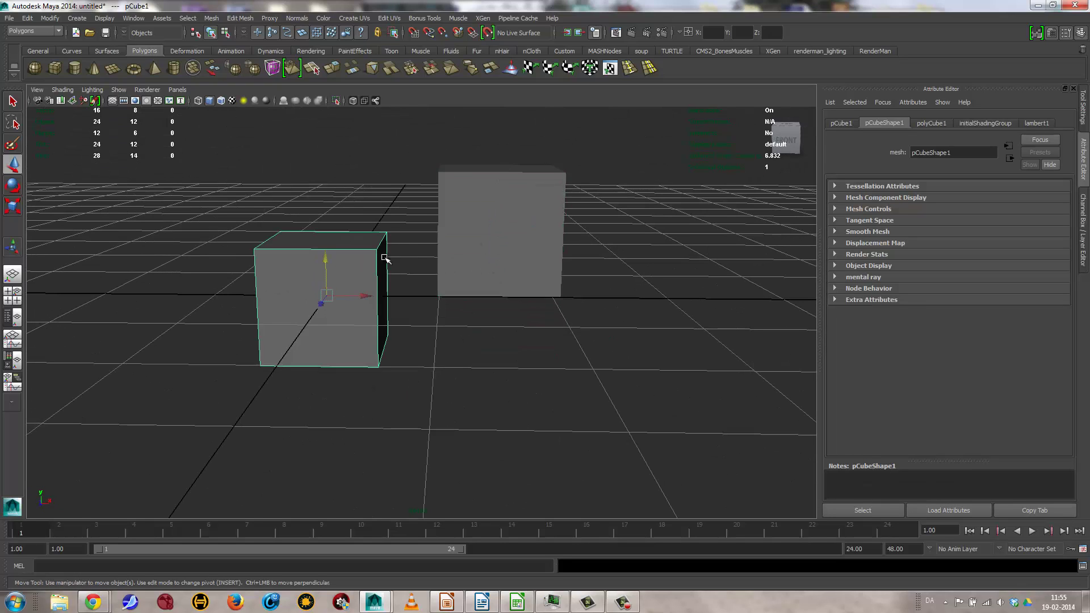
pyautogui.click(463, 259)
pyautogui.moveTo(275, 173); pyautogui.dragTo(559, 382)
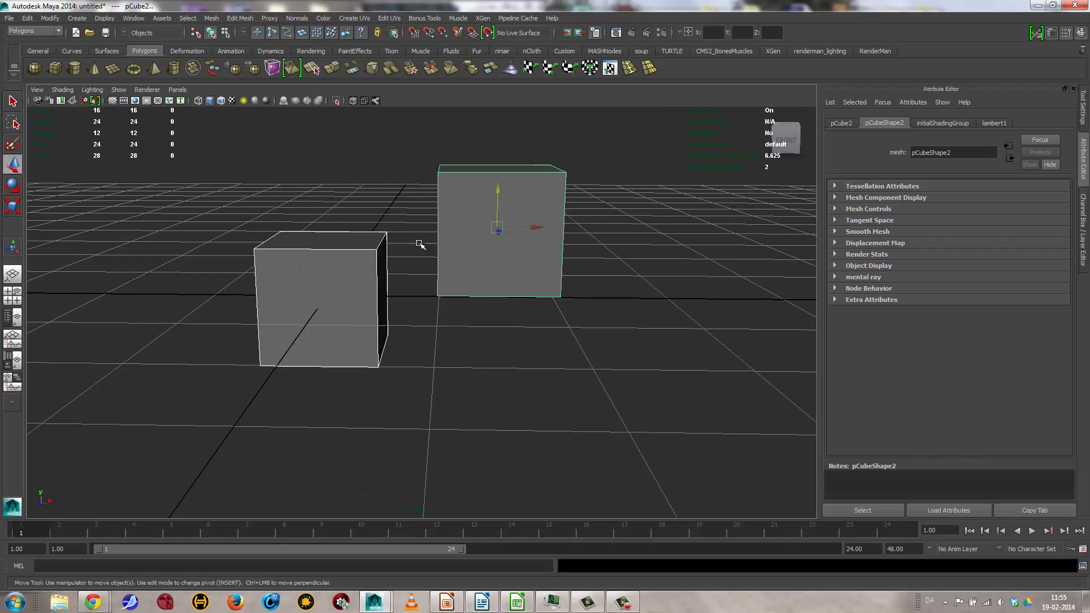
pyautogui.click(211, 18)
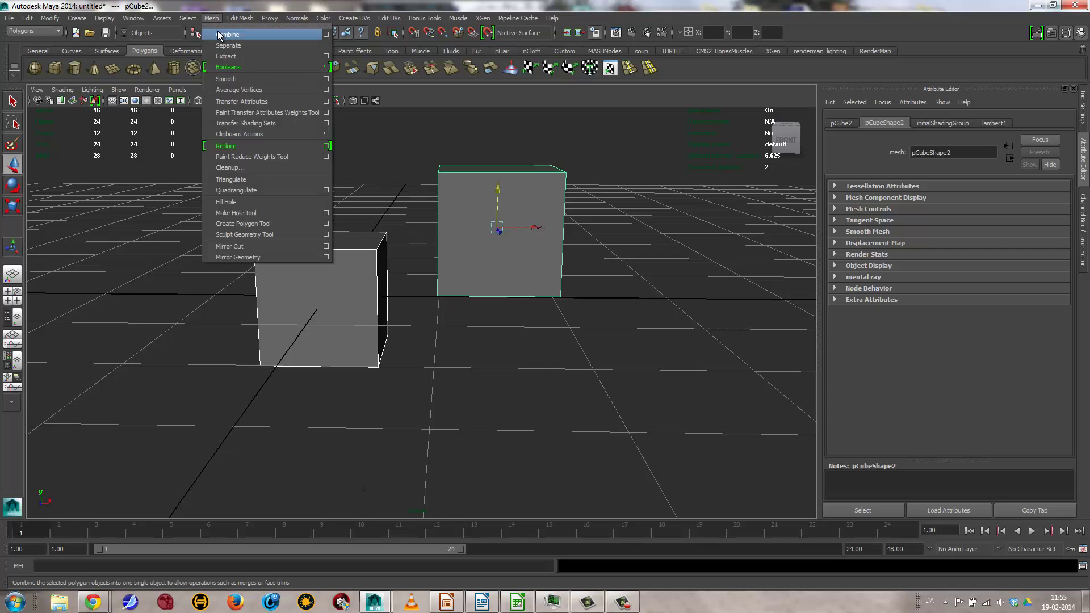
pyautogui.click(228, 32)
pyautogui.click(493, 423)
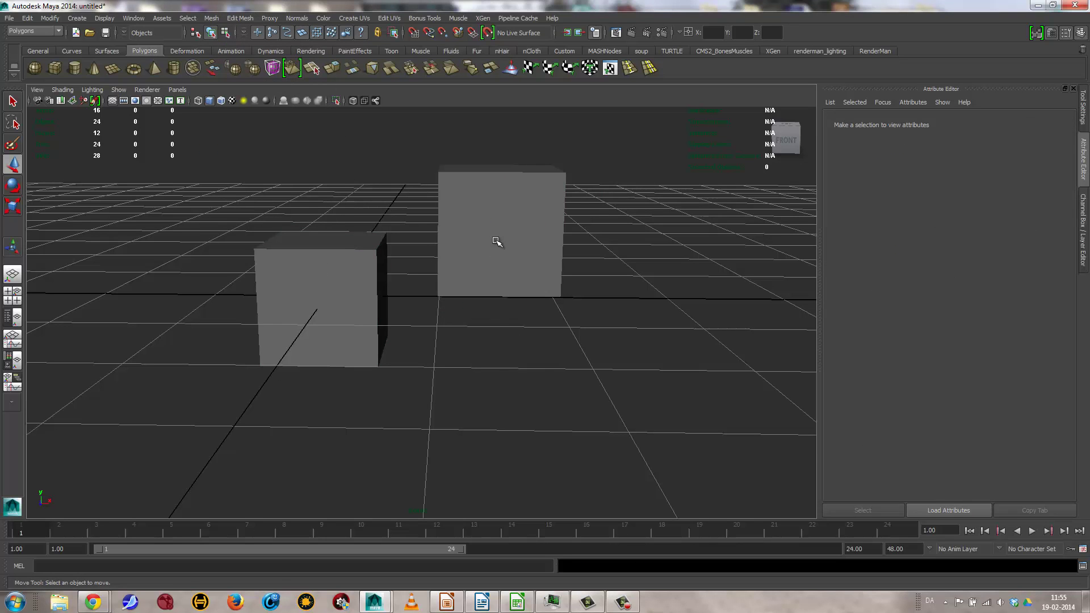
# Select the combined mesh and inspect both cube shapes as one object.
pyautogui.click(496, 239)
pyautogui.keyDown('alt'); pyautogui.moveTo(536, 397); pyautogui.dragTo(499, 419); pyautogui.keyUp('alt')
pyautogui.keyDown('alt'); pyautogui.moveTo(502, 419); pyautogui.dragTo(622, 326, button='middle'); pyautogui.keyUp('alt')
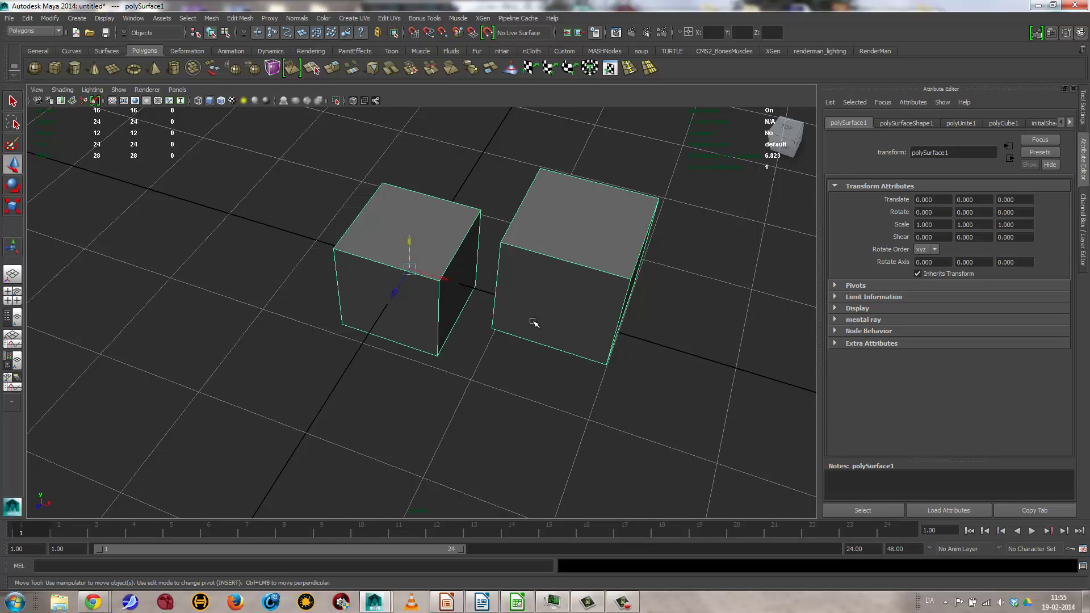
pyautogui.click(414, 457)
pyautogui.keyDown('alt'); pyautogui.moveTo(414, 457); pyautogui.dragTo(418, 362); pyautogui.keyUp('alt')
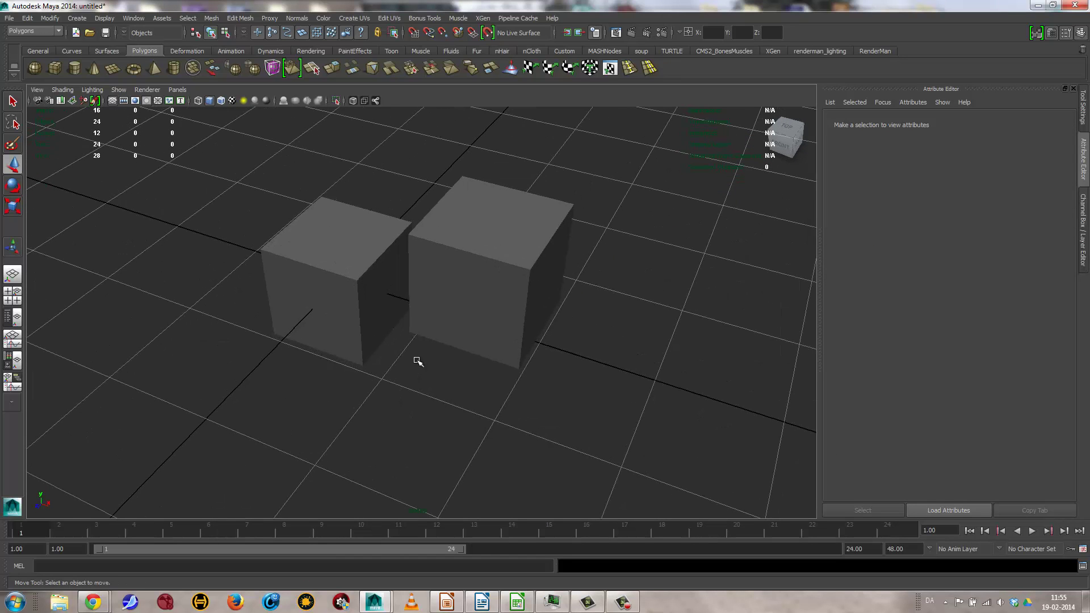
# In face mode, select all faces of the left cube and move them about 0.28 units along negative X.
pyautogui.click(451, 297)
pyautogui.moveTo(469, 275); pyautogui.dragTo(468, 299, button='right')
pyautogui.click(469, 290)
pyautogui.doubleClick(440, 300)
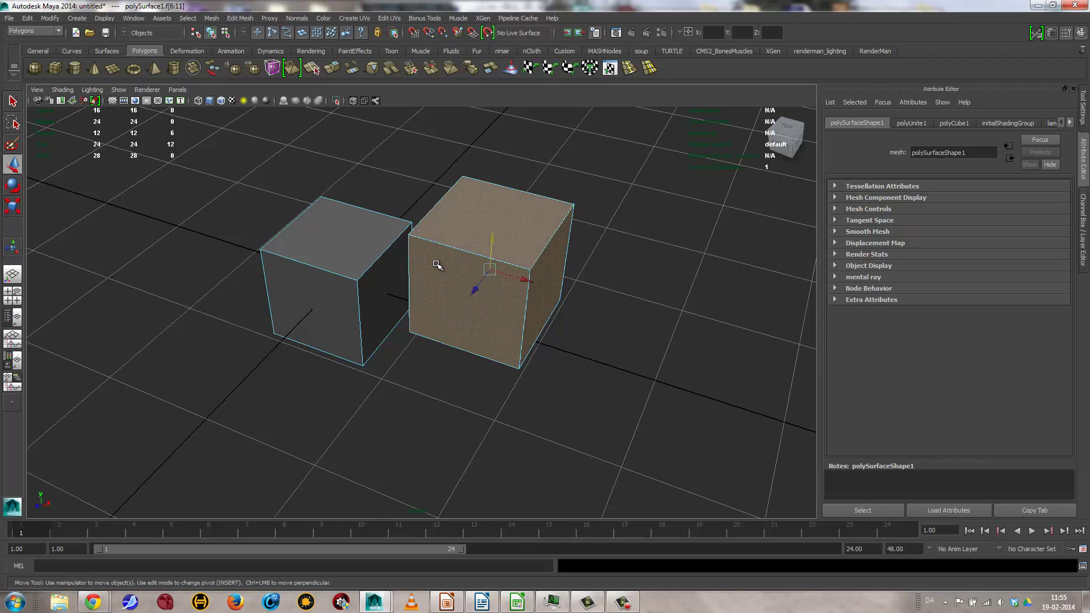
pyautogui.keyDown('alt'); pyautogui.moveTo(440, 301); pyautogui.dragTo(470, 300); pyautogui.keyUp('alt')
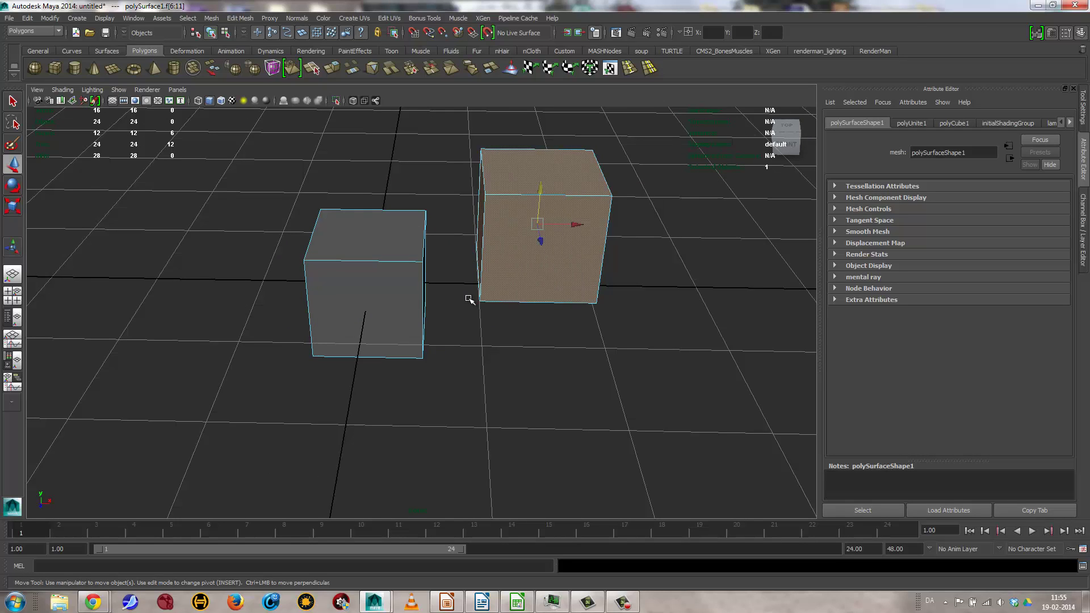
pyautogui.doubleClick(379, 312)
pyautogui.moveTo(372, 279); pyautogui.dragTo(340, 288)
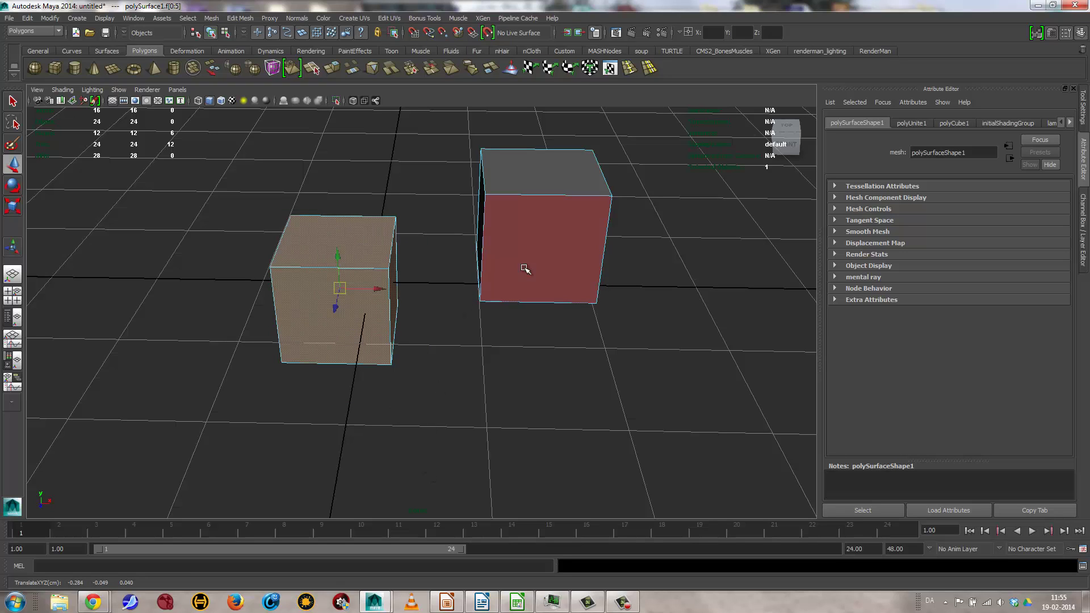
# Delete all faces of the raised right cube from the combined mesh and return to object mode.
pyautogui.moveTo(525, 270); pyautogui.dragTo(527, 250, button='right')
pyautogui.click(581, 286)
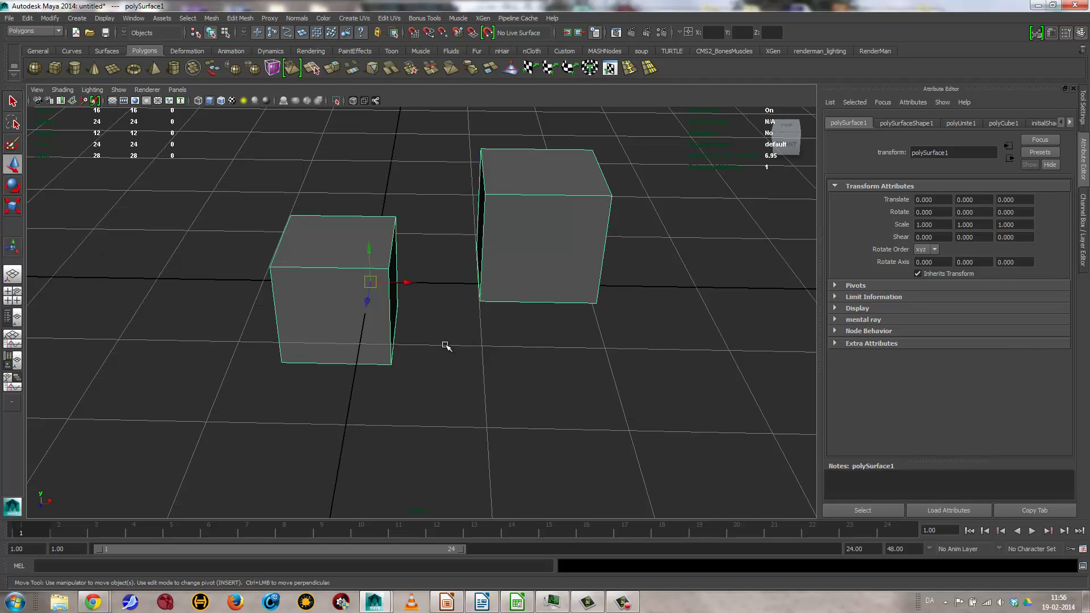
pyautogui.keyDown('alt'); pyautogui.moveTo(446, 346); pyautogui.dragTo(531, 176); pyautogui.keyUp('alt')
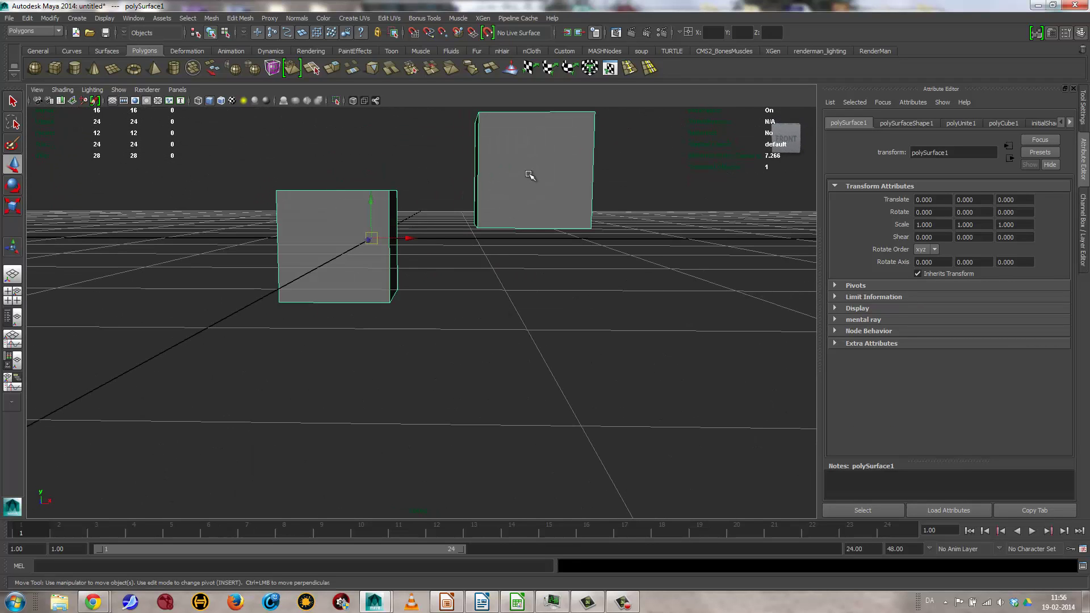
pyautogui.moveTo(531, 175); pyautogui.dragTo(540, 214, button='right')
pyautogui.doubleClick(540, 194)
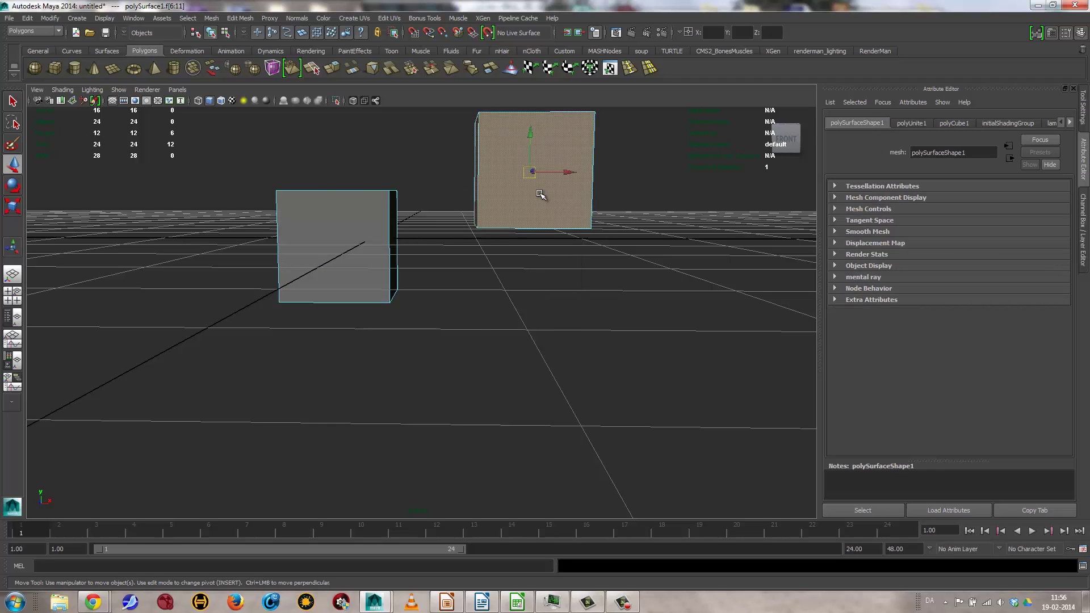
pyautogui.press('Delete')
pyautogui.moveTo(355, 236); pyautogui.dragTo(362, 234, button='right')
pyautogui.keyDown('alt'); pyautogui.moveTo(368, 239); pyautogui.dragTo(292, 261); pyautogui.keyUp('alt')
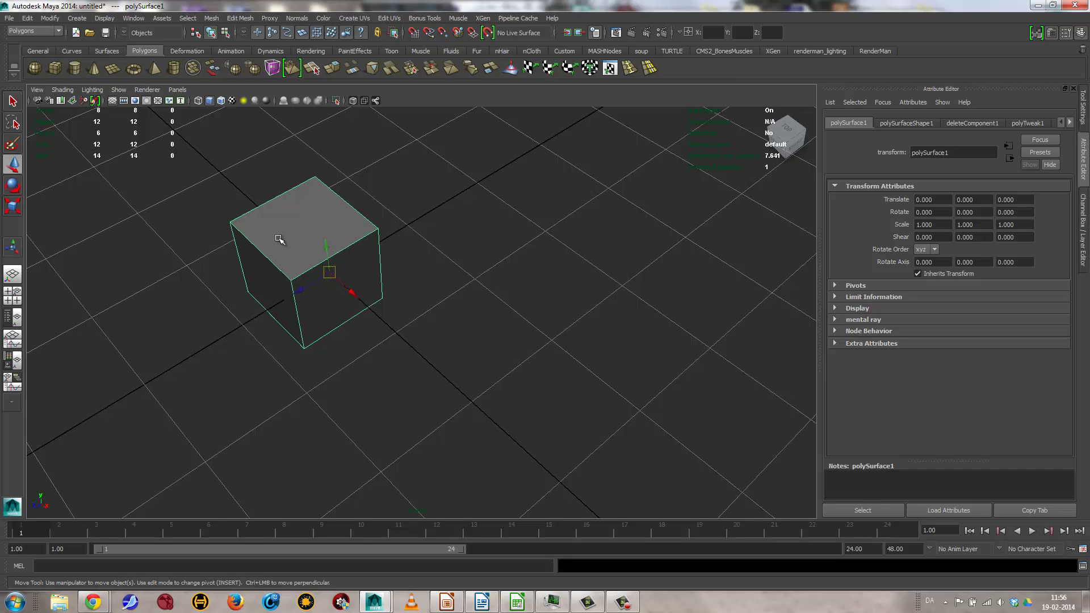
# Delete every face of the remaining cube except one side face and view the result in object mode.
pyautogui.moveTo(279, 238); pyautogui.dragTo(284, 258, button='right')
pyautogui.doubleClick(340, 305)
pyautogui.keyDown('alt'); pyautogui.moveTo(340, 305); pyautogui.dragTo(518, 358); pyautogui.keyUp('alt')
pyautogui.press('Delete')
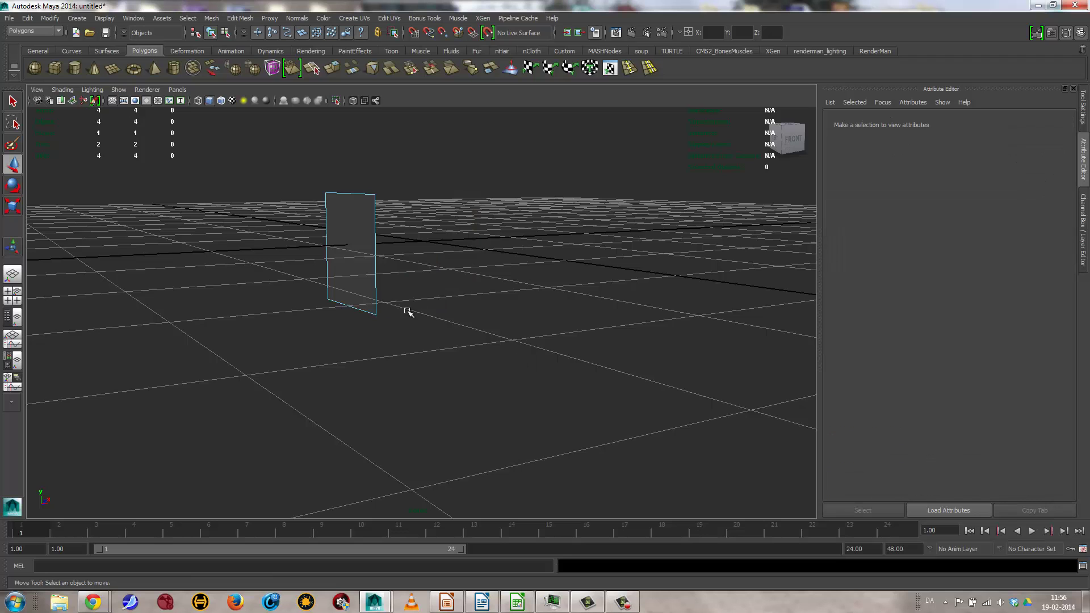
pyautogui.moveTo(358, 253)
pyautogui.mouseDown(button='right')
pyautogui.moveTo(389, 243)
pyautogui.moveTo(370, 243)
pyautogui.mouseUp(button='right')
pyautogui.click(370, 243)
pyautogui.keyDown('alt'); pyautogui.moveTo(370, 243); pyautogui.dragTo(465, 292); pyautogui.keyUp('alt')
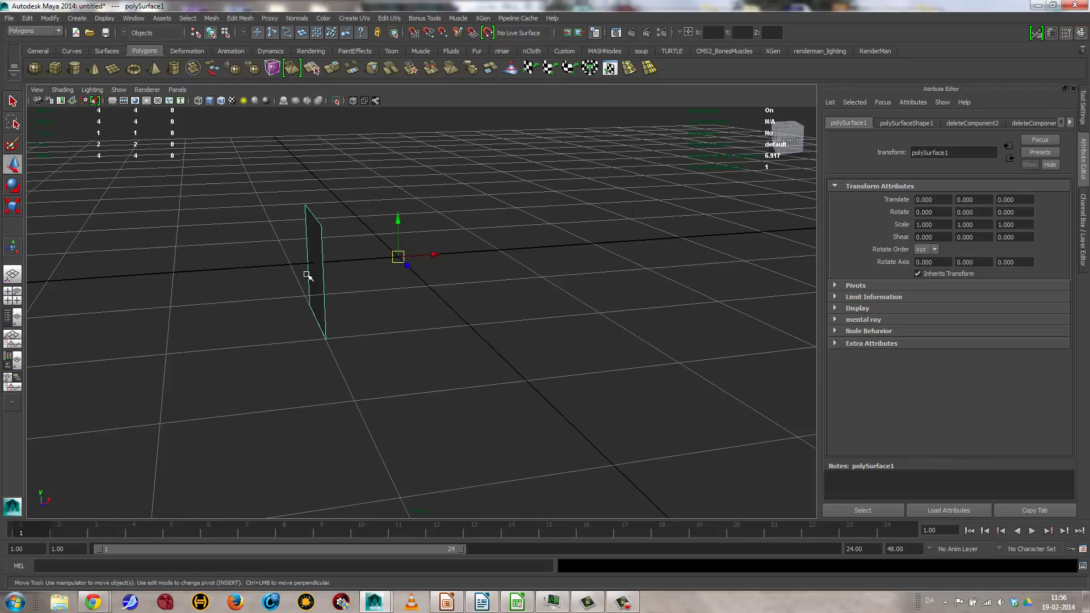
# Undo the face deletion on the cube and return to object mode.
pyautogui.hotkey('ctrl', 'z')
pyautogui.hotkey('ctrl', 'z')
pyautogui.hotkey('ctrl', 'z')
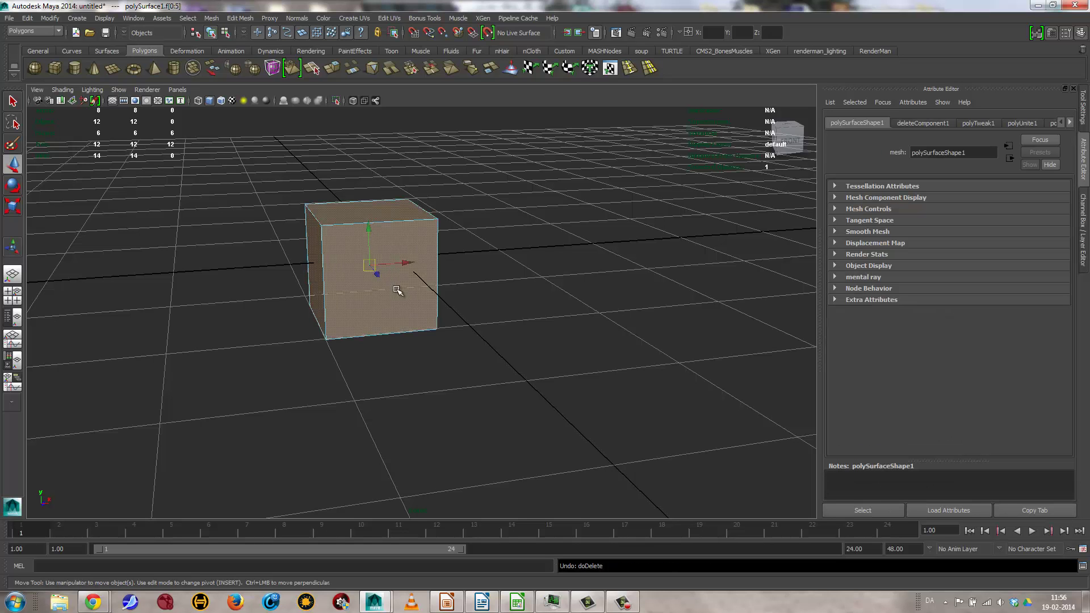
pyautogui.moveTo(397, 291); pyautogui.dragTo(434, 294, button='right')
pyautogui.click(429, 293)
# Select the cube's top face, bottom face and one side face, and delete them.
pyautogui.keyDown('alt'); pyautogui.moveTo(619, 358); pyautogui.dragTo(484, 297); pyautogui.keyUp('alt')
pyautogui.moveTo(482, 295); pyautogui.dragTo(485, 324, button='right')
pyautogui.click(463, 316)
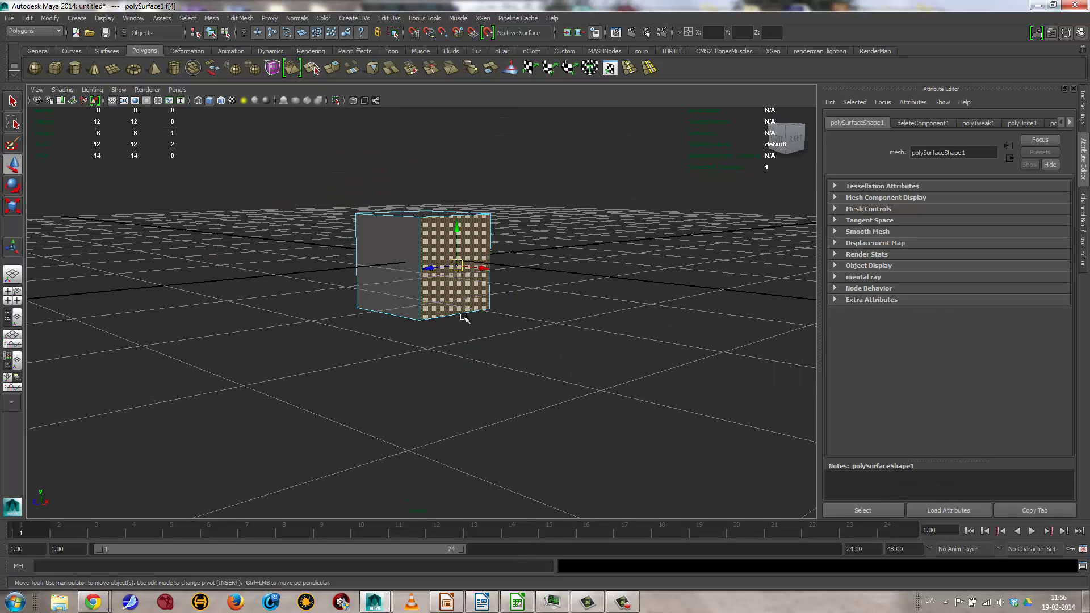
pyautogui.keyDown('shift'); pyautogui.click(429, 212); pyautogui.keyUp('shift')
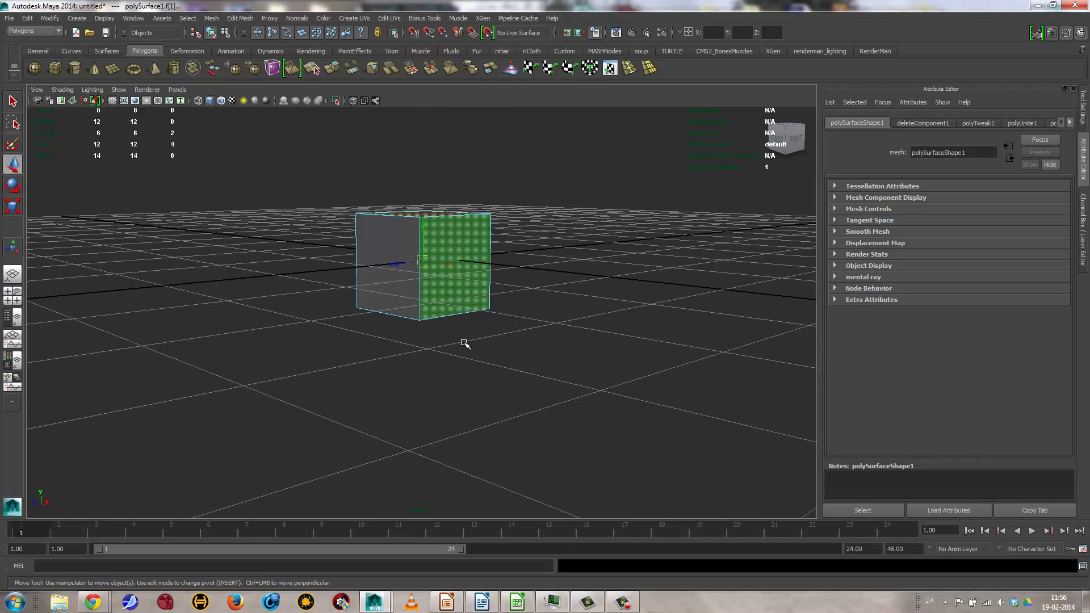
pyautogui.keyDown('alt'); pyautogui.moveTo(442, 365); pyautogui.dragTo(428, 273); pyautogui.keyUp('alt')
pyautogui.press('Delete')
# Return to object mode, inspect the opened cube from several sides and deselect it.
pyautogui.moveTo(427, 264); pyautogui.dragTo(463, 253, button='right')
pyautogui.keyDown('alt'); pyautogui.moveTo(547, 278); pyautogui.dragTo(641, 325); pyautogui.keyUp('alt')
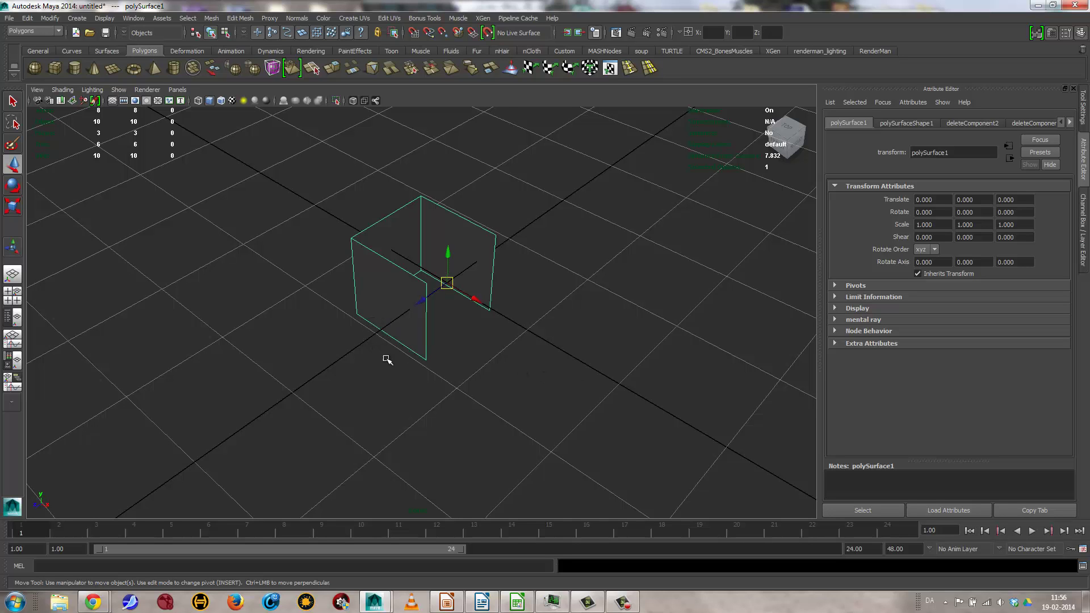
pyautogui.keyDown('alt'); pyautogui.moveTo(432, 393); pyautogui.dragTo(565, 366); pyautogui.keyUp('alt')
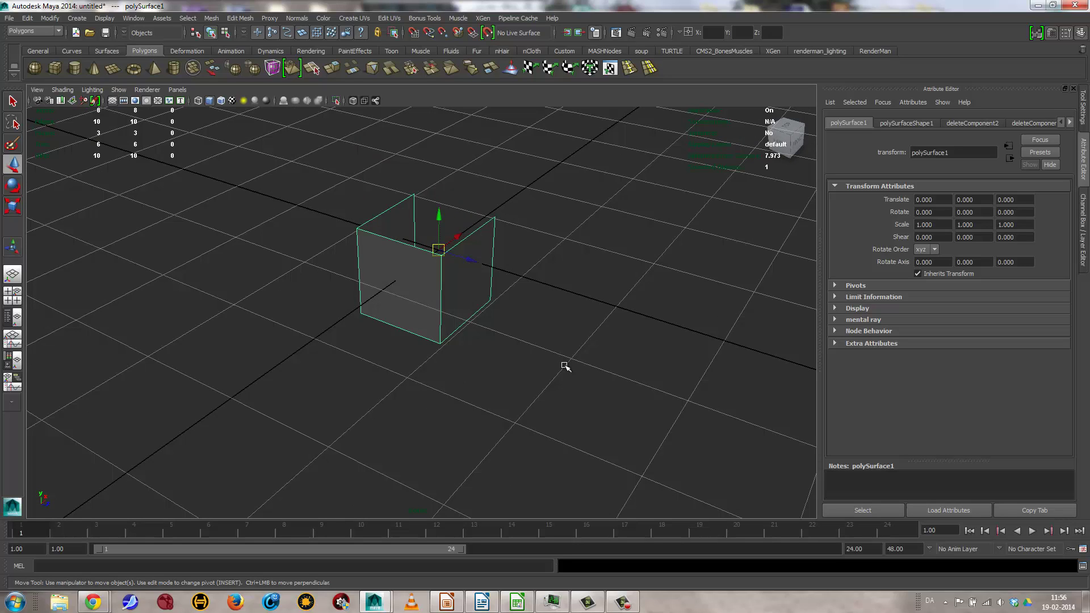
pyautogui.click(437, 238)
pyautogui.click(525, 358)
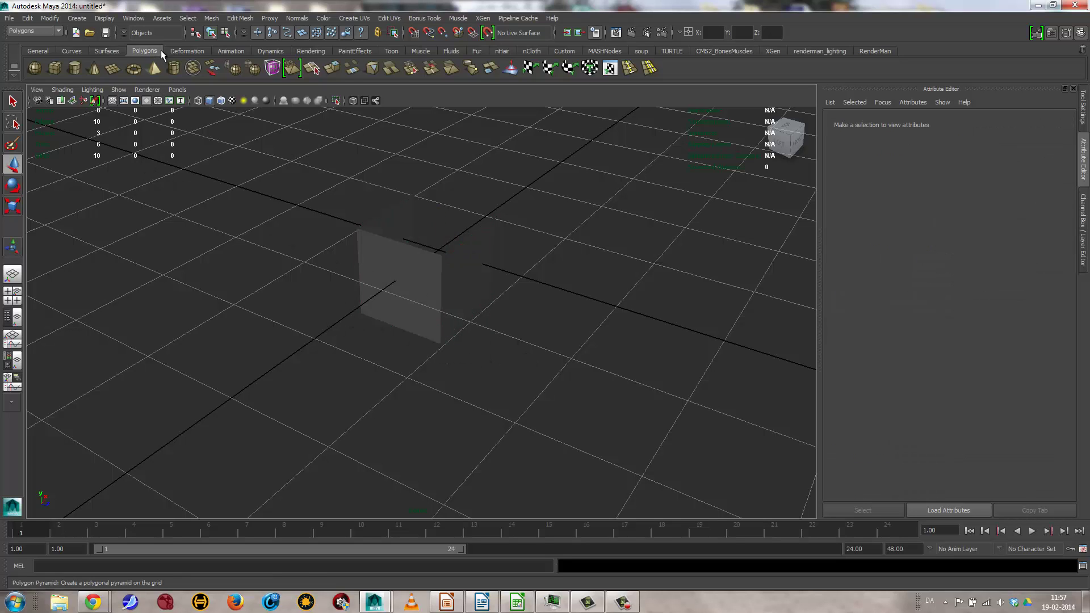
# Switch to the Surfaces tool set, create a NURBS sphere and move it along Z to about 2.49.
pyautogui.click(100, 50)
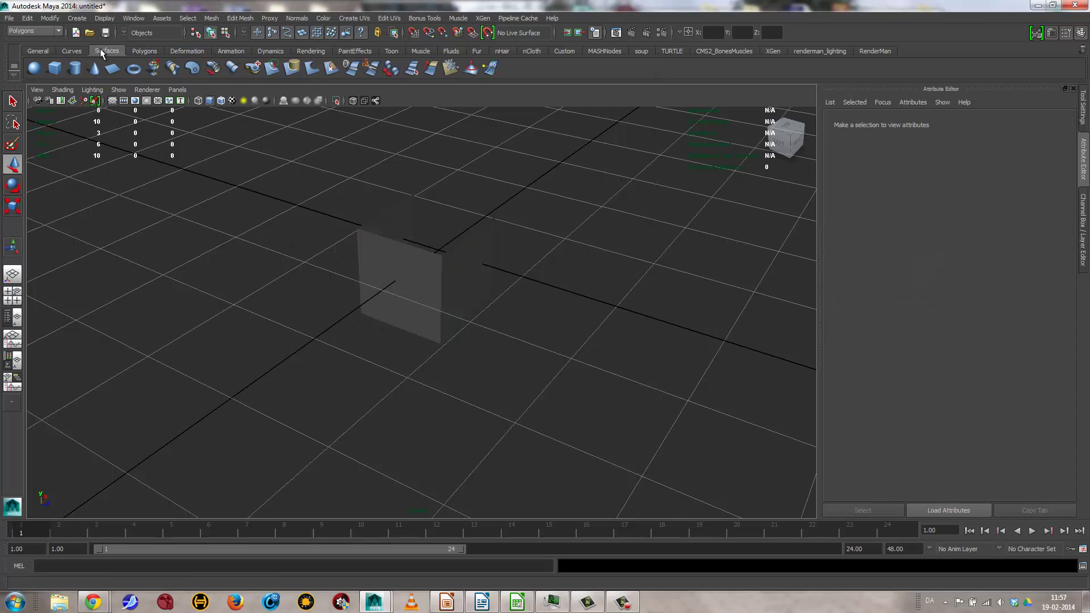
pyautogui.click(43, 30)
pyautogui.click(35, 57)
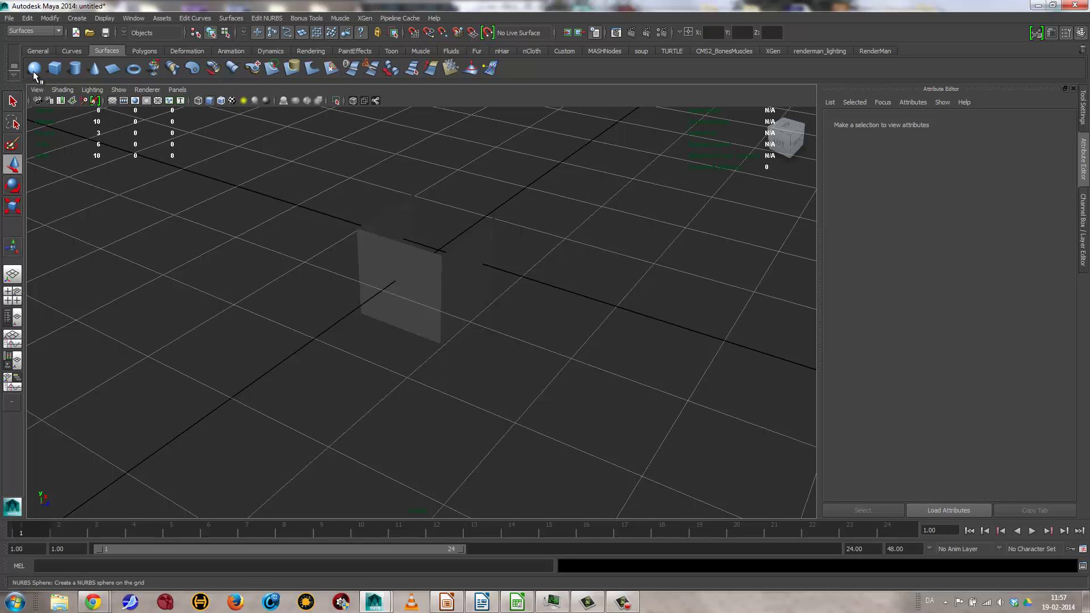
pyautogui.click(34, 70)
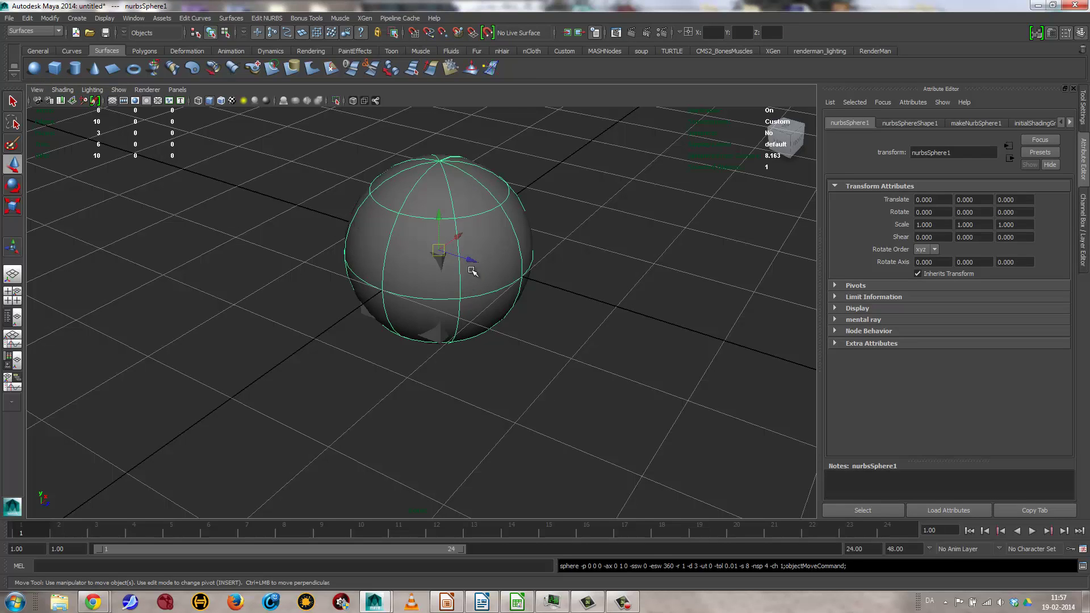
pyautogui.moveTo(540, 292); pyautogui.dragTo(703, 346)
# Try pulling a control vertex on the side of the NURBS sphere, undo the move and return to object mode.
pyautogui.moveTo(687, 340); pyautogui.dragTo(641, 340, button='right')
pyautogui.click(539, 340)
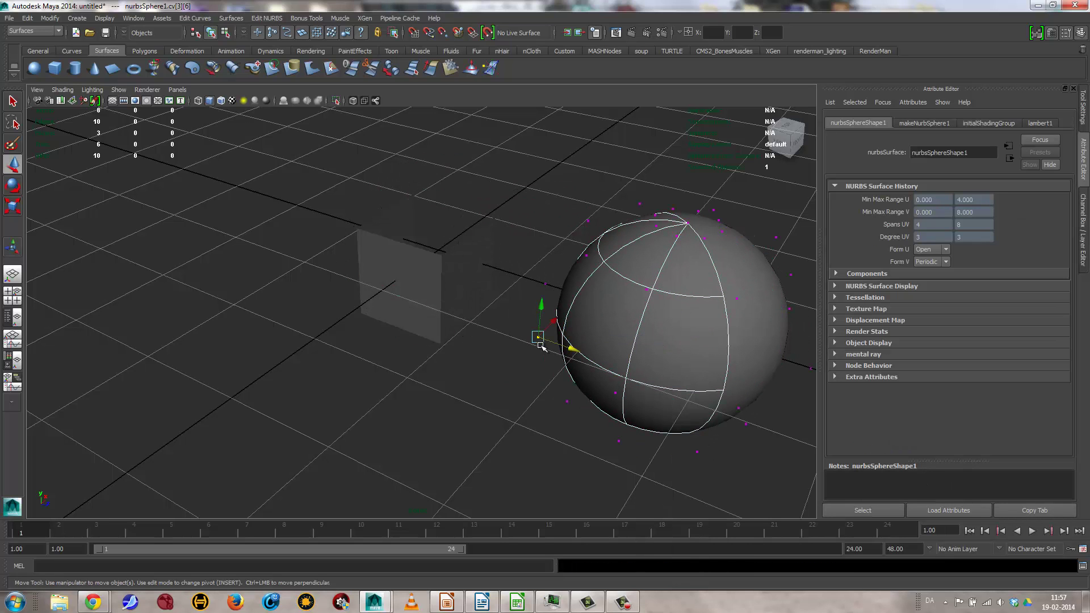
pyautogui.moveTo(539, 339); pyautogui.dragTo(693, 331)
pyautogui.hotkey('ctrl', 'z')
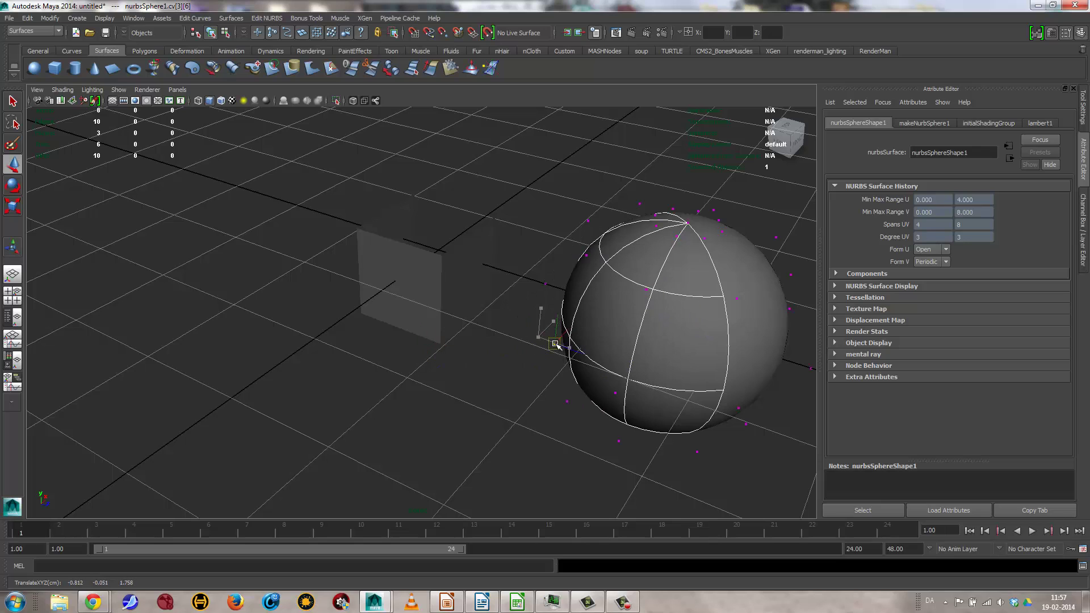
pyautogui.moveTo(557, 346); pyautogui.dragTo(614, 314, button='right')
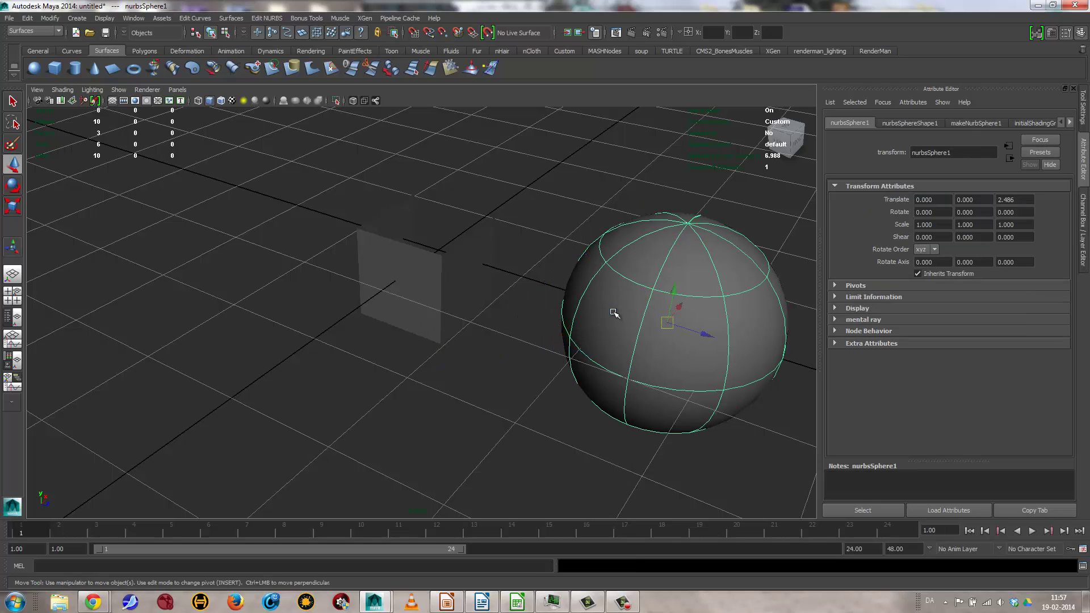
# Show the sphere's shape attributes and create a second NURBS sphere with a Linear surface degree.
pyautogui.click(910, 122)
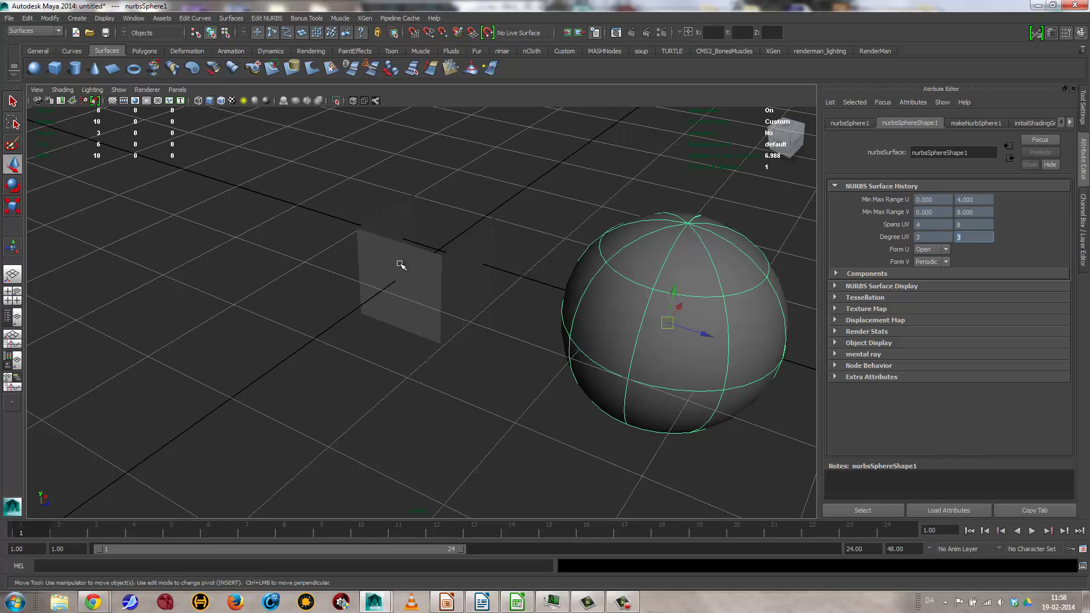
pyautogui.click(83, 21)
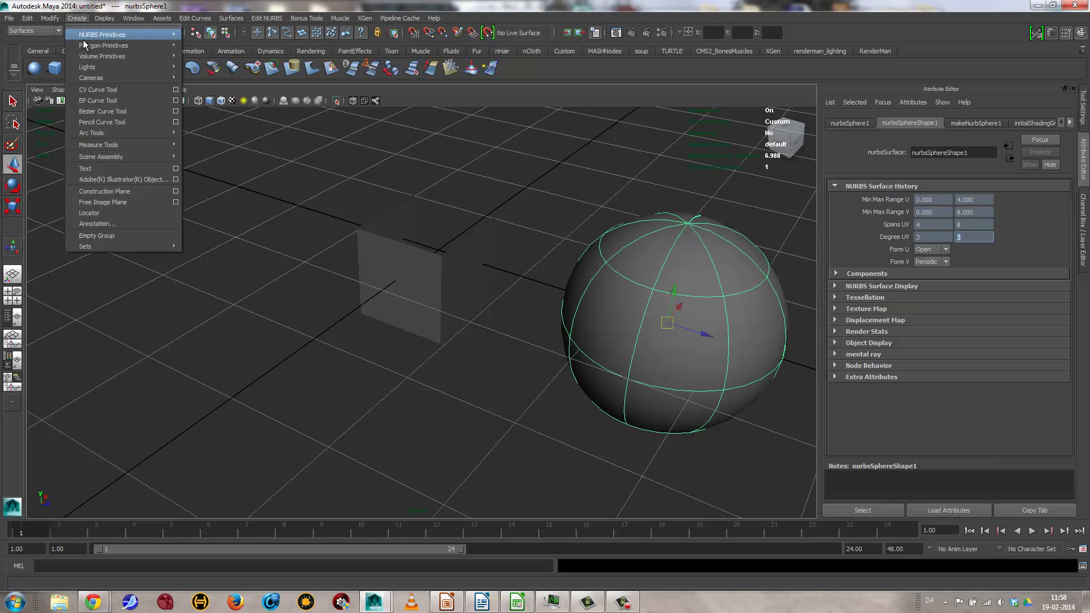
pyautogui.moveTo(161, 34)
pyautogui.click(266, 41)
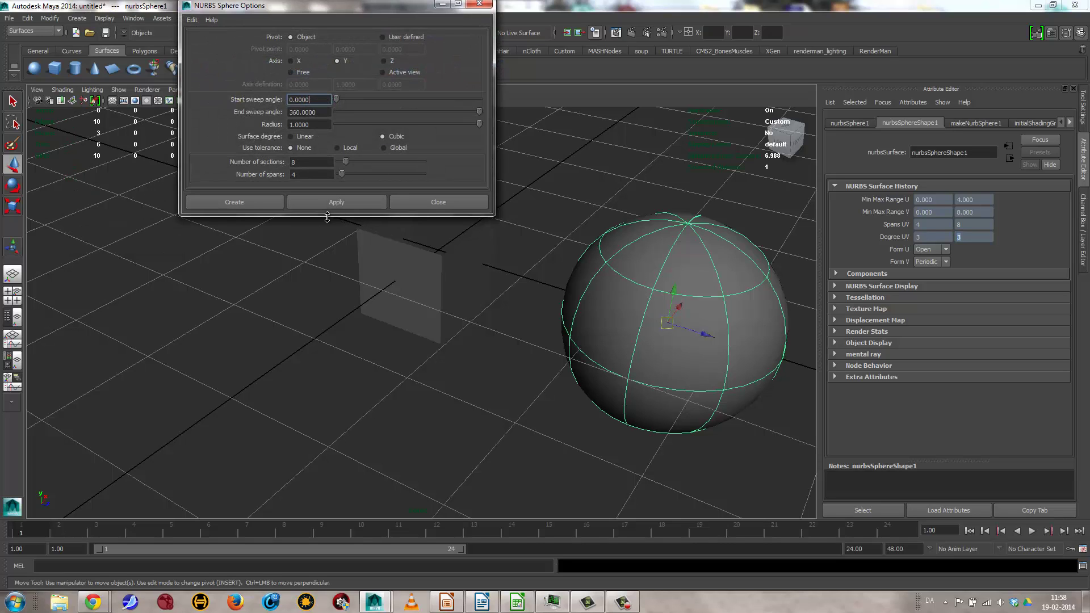
pyautogui.moveTo(327, 218); pyautogui.dragTo(334, 268)
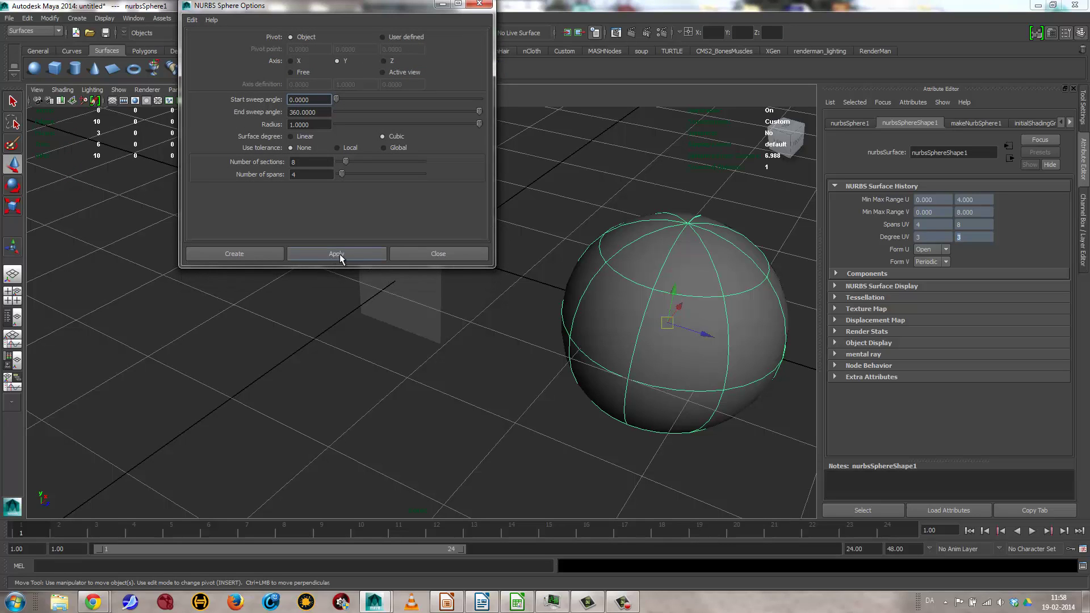
pyautogui.click(290, 136)
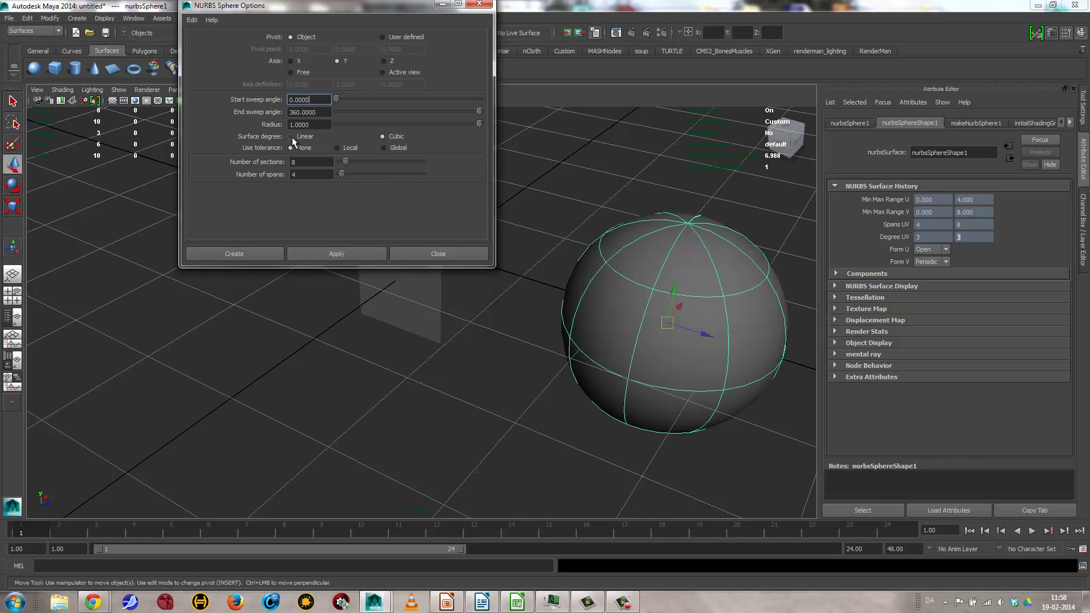
pyautogui.click(330, 256)
# Uncover the view and move the faceted sphere clear of the opened cube, to about X -1.75, Z 1.12.
pyautogui.moveTo(298, 4); pyautogui.dragTo(19, 45)
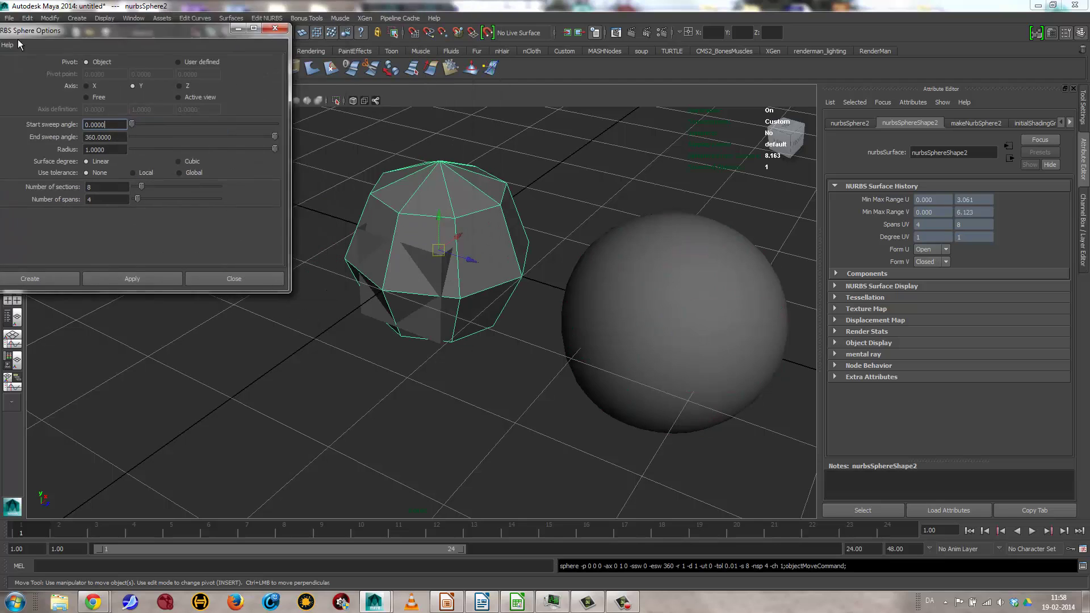
pyautogui.moveTo(465, 258); pyautogui.dragTo(559, 288)
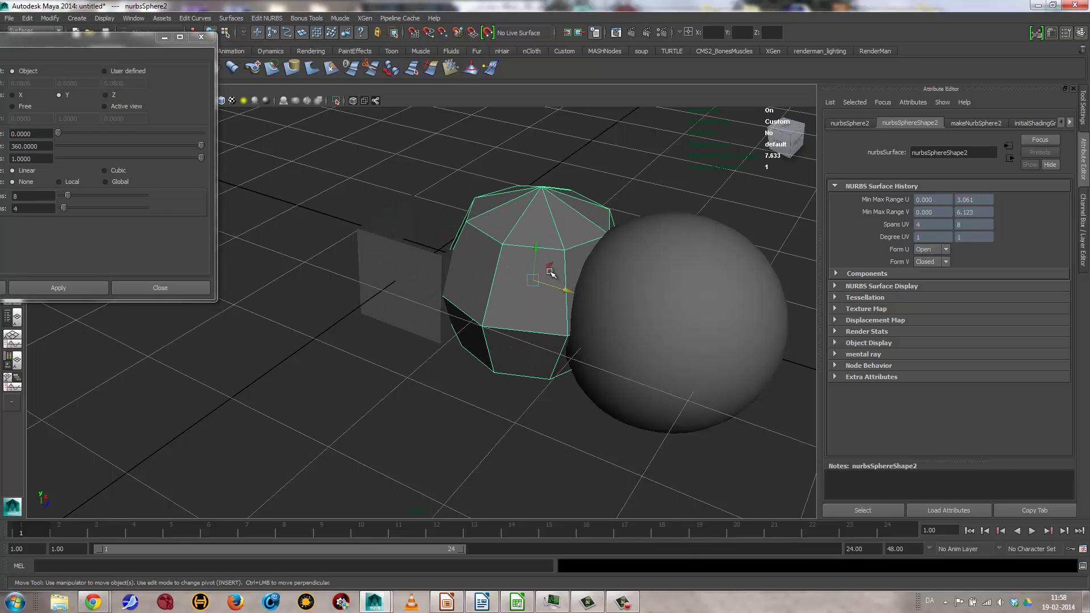
pyautogui.moveTo(548, 267); pyautogui.dragTo(427, 374)
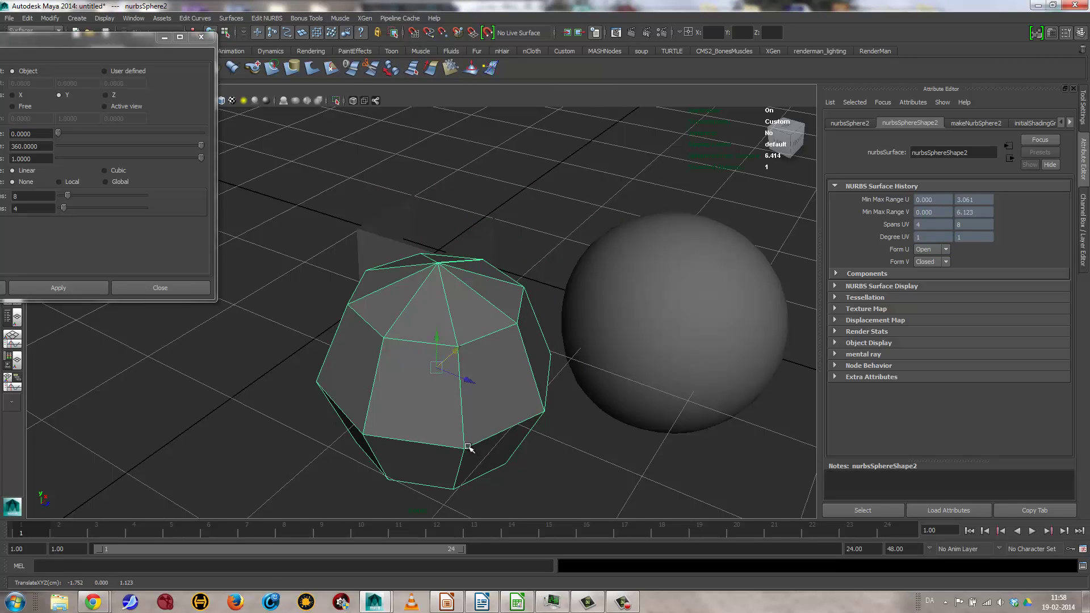
# Show the faceted sphere's control vertices and move a lower front vertex to about -2.75, 0.16, 0.94.
pyautogui.moveTo(392, 369); pyautogui.dragTo(349, 380, button='right')
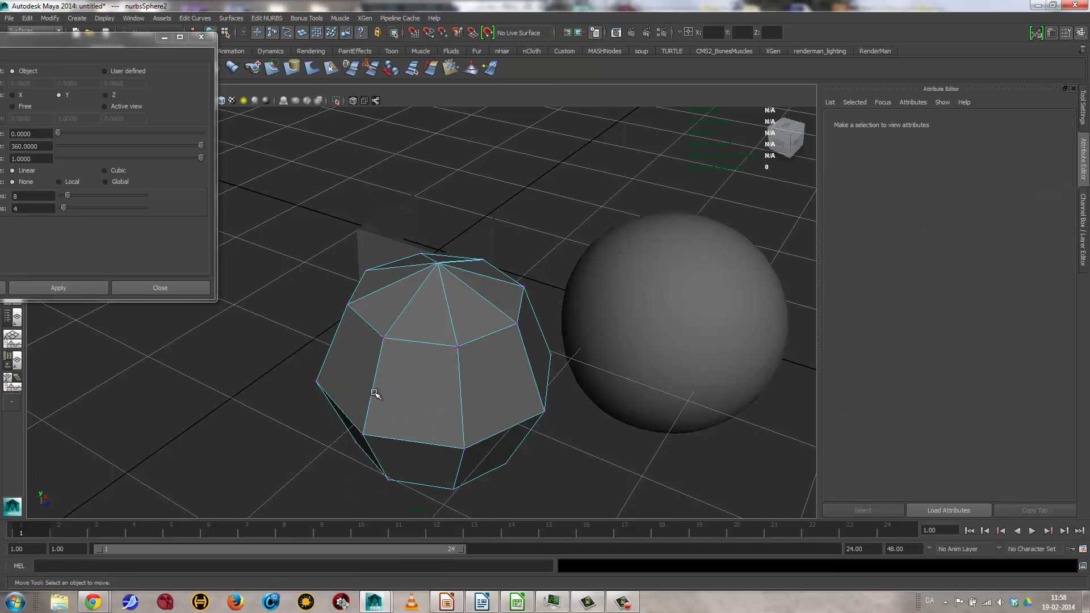
pyautogui.click(363, 435)
pyautogui.moveTo(363, 435); pyautogui.dragTo(341, 410)
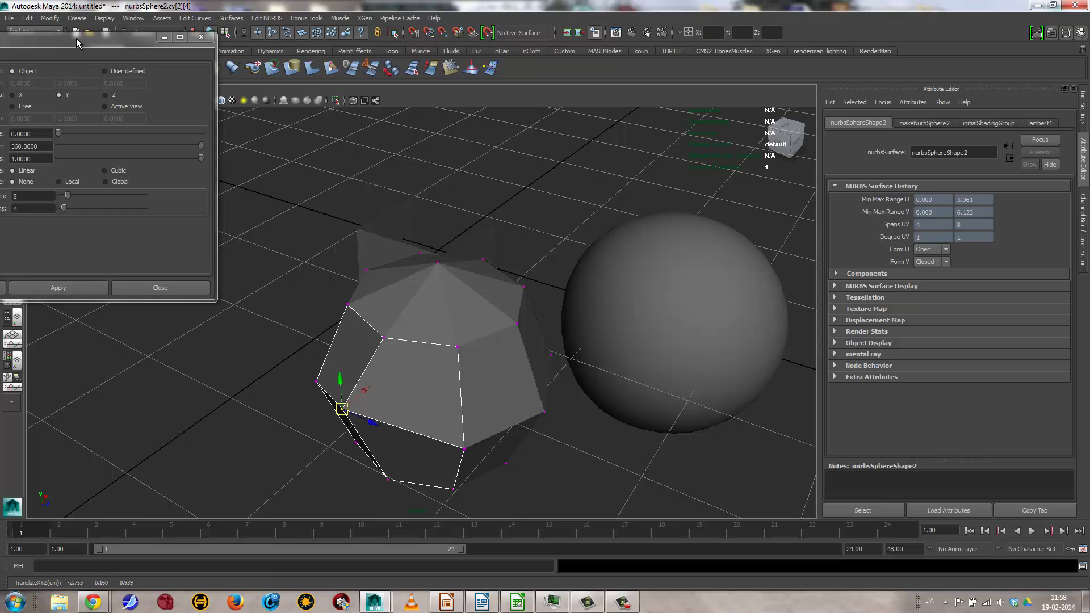
# Create another NURBS sphere with a Cubic surface degree, reselect the faceted sphere and close the sphere options.
pyautogui.moveTo(76, 38); pyautogui.dragTo(210, 24)
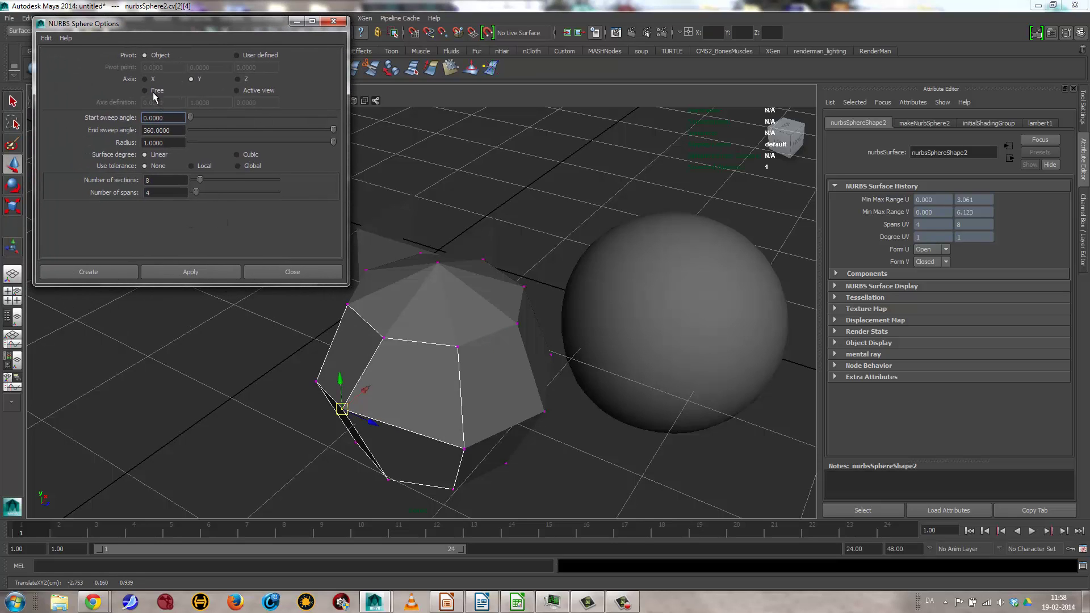
pyautogui.click(250, 155)
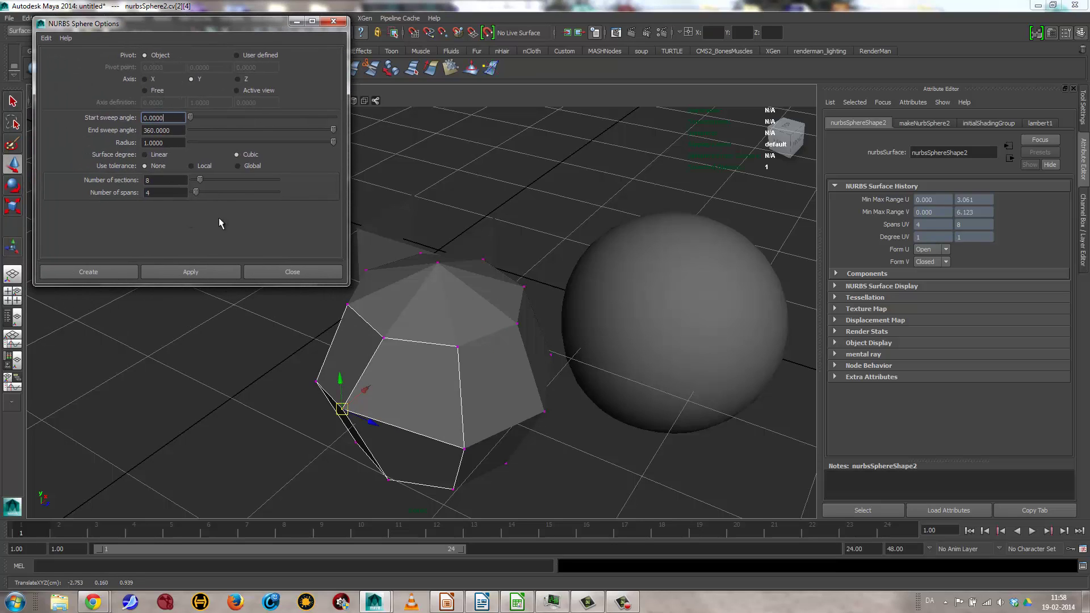
pyautogui.click(168, 271)
pyautogui.click(423, 406)
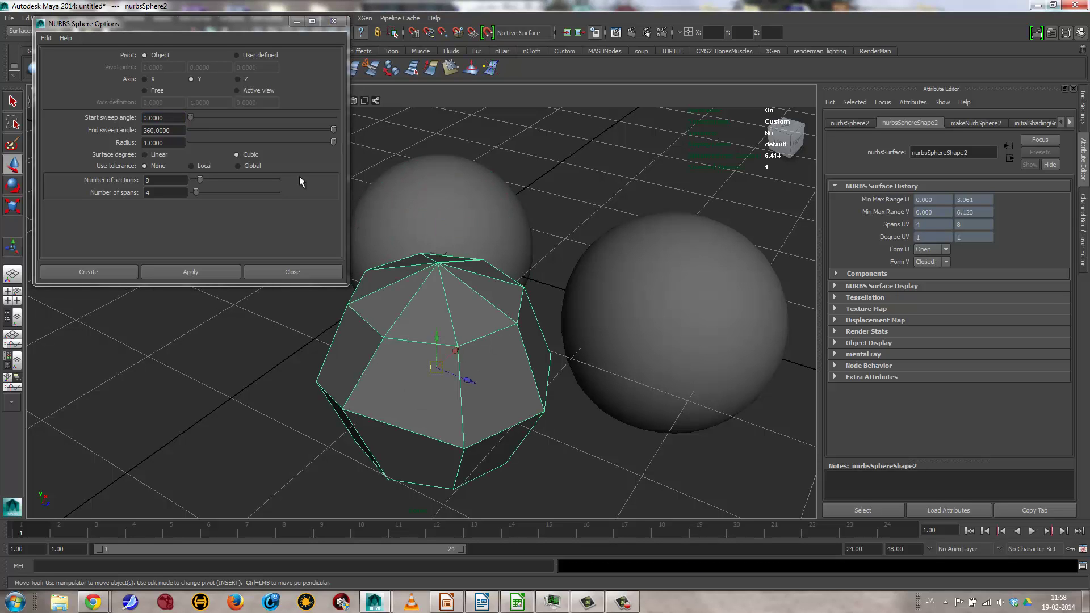
pyautogui.click(279, 272)
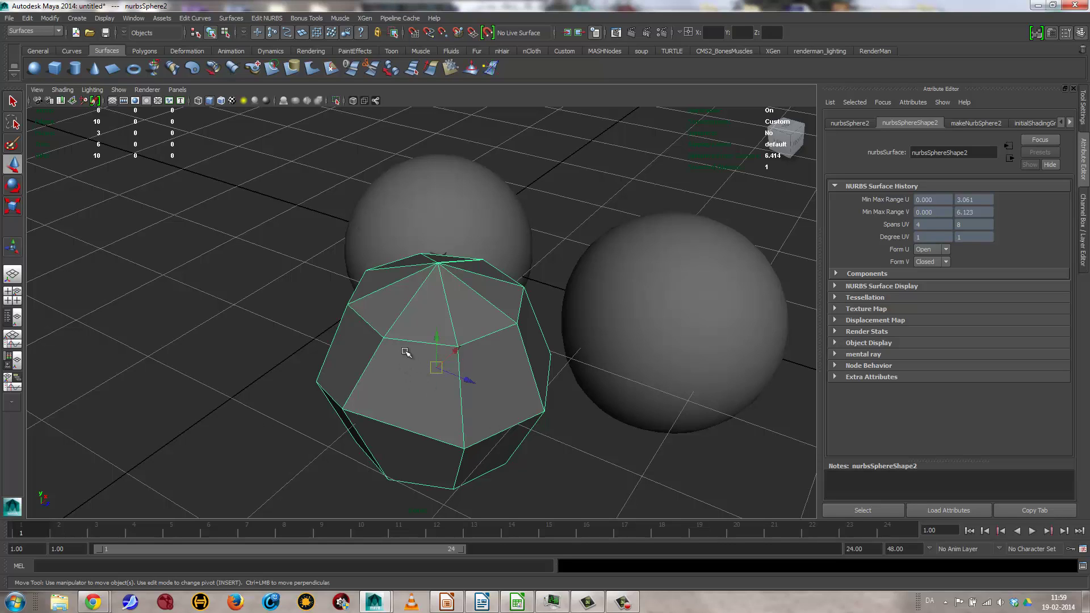
# Select individual surface patches on the front of the faceted sphere and return it to object mode.
pyautogui.moveTo(403, 363)
pyautogui.mouseDown(button='right')
pyautogui.moveTo(404, 399)
pyautogui.moveTo(393, 377)
pyautogui.mouseUp(button='right')
pyautogui.click(411, 387)
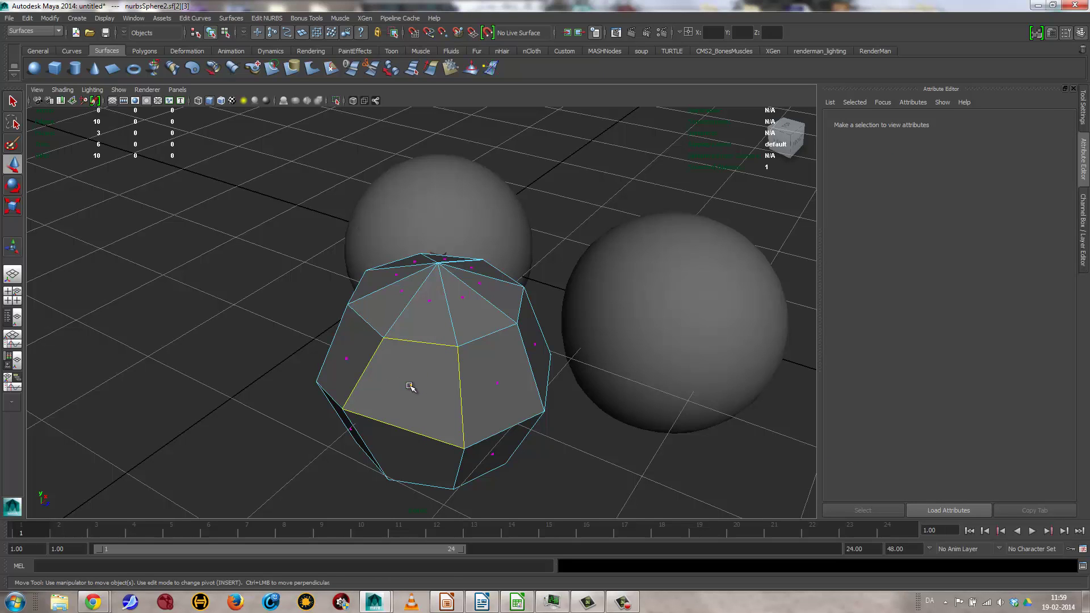
pyautogui.click(502, 392)
pyautogui.moveTo(477, 372); pyautogui.dragTo(534, 349, button='right')
# Delete the faceted NURBS sphere and both smooth NURBS spheres, leaving the opened cube in the scene.
pyautogui.click(475, 384)
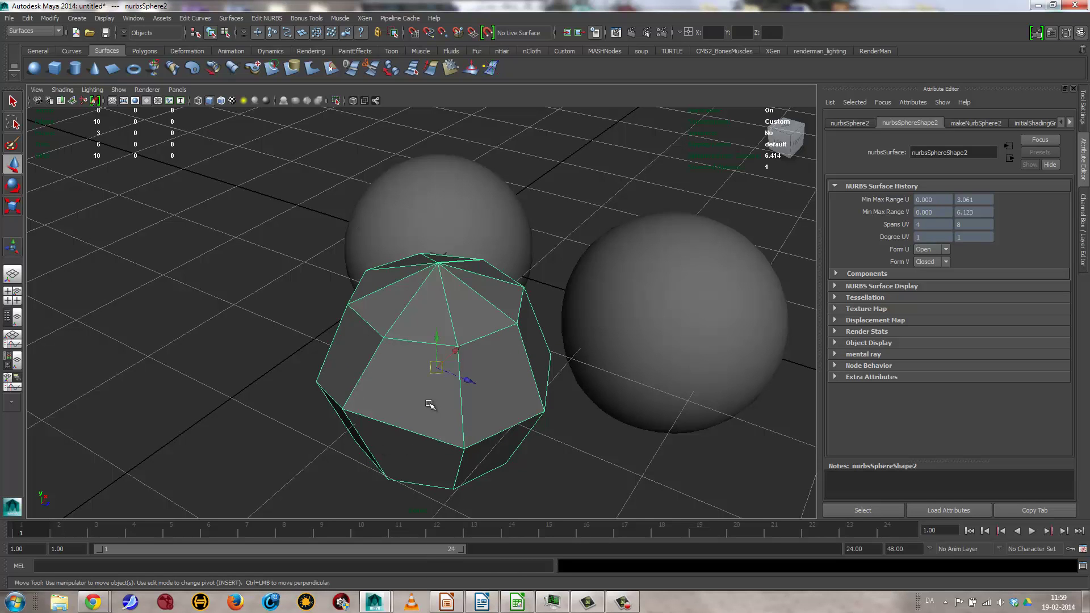
pyautogui.press('Delete')
pyautogui.click(638, 355)
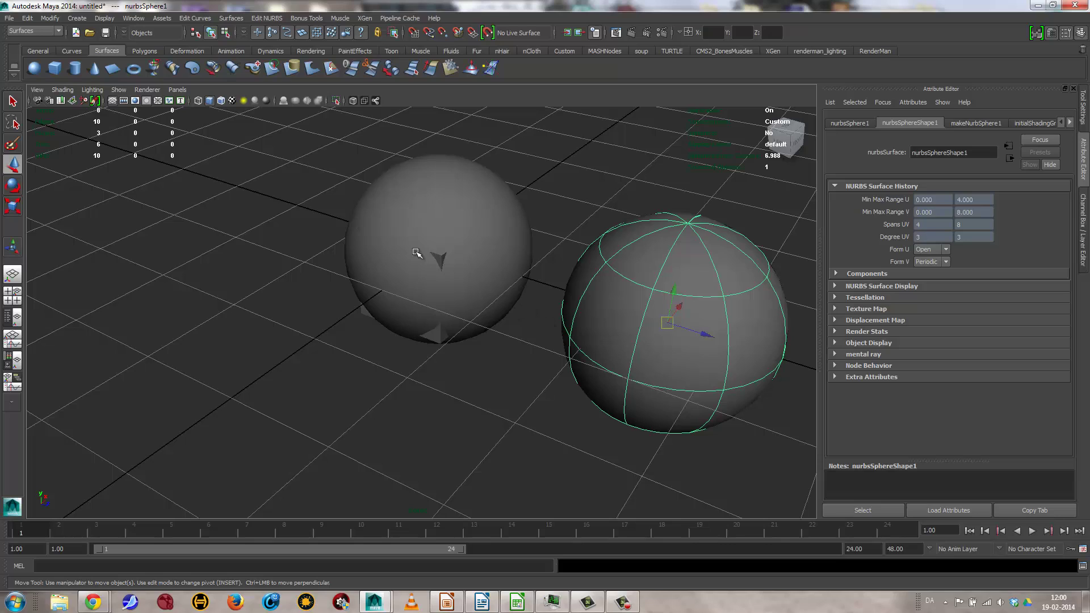
pyautogui.click(481, 209)
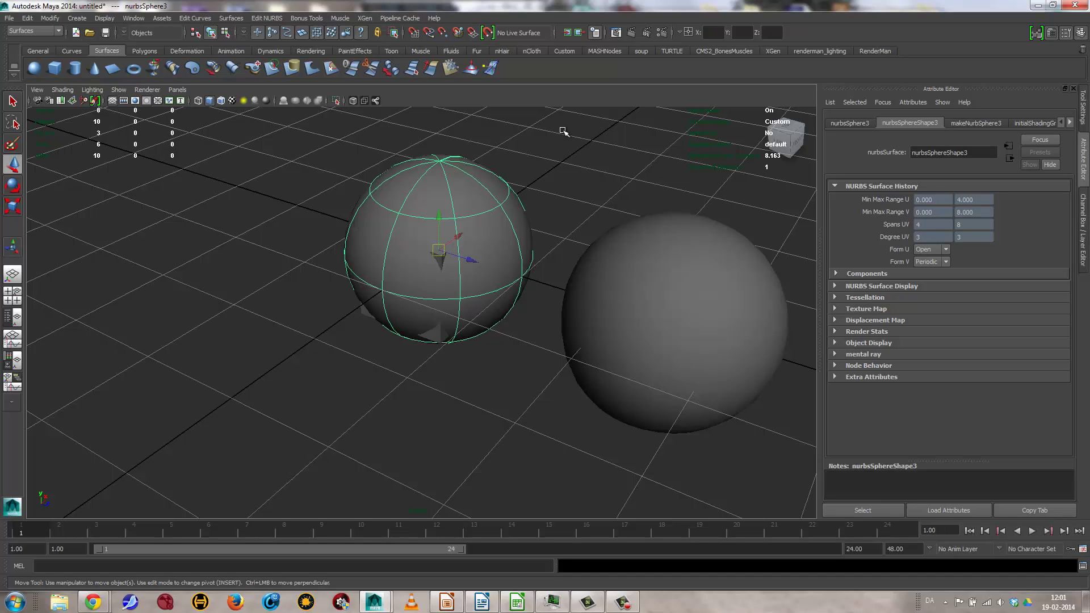
pyautogui.press('Delete')
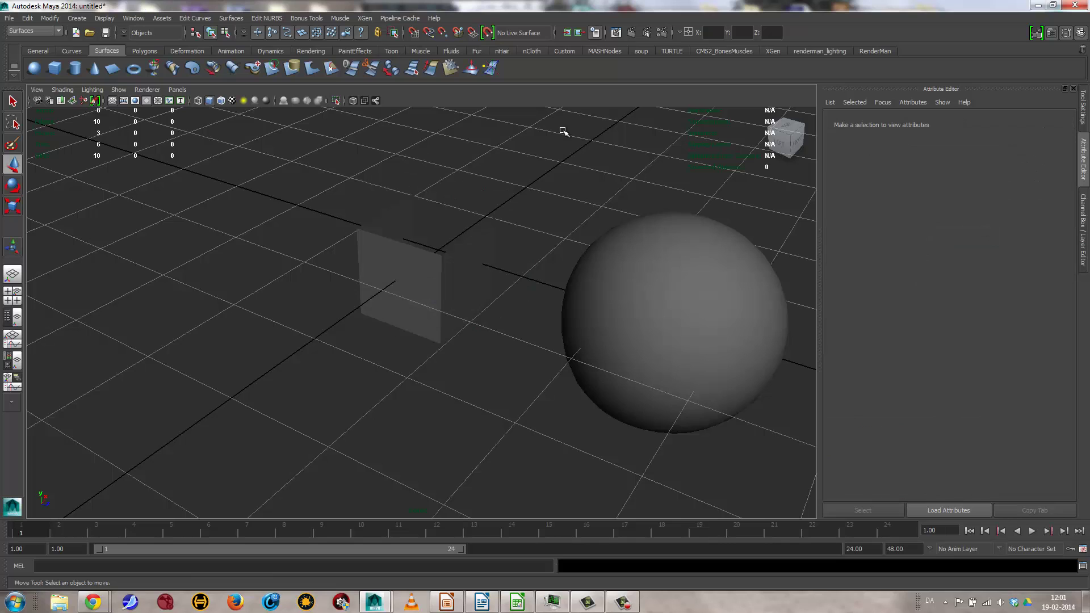
pyautogui.click(592, 288)
pyautogui.press('Delete')
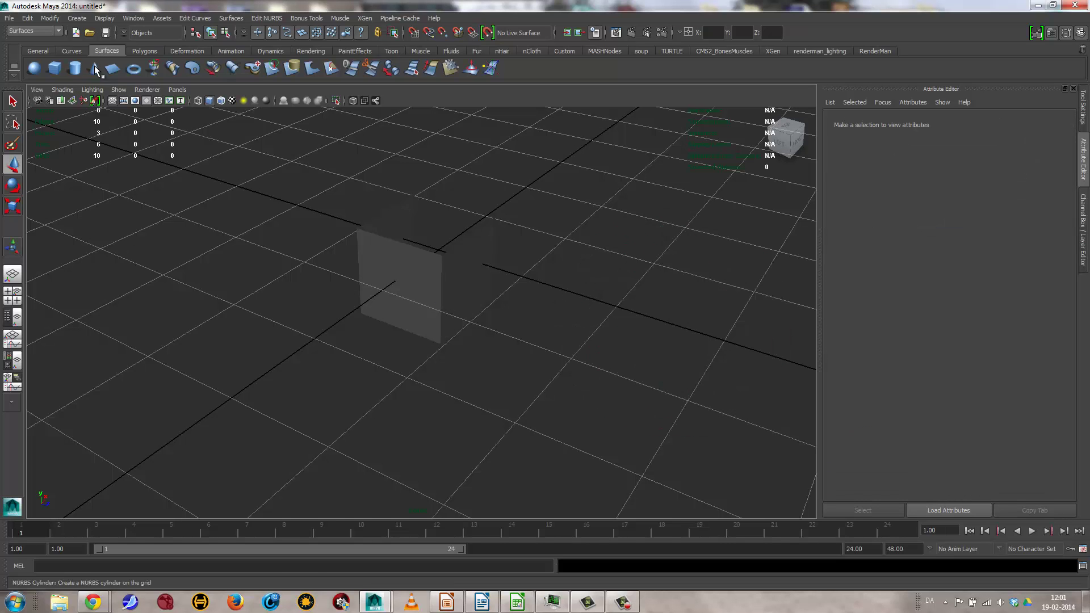
# Create a polygon cube and move it along Z to about 2.06, away from the opened cube.
pyautogui.click(142, 50)
pyautogui.click(55, 68)
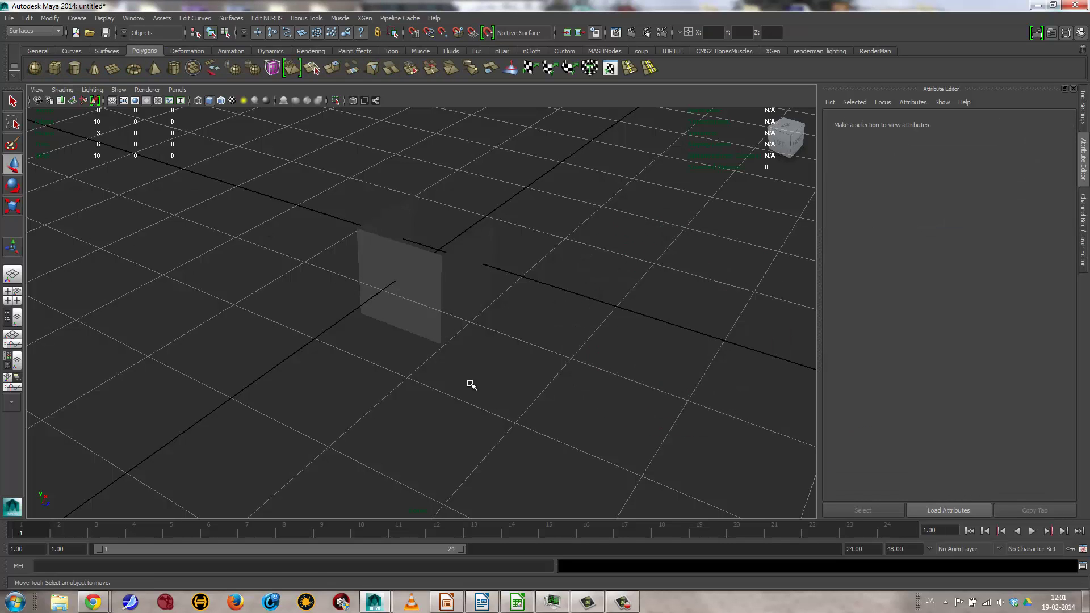
pyautogui.moveTo(476, 266); pyautogui.dragTo(666, 330)
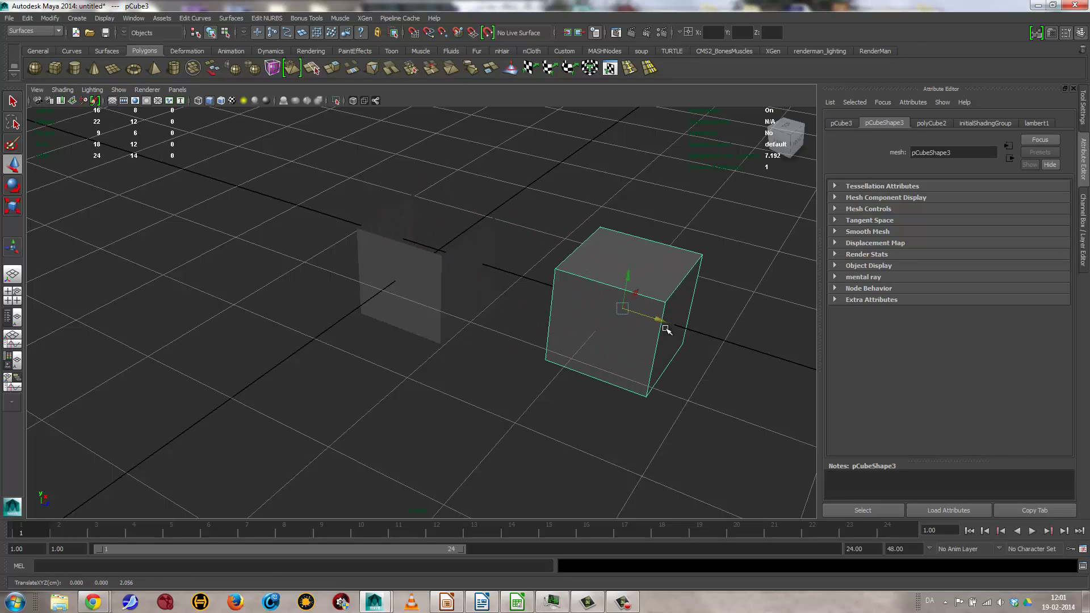
# Apply a polygon Smooth to the new cube and increase the smoothing's Division Levels.
pyautogui.click(253, 69)
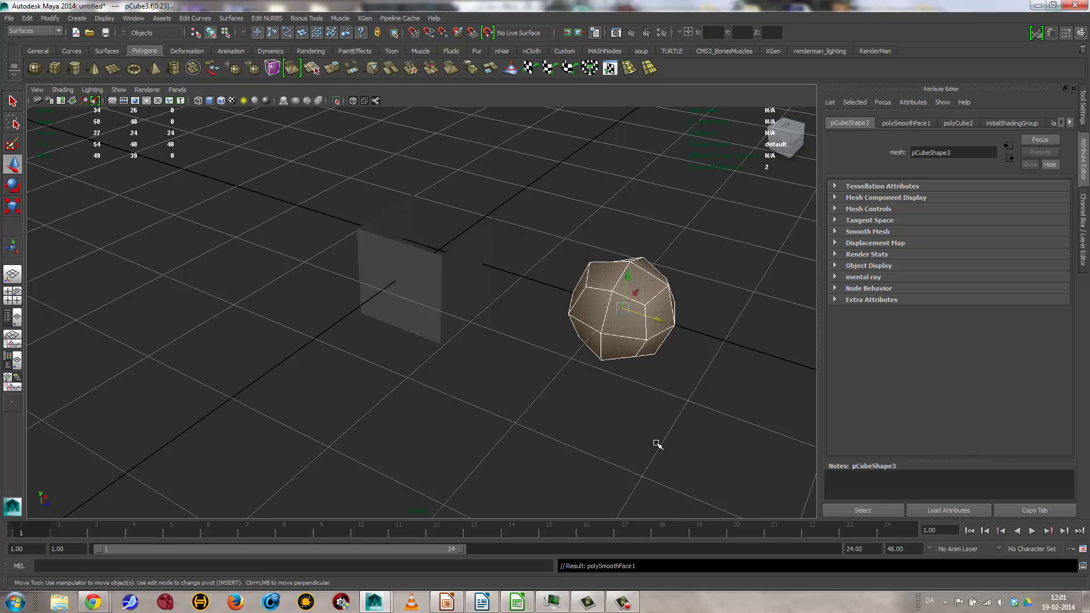
pyautogui.click(904, 124)
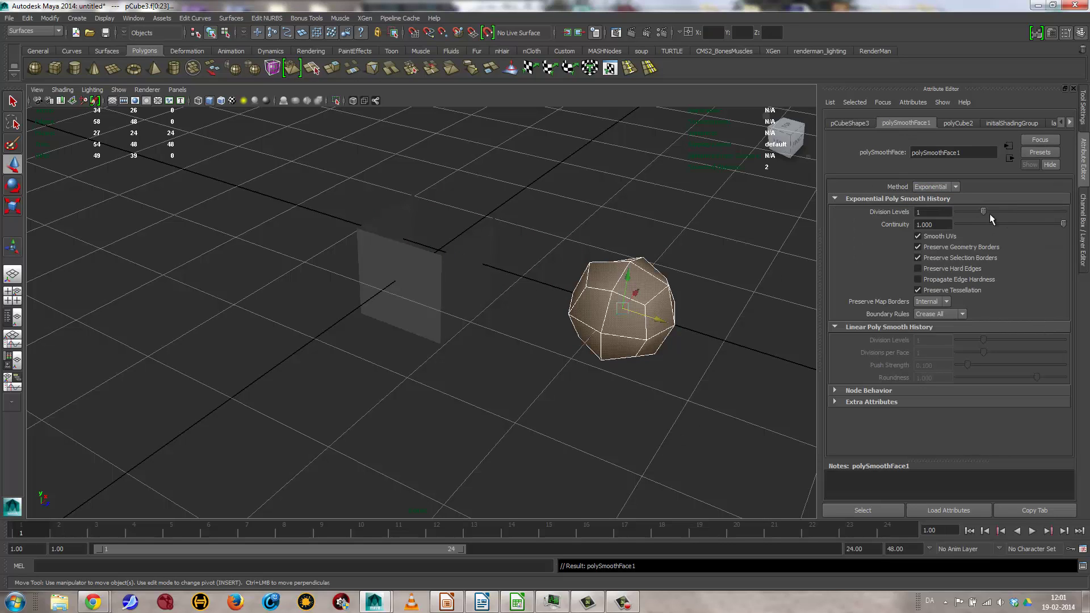
pyautogui.moveTo(990, 213)
pyautogui.mouseDown()
pyautogui.moveTo(1027, 207)
pyautogui.moveTo(992, 203)
pyautogui.moveTo(1004, 200)
pyautogui.mouseUp()
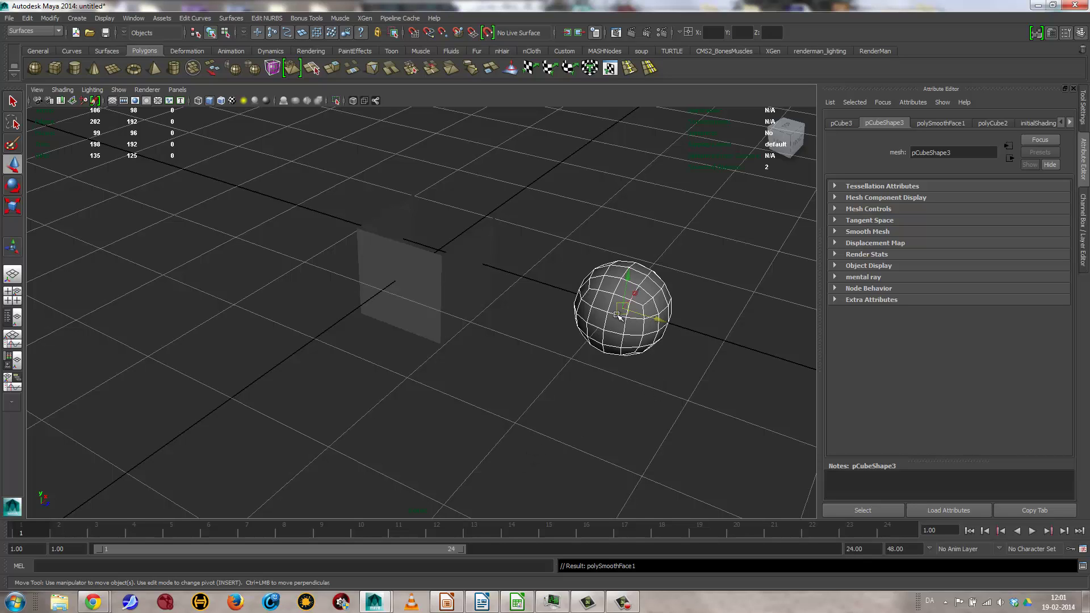
# Replace the smoothed cube with a new polygon cube placed at about Z 1.68.
pyautogui.press('Delete')
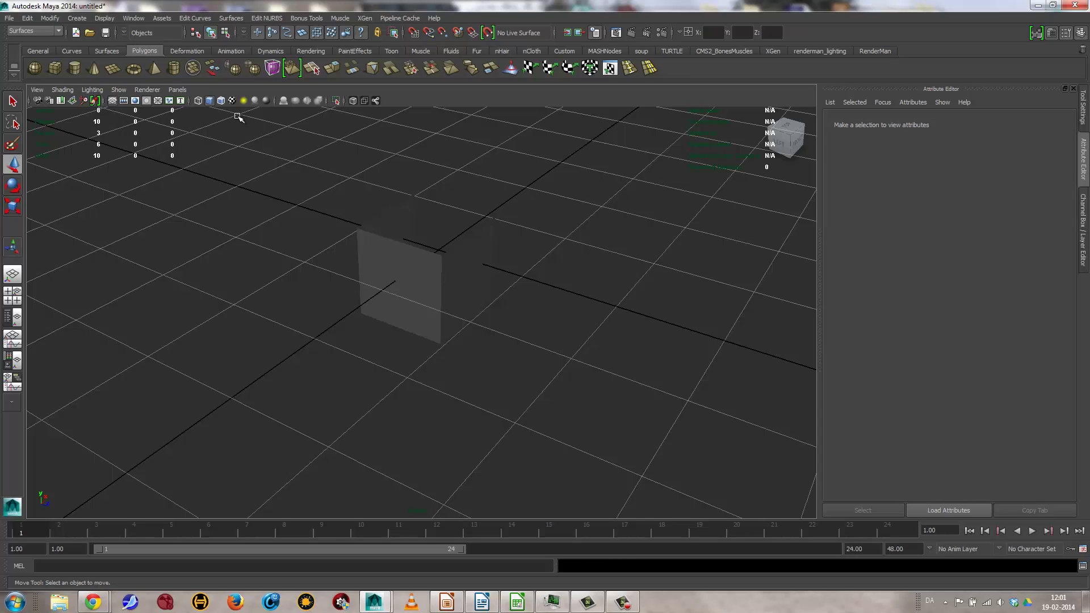
pyautogui.click(55, 68)
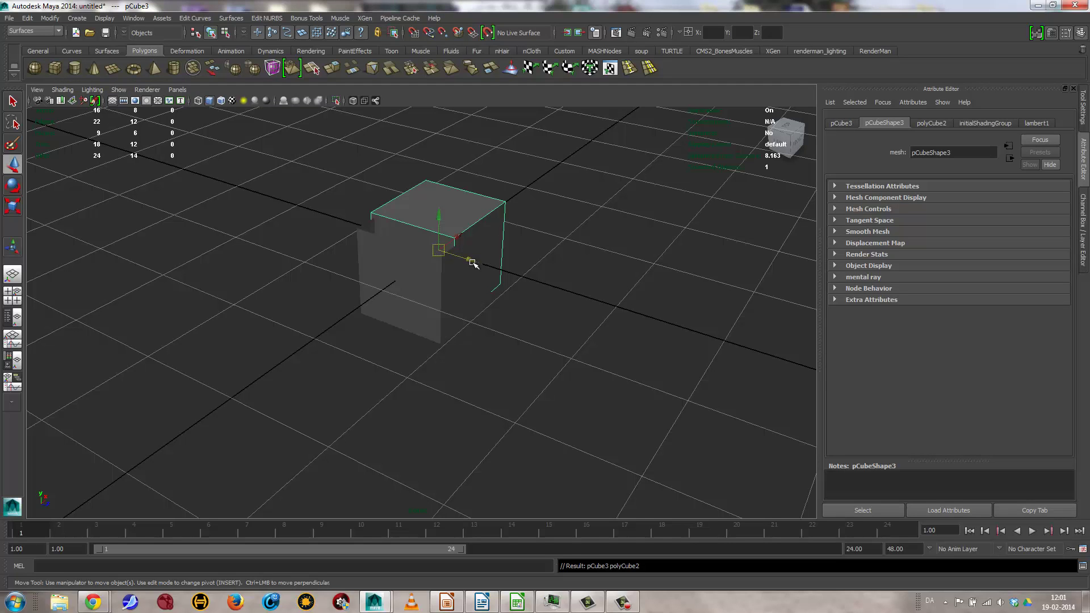
pyautogui.moveTo(472, 263); pyautogui.dragTo(626, 317)
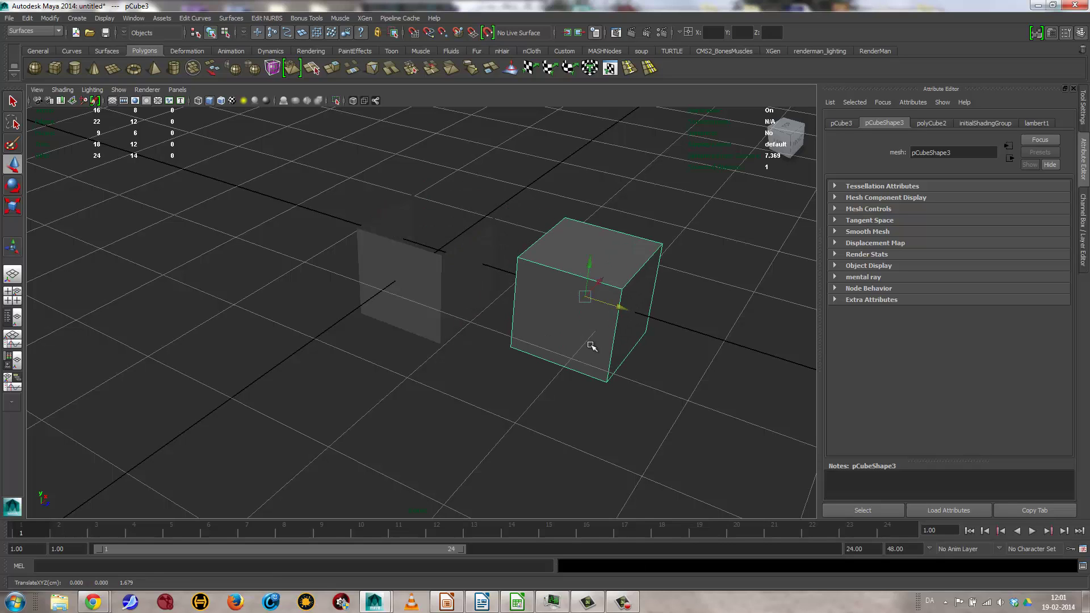
# Toggle the new cube's smooth mesh preview on, off and on again.
pyautogui.press('3')
pyautogui.press('1')
pyautogui.press('3')
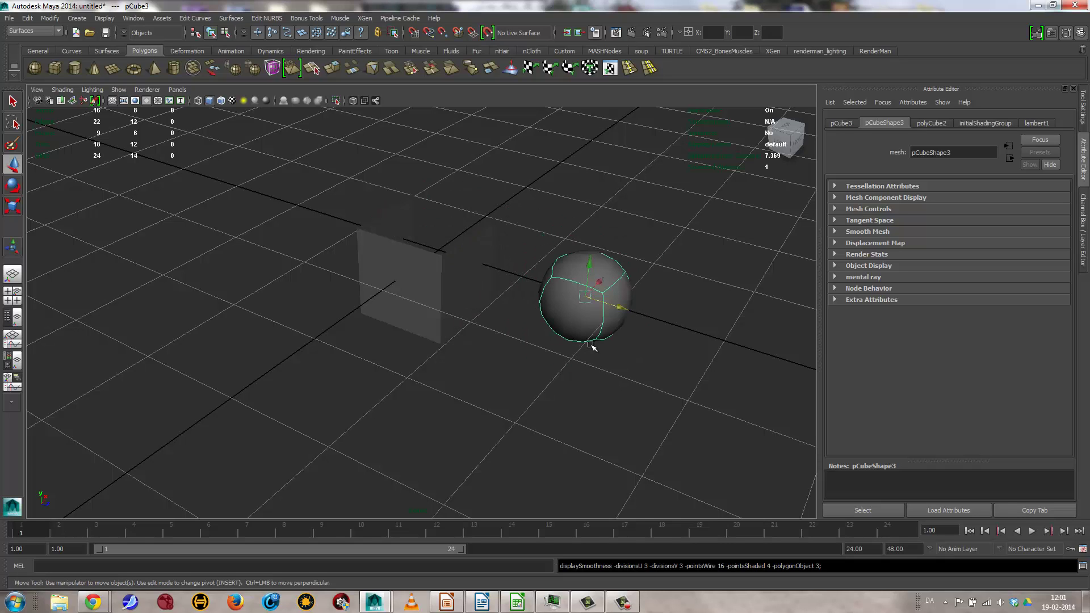
# Compare the cube's unsmoothed display with its smooth mesh preview several times, ending with the preview on.
pyautogui.press('1')
pyautogui.press('3')
pyautogui.press('1')
pyautogui.press('3')
pyautogui.press('1')
pyautogui.press('3')
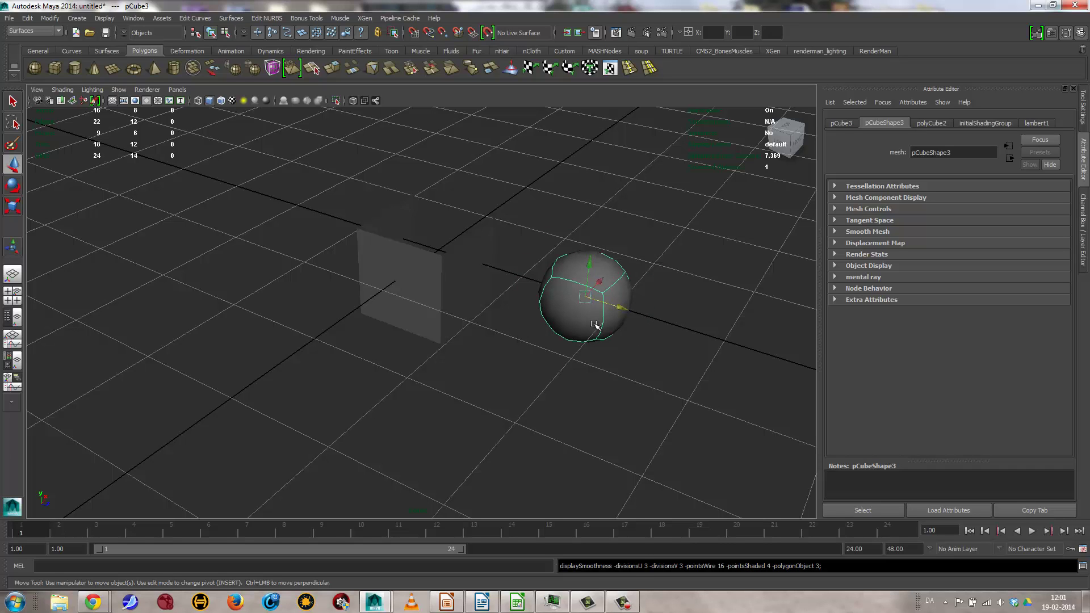
# Select one upper far corner vertex of the cube and compare it with the smooth preview off and on.
pyautogui.moveTo(595, 327); pyautogui.dragTo(610, 297, button='right')
pyautogui.moveTo(611, 248); pyautogui.dragTo(653, 290)
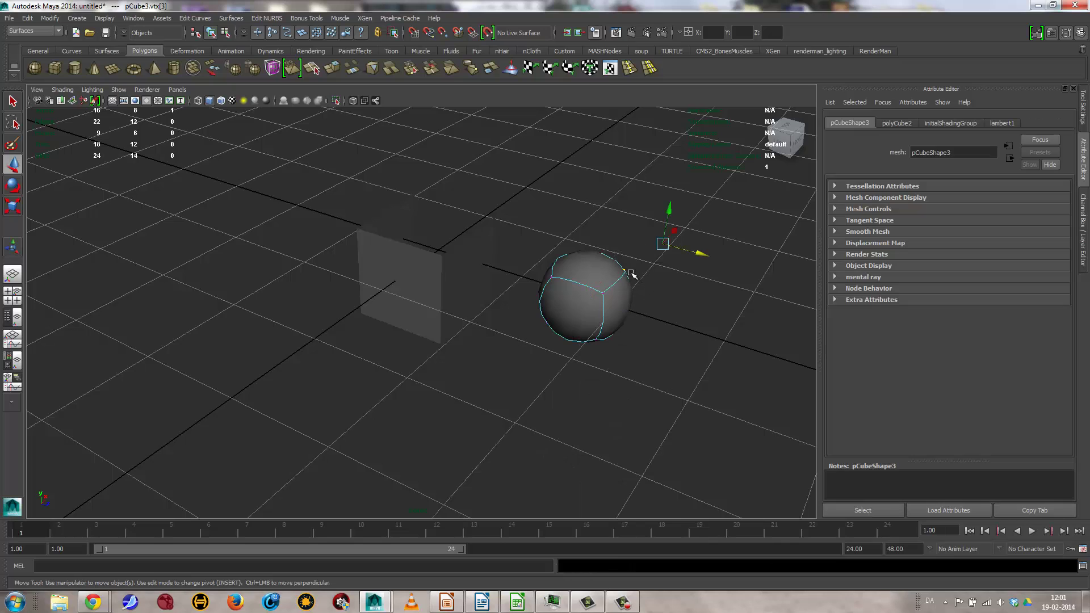
pyautogui.press('1')
pyautogui.press('3')
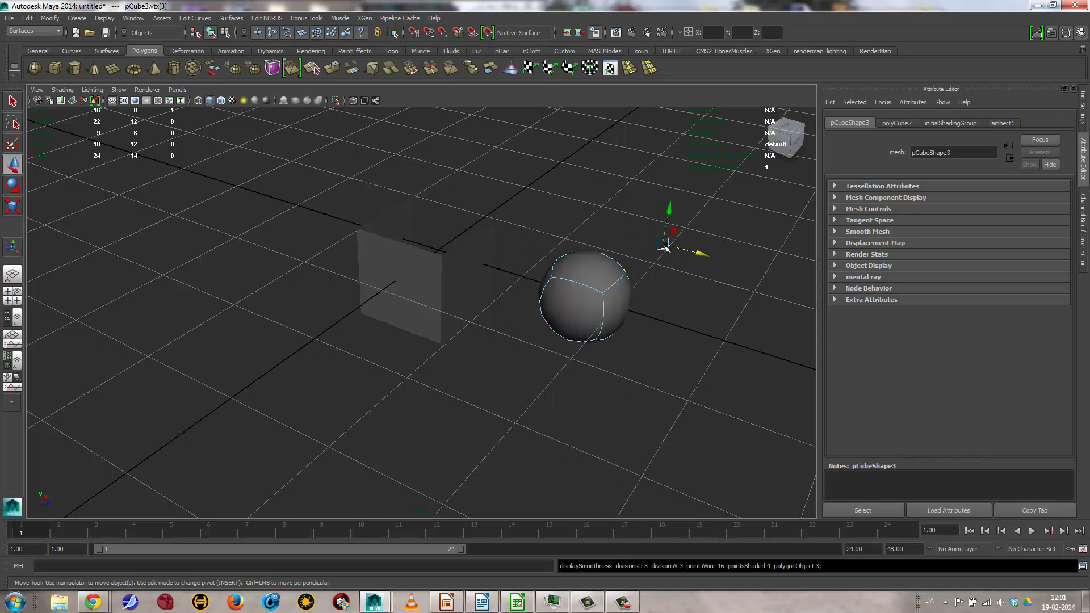
pyautogui.press('1')
pyautogui.press('3')
pyautogui.press('1')
pyautogui.press('3')
# Move the selected corner vertex to about 0.53, 0.61, 2.10 and check the reshaped cube with and without smooth preview.
pyautogui.moveTo(663, 244); pyautogui.dragTo(682, 266)
pyautogui.press('1')
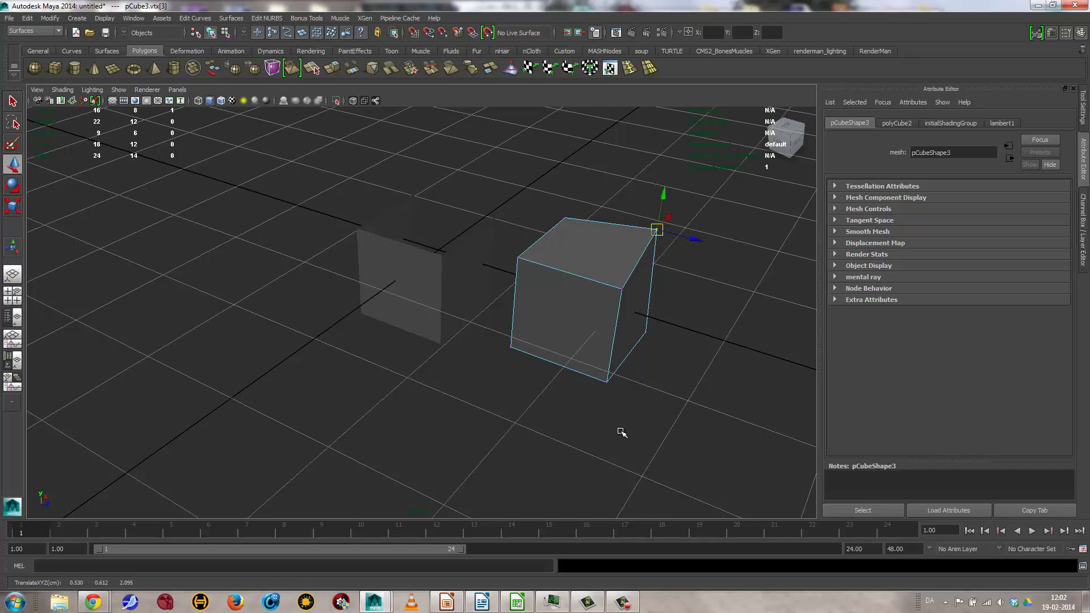
pyautogui.moveTo(616, 243); pyautogui.dragTo(661, 234, button='right')
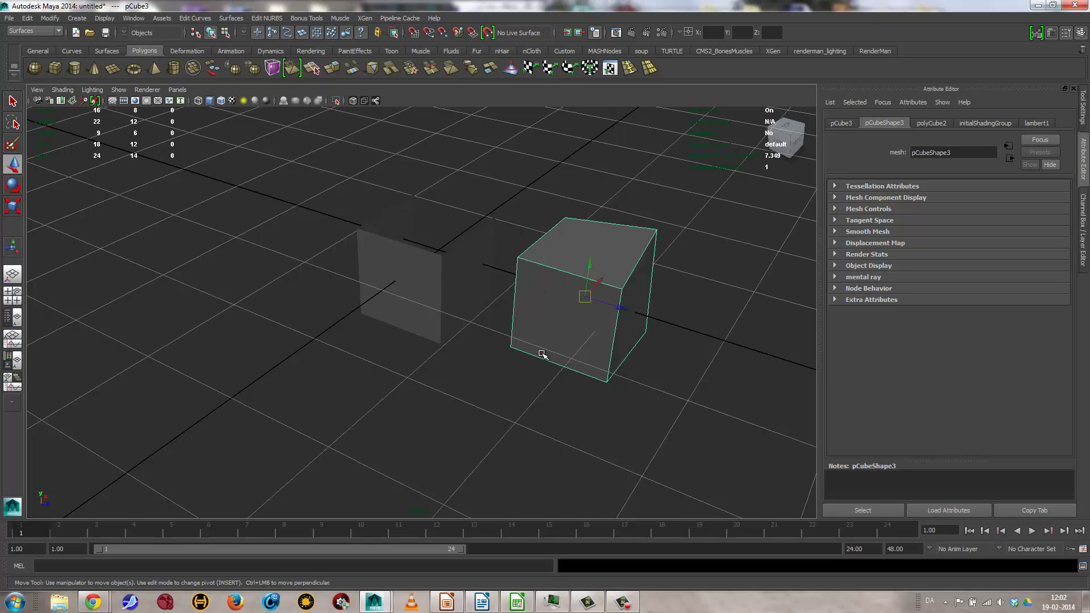
pyautogui.press('3')
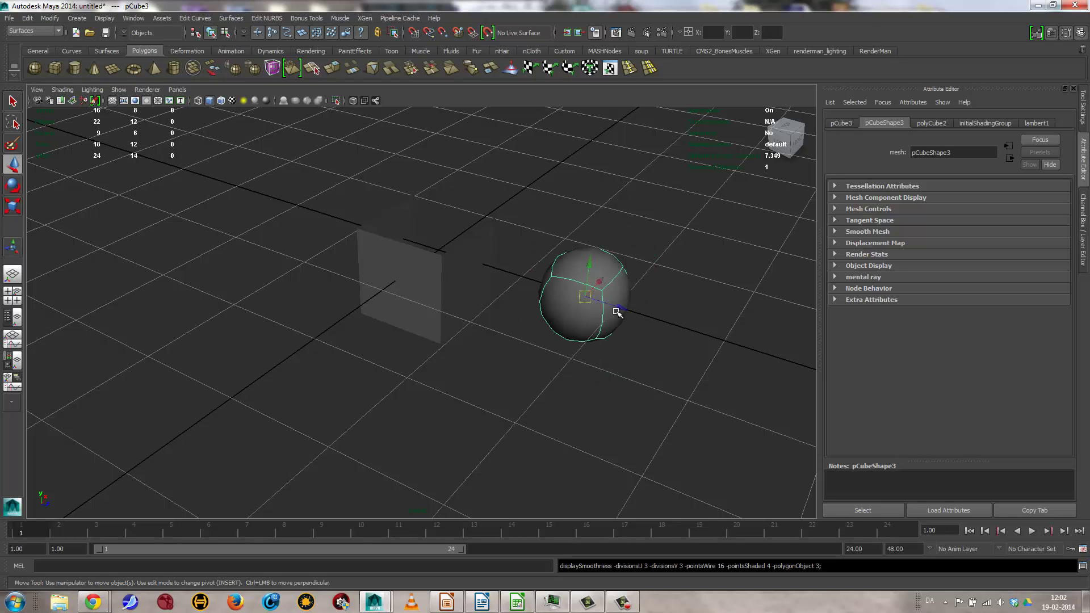
pyautogui.press('1')
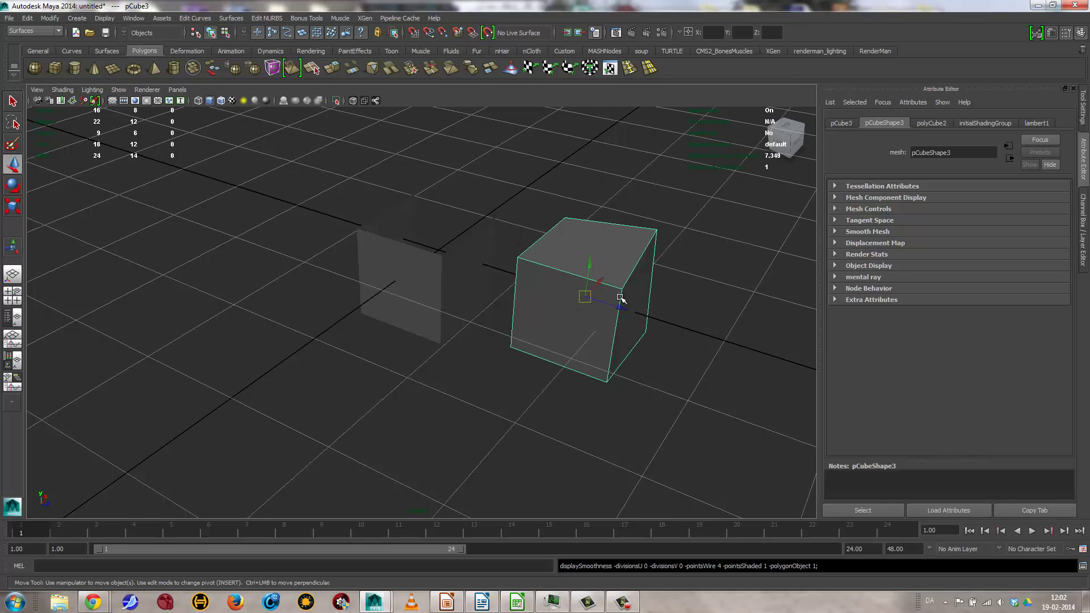
# Bevel the top edge on the near side of the reshaped cube with an Offset of about 0.021.
pyautogui.keyDown('alt'); pyautogui.moveTo(650, 356); pyautogui.dragTo(571, 330); pyautogui.keyUp('alt')
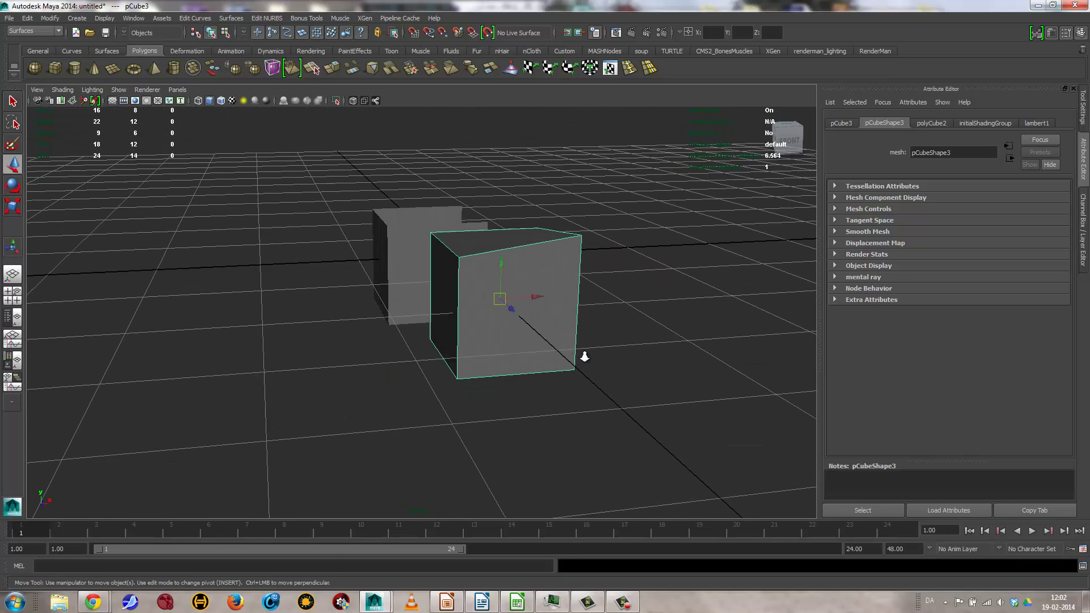
pyautogui.keyDown('alt'); pyautogui.moveTo(584, 358); pyautogui.dragTo(616, 372, button='right'); pyautogui.keyUp('alt')
pyautogui.keyDown('alt'); pyautogui.moveTo(519, 284); pyautogui.dragTo(533, 325, button='middle'); pyautogui.keyUp('alt')
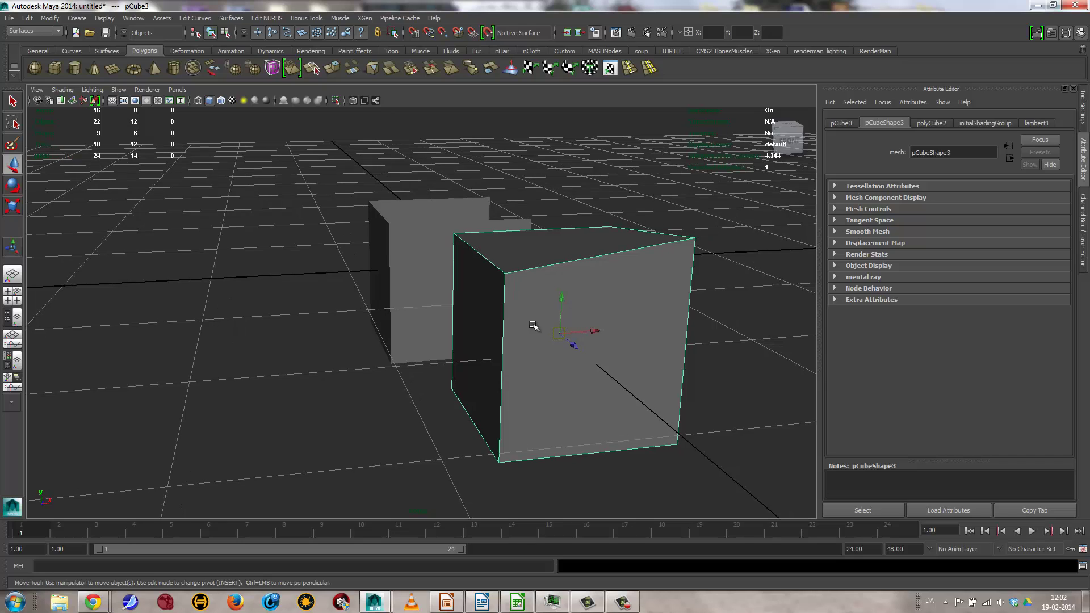
pyautogui.moveTo(484, 256); pyautogui.dragTo(483, 235, button='right')
pyautogui.click(483, 256)
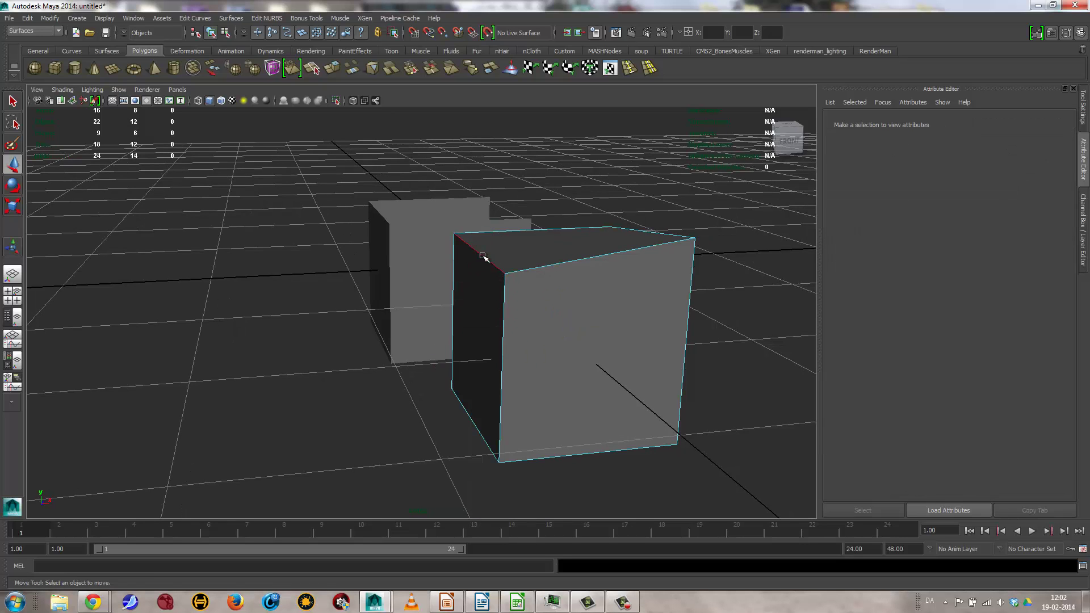
pyautogui.click(32, 31)
pyautogui.click(28, 48)
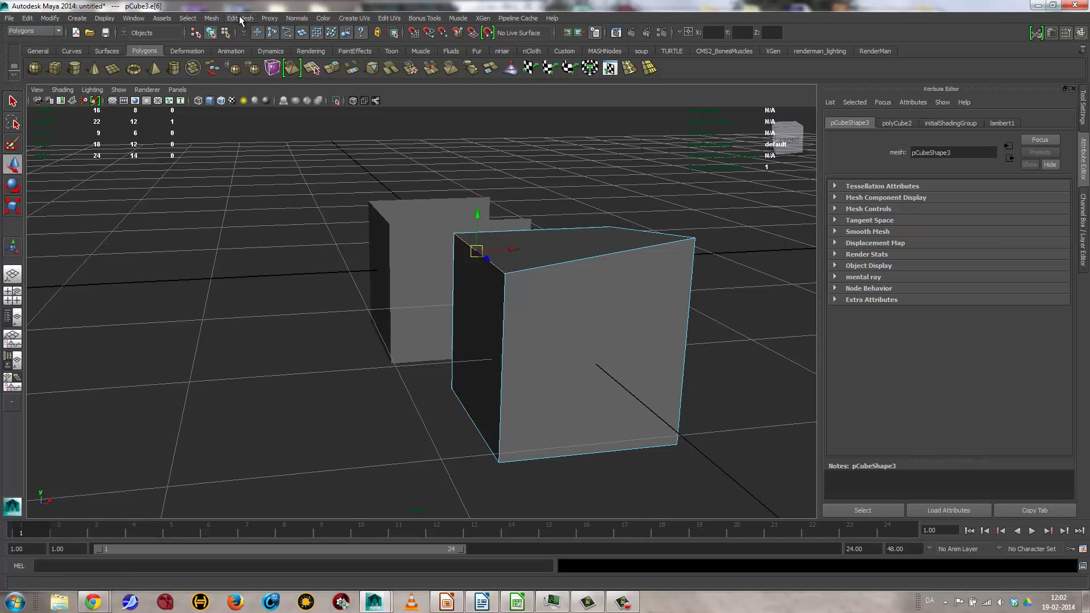
pyautogui.click(240, 18)
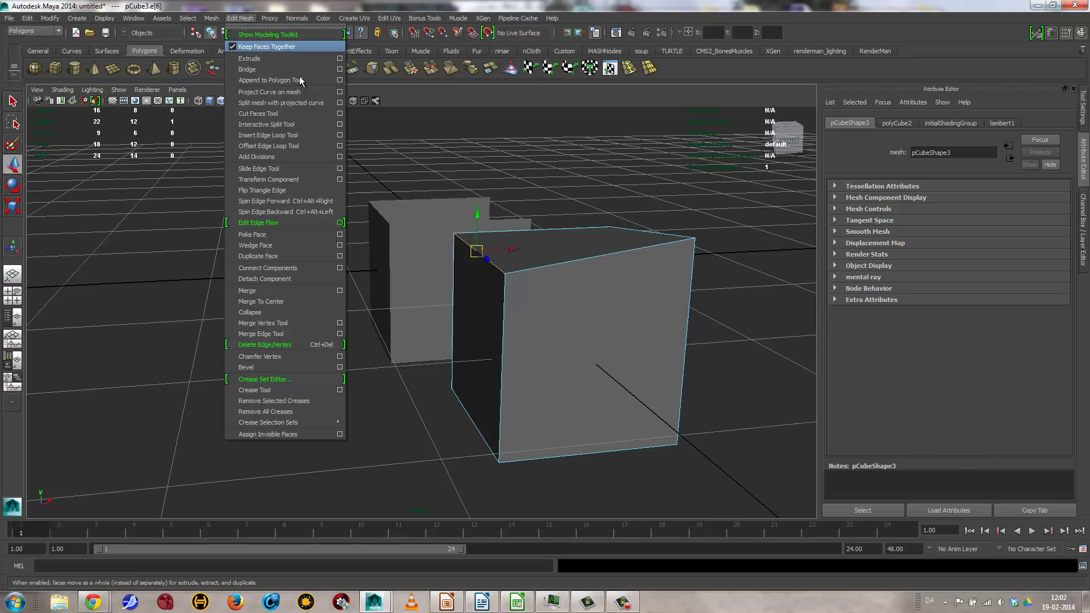
pyautogui.click(264, 367)
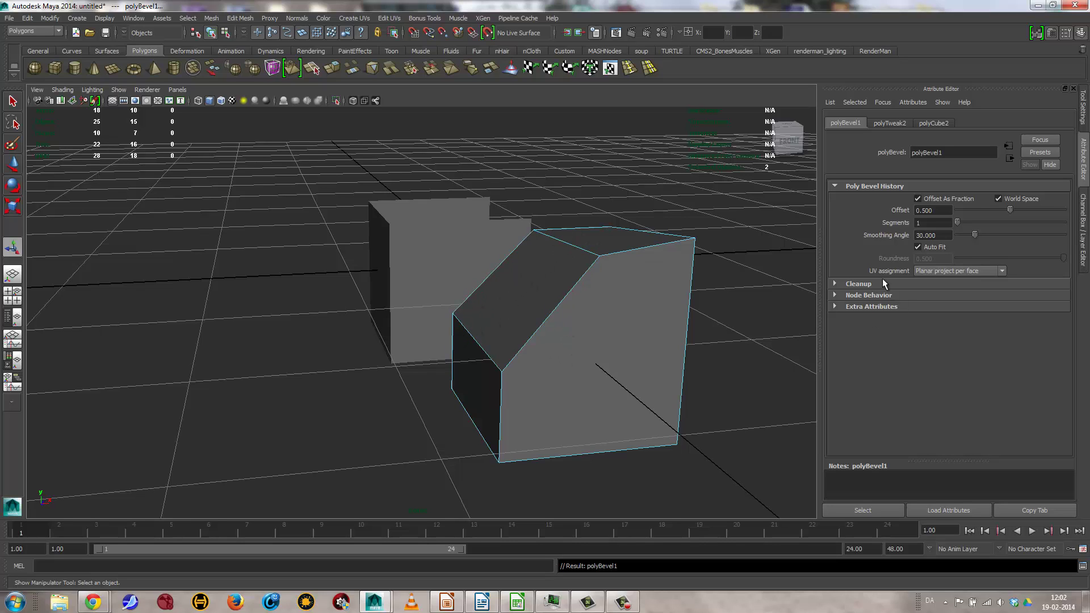
pyautogui.moveTo(1009, 210); pyautogui.dragTo(959, 210)
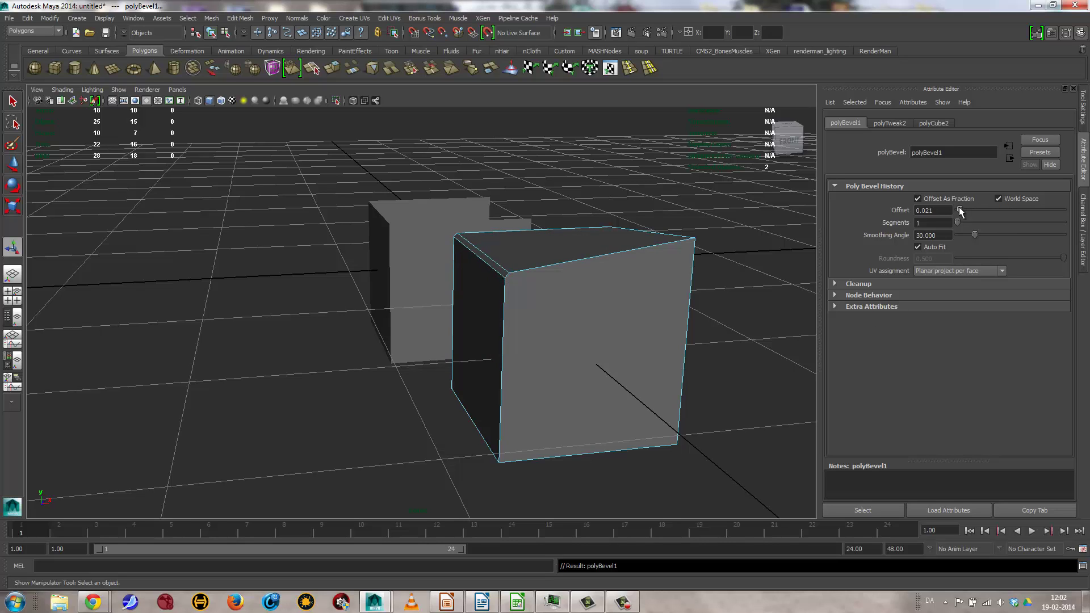
# Return to object mode and examine the beveled cube in smooth mesh preview from several angles.
pyautogui.moveTo(530, 338); pyautogui.dragTo(560, 333, button='right')
pyautogui.press('3')
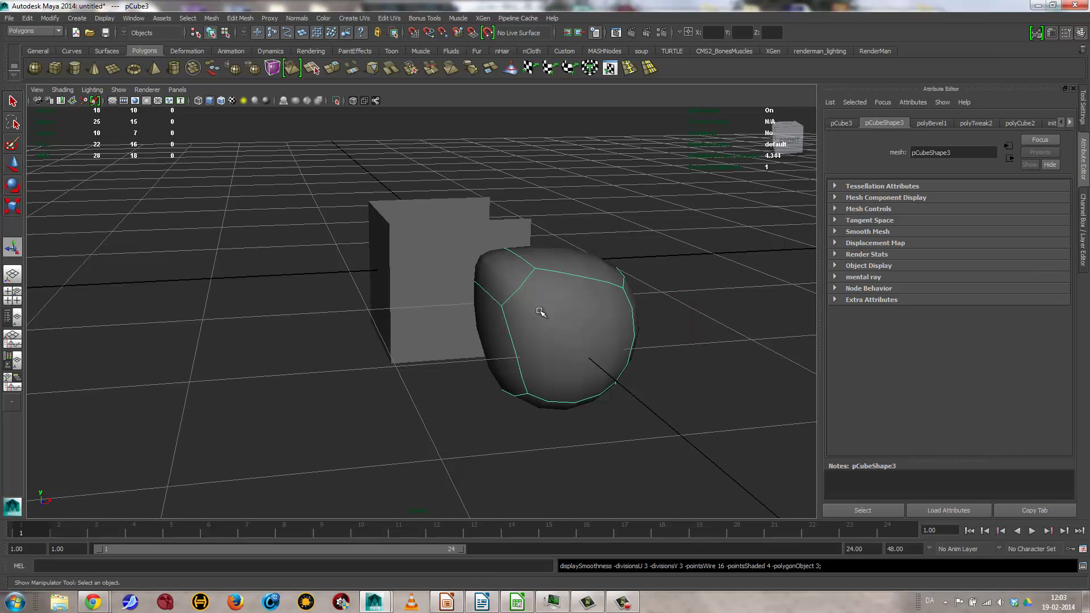
pyautogui.keyDown('alt'); pyautogui.moveTo(542, 314); pyautogui.dragTo(642, 223); pyautogui.keyUp('alt')
pyautogui.keyDown('alt'); pyautogui.moveTo(684, 270); pyautogui.dragTo(577, 258); pyautogui.keyUp('alt')
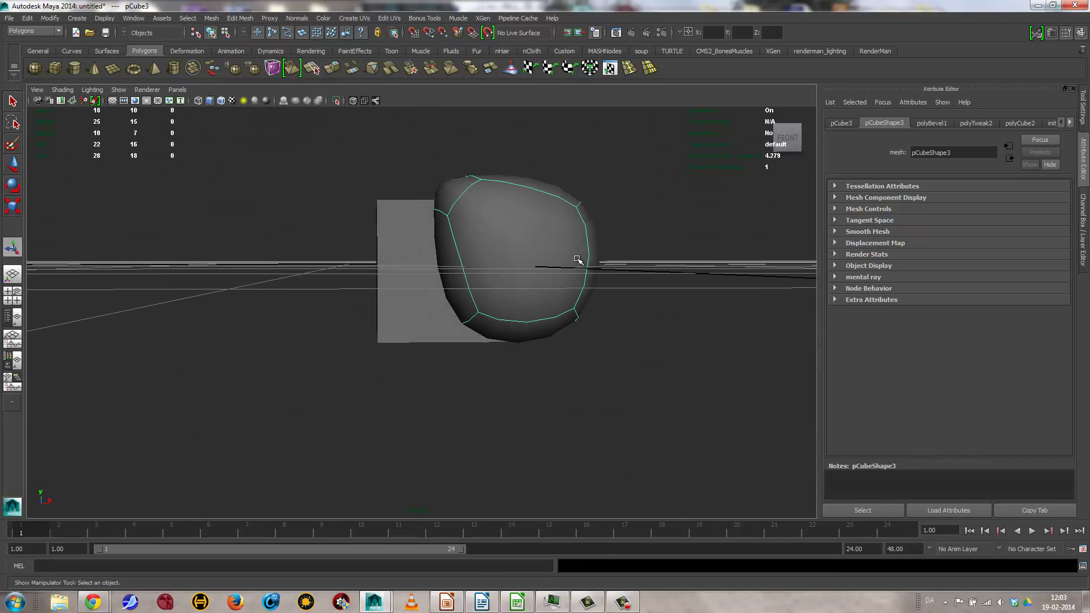
# Set the bevel to 2 Segments with an Offset of about 0.118.
pyautogui.click(930, 124)
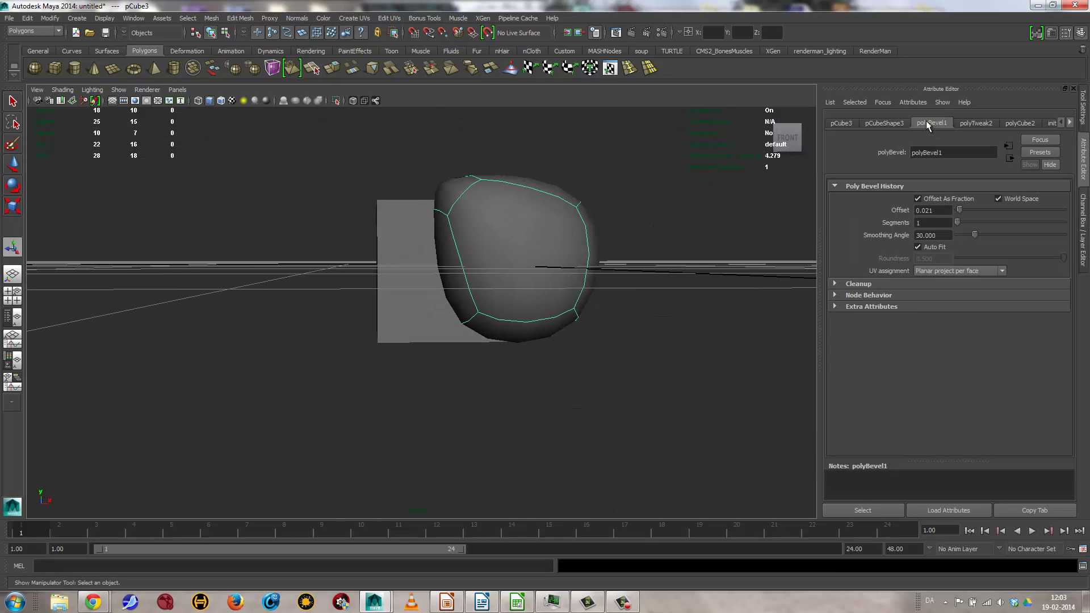
pyautogui.moveTo(962, 207)
pyautogui.mouseDown()
pyautogui.moveTo(1004, 205)
pyautogui.moveTo(964, 212)
pyautogui.moveTo(967, 222)
pyautogui.mouseUp()
pyautogui.keyDown('alt'); pyautogui.moveTo(577, 257); pyautogui.dragTo(634, 275); pyautogui.keyUp('alt')
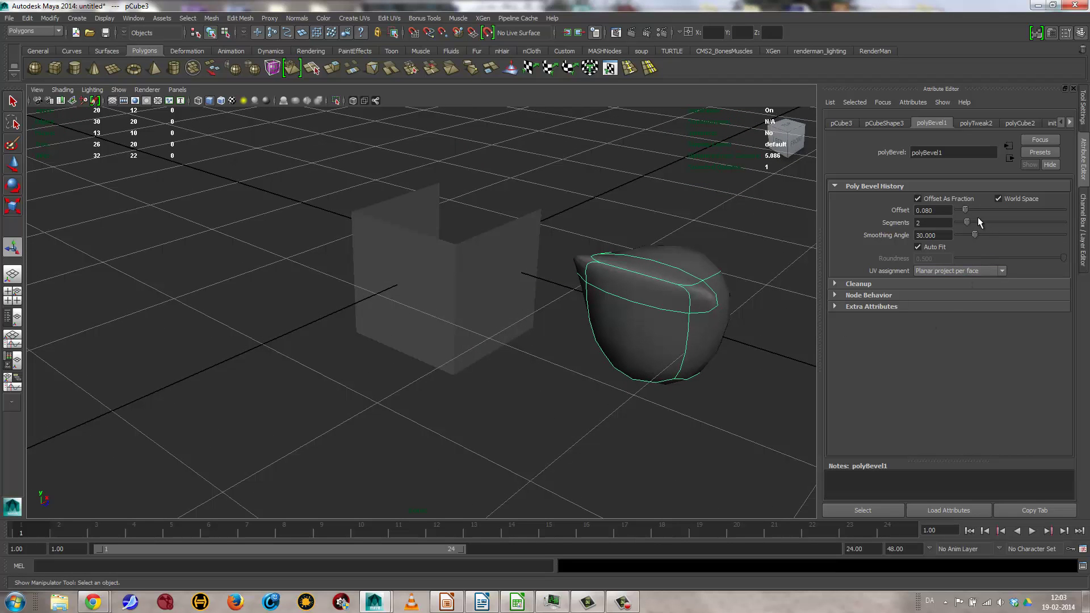
pyautogui.moveTo(965, 210)
pyautogui.mouseDown()
pyautogui.moveTo(1007, 209)
pyautogui.moveTo(958, 220)
pyautogui.moveTo(1006, 216)
pyautogui.moveTo(968, 221)
pyautogui.mouseUp()
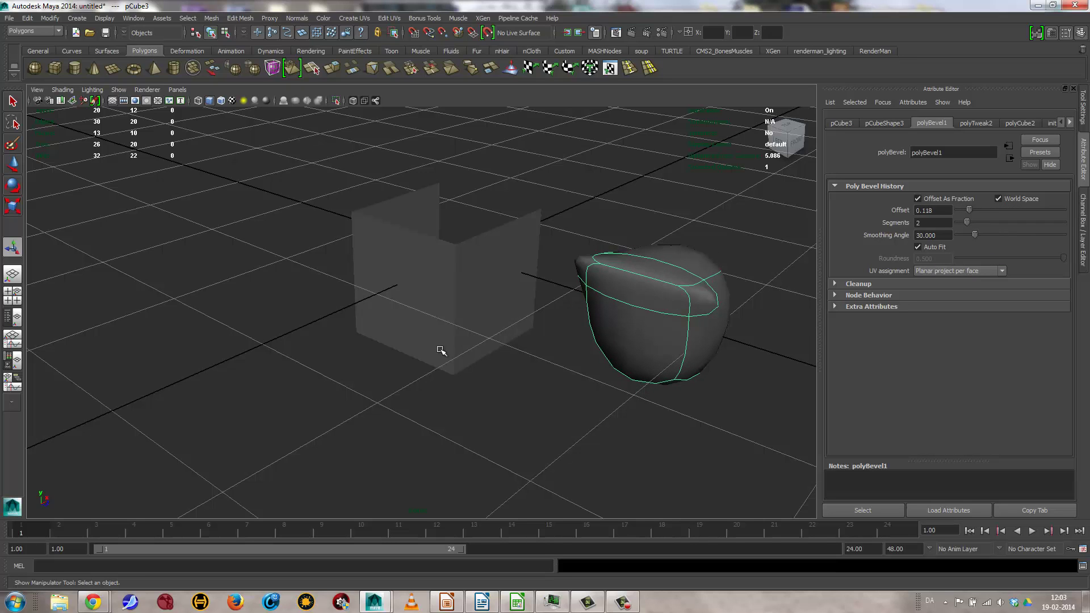
# Reduce the bevel Offset to about 0.037 on the unsmoothed cube and turn the smooth preview back on.
pyautogui.press('1')
pyautogui.keyDown('alt'); pyautogui.moveTo(682, 365); pyautogui.dragTo(636, 350); pyautogui.keyUp('alt')
pyautogui.moveTo(970, 211)
pyautogui.mouseDown()
pyautogui.moveTo(1017, 215)
pyautogui.moveTo(961, 215)
pyautogui.mouseUp()
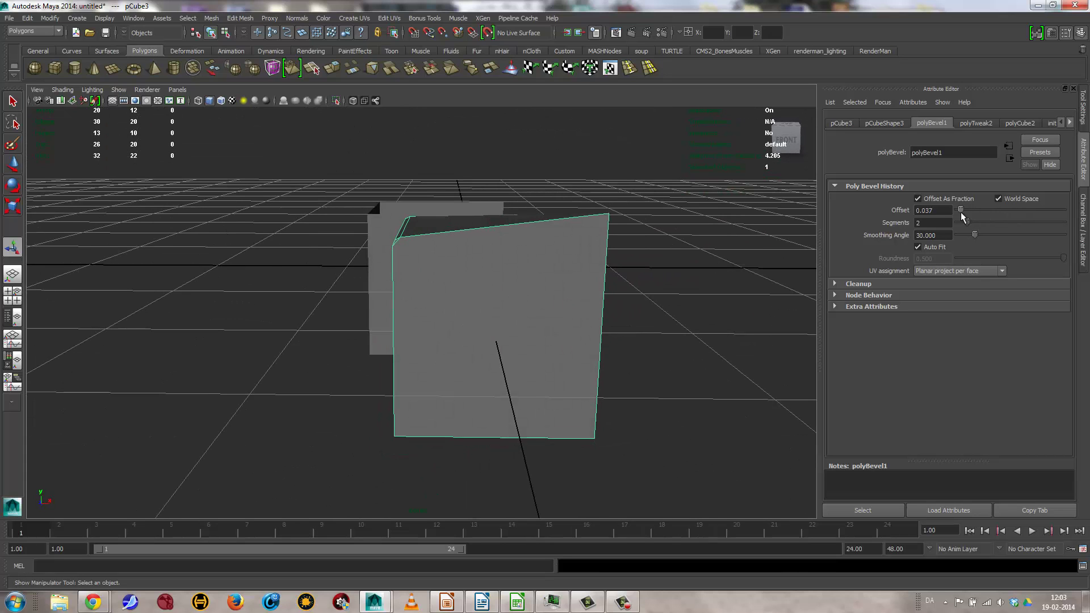
pyautogui.press('3')
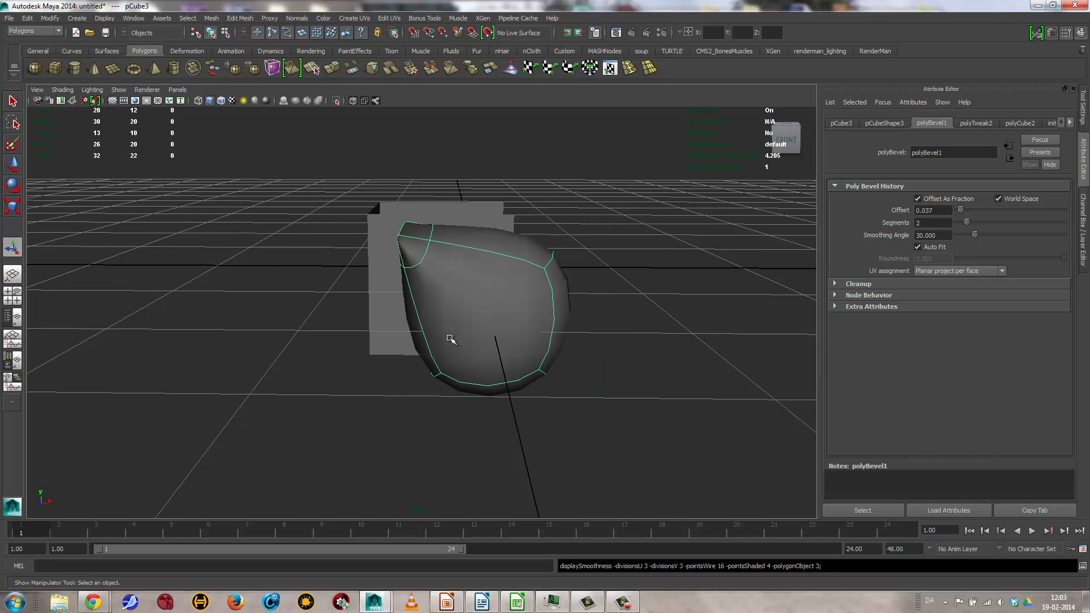
# Show the smooth preview together with the cube's cage and set the bevel Offset to about 0.053.
pyautogui.press('2')
pyautogui.keyDown('alt'); pyautogui.moveTo(461, 357); pyautogui.dragTo(731, 366); pyautogui.keyUp('alt')
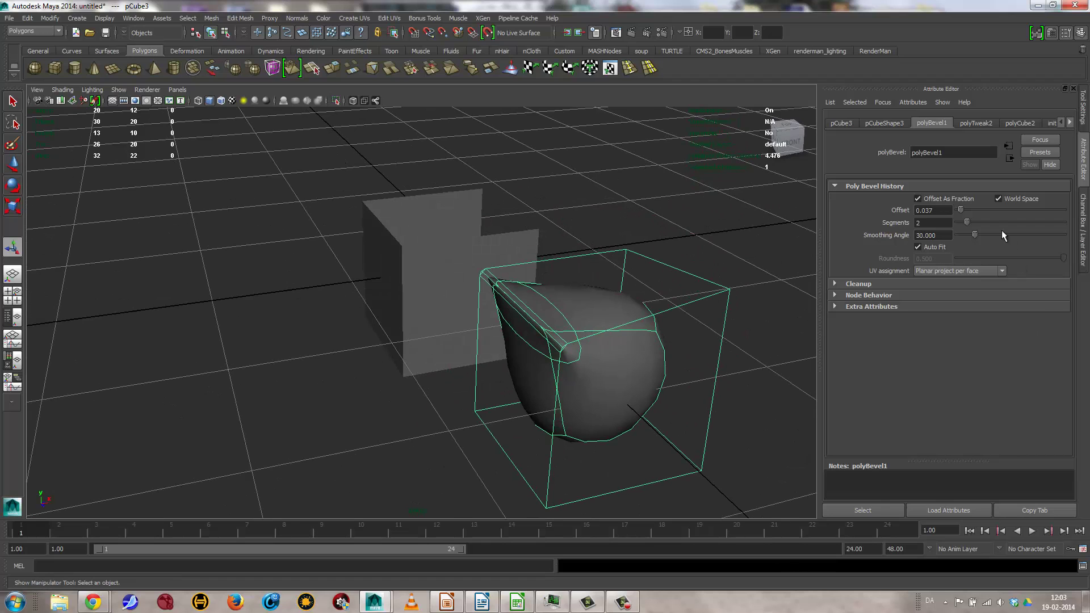
pyautogui.moveTo(963, 209)
pyautogui.mouseDown()
pyautogui.moveTo(1018, 211)
pyautogui.moveTo(962, 214)
pyautogui.mouseUp()
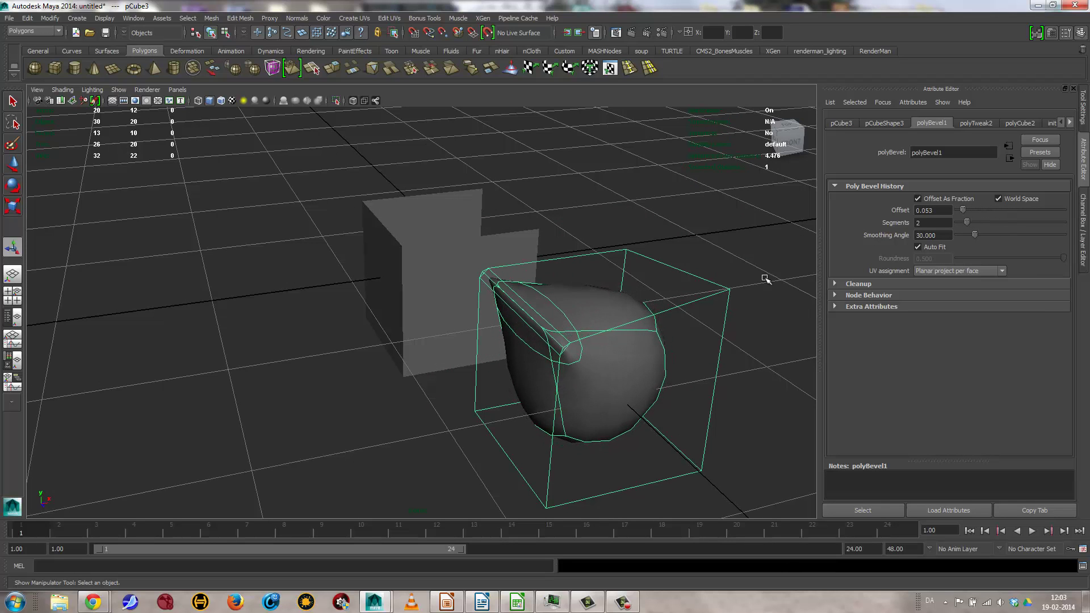
# Examine up close how the bevel's edges shape the smoothed corner inside the cage.
pyautogui.moveTo(609, 352)
pyautogui.keyDown('alt'); pyautogui.mouseDown()
pyautogui.moveTo(632, 353)
pyautogui.moveTo(614, 351)
pyautogui.mouseUp(); pyautogui.keyUp('alt')
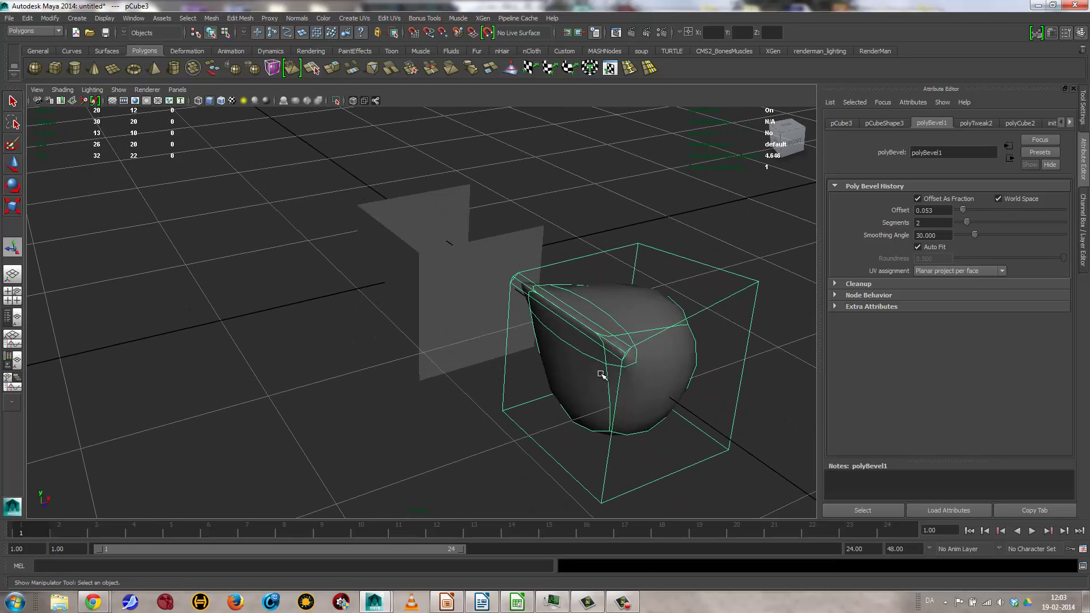
pyautogui.moveTo(601, 344); pyautogui.dragTo(636, 335, button='right')
pyautogui.keyDown('alt'); pyautogui.moveTo(717, 415); pyautogui.dragTo(668, 400); pyautogui.keyUp('alt')
pyautogui.keyDown('alt'); pyautogui.moveTo(668, 399); pyautogui.dragTo(652, 419, button='right'); pyautogui.keyUp('alt')
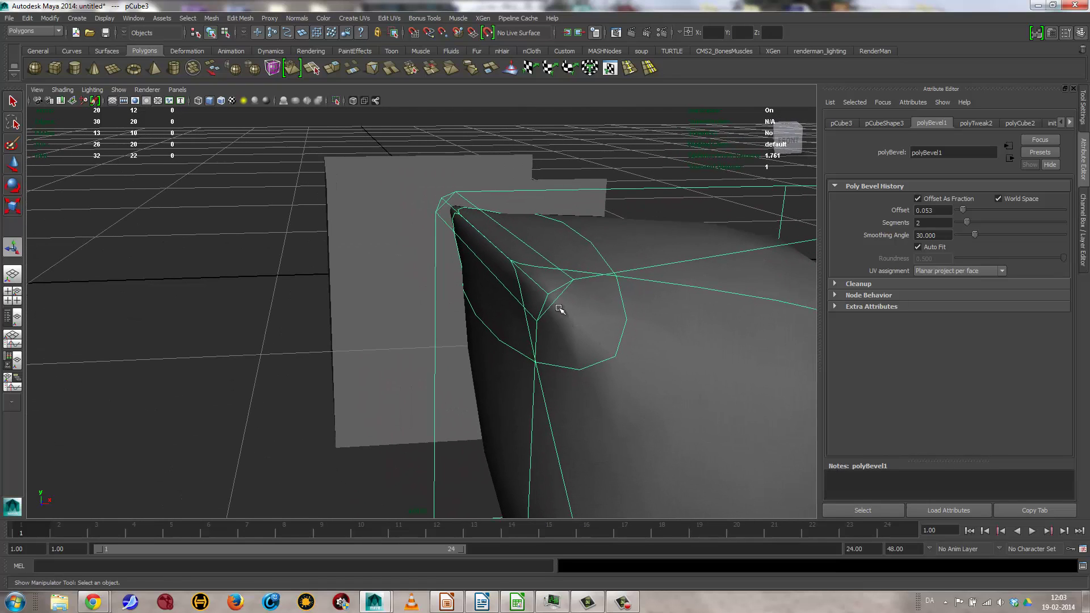
pyautogui.keyDown('alt'); pyautogui.moveTo(658, 364); pyautogui.dragTo(516, 224, button='right'); pyautogui.keyUp('alt')
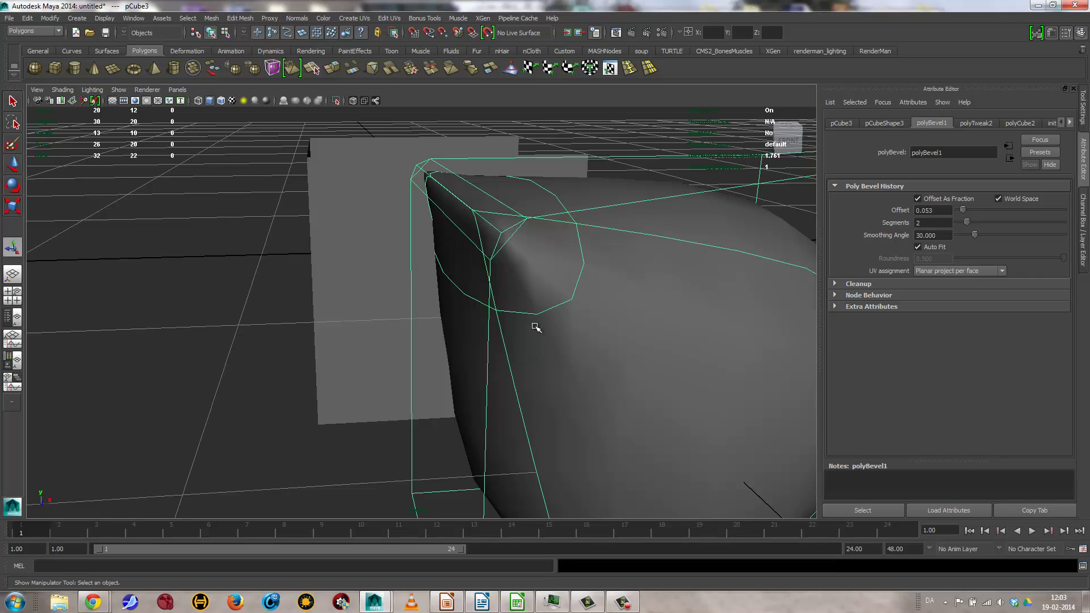
pyautogui.scroll(-3, 511, 301)
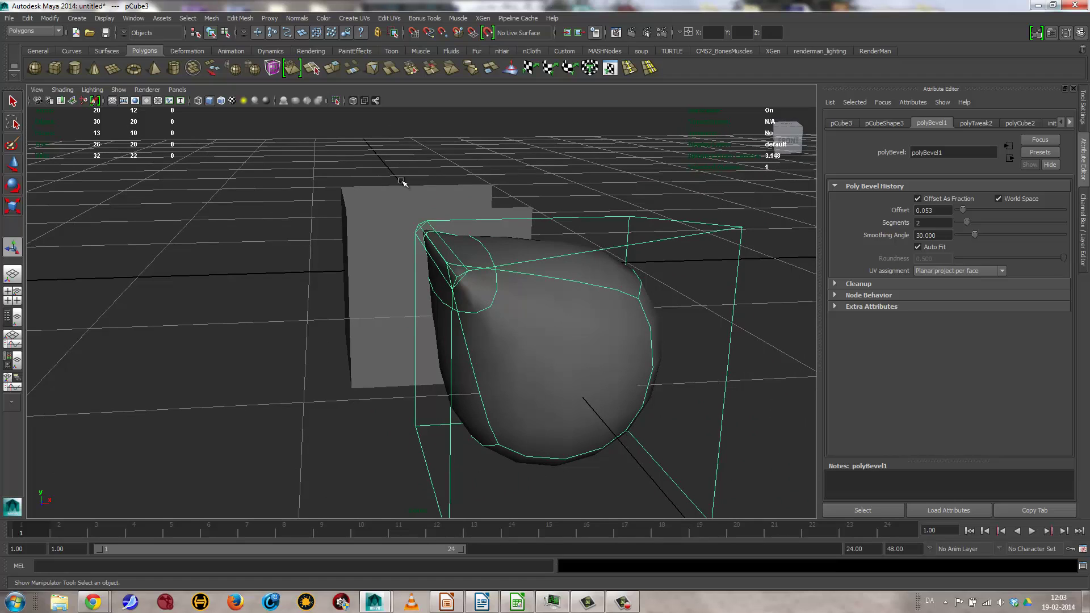
# Split the front face from the bevel's middle corner vertex to the diagonally opposite lower corner and leave the split tool.
pyautogui.click(310, 67)
pyautogui.click(461, 281)
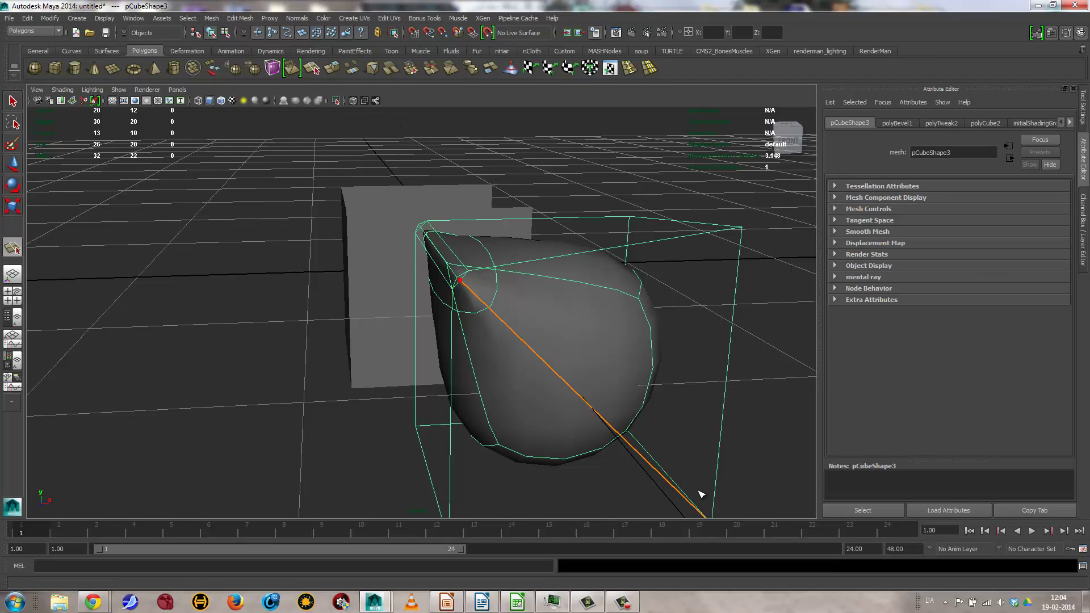
pyautogui.press('Return')
pyautogui.keyDown('alt'); pyautogui.moveTo(528, 392); pyautogui.dragTo(513, 374); pyautogui.keyUp('alt')
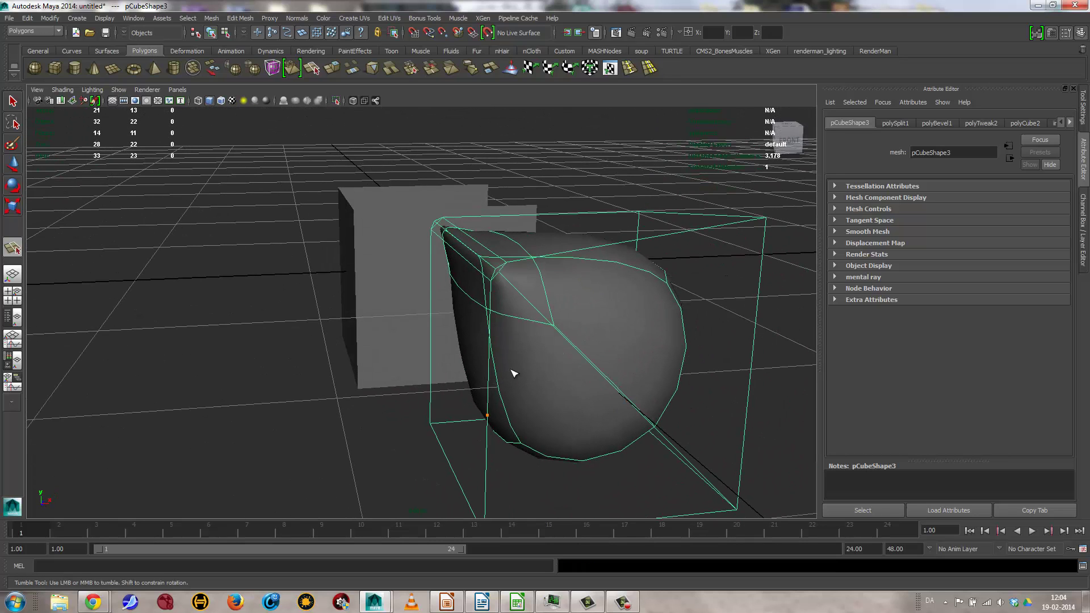
pyautogui.press('1')
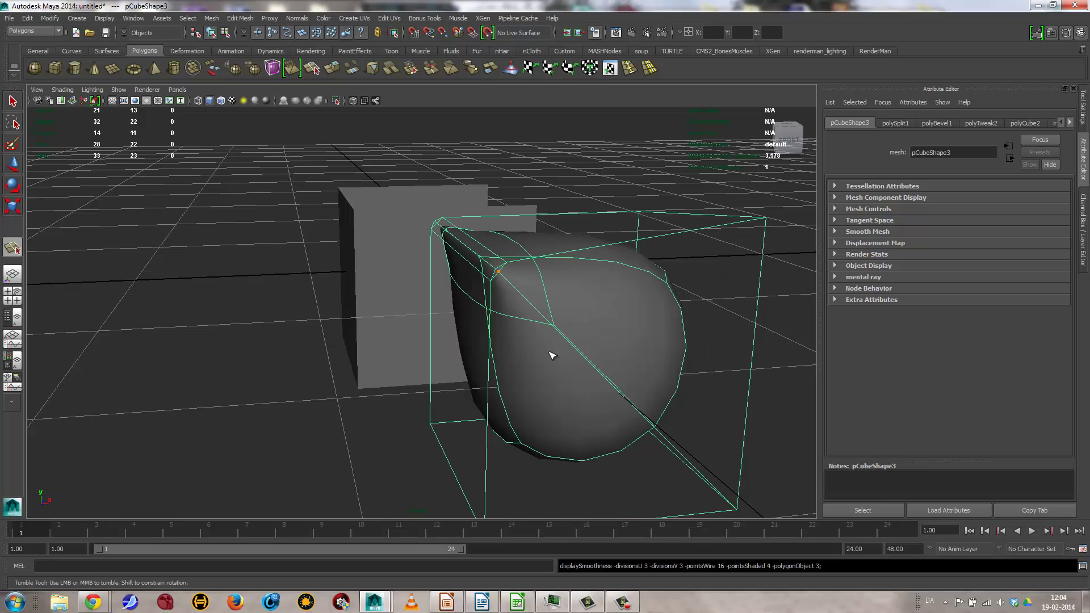
pyautogui.press('F8')
# Examine the smoothed shape around the new diagonal split from several sides.
pyautogui.keyDown('alt'); pyautogui.moveTo(547, 357); pyautogui.dragTo(437, 310); pyautogui.keyUp('alt')
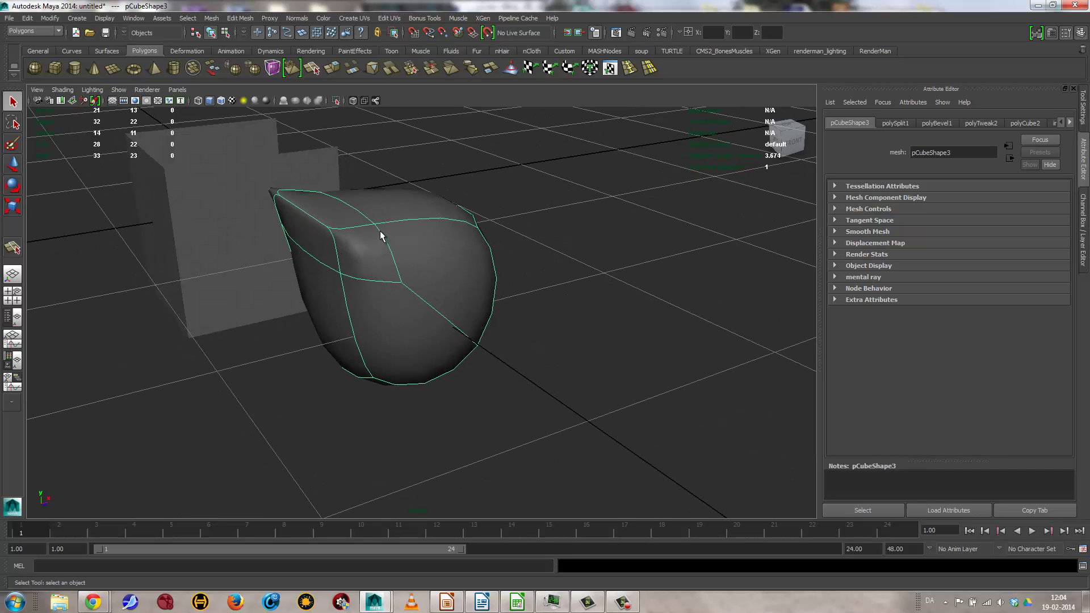
pyautogui.keyDown('alt'); pyautogui.moveTo(352, 282); pyautogui.dragTo(564, 297); pyautogui.keyUp('alt')
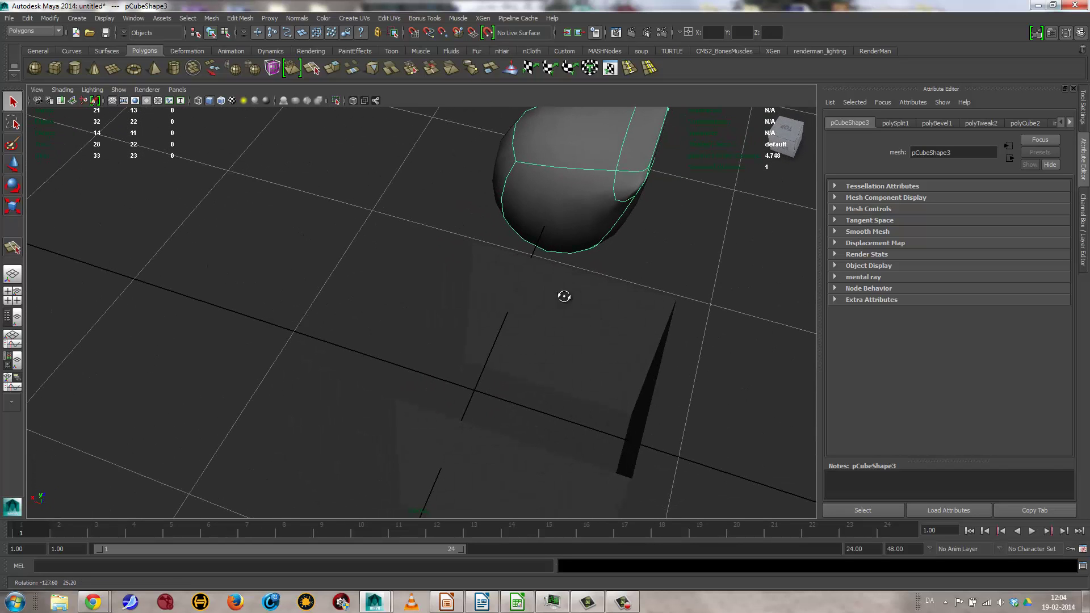
pyautogui.keyDown('alt'); pyautogui.moveTo(635, 215); pyautogui.dragTo(388, 230); pyautogui.keyUp('alt')
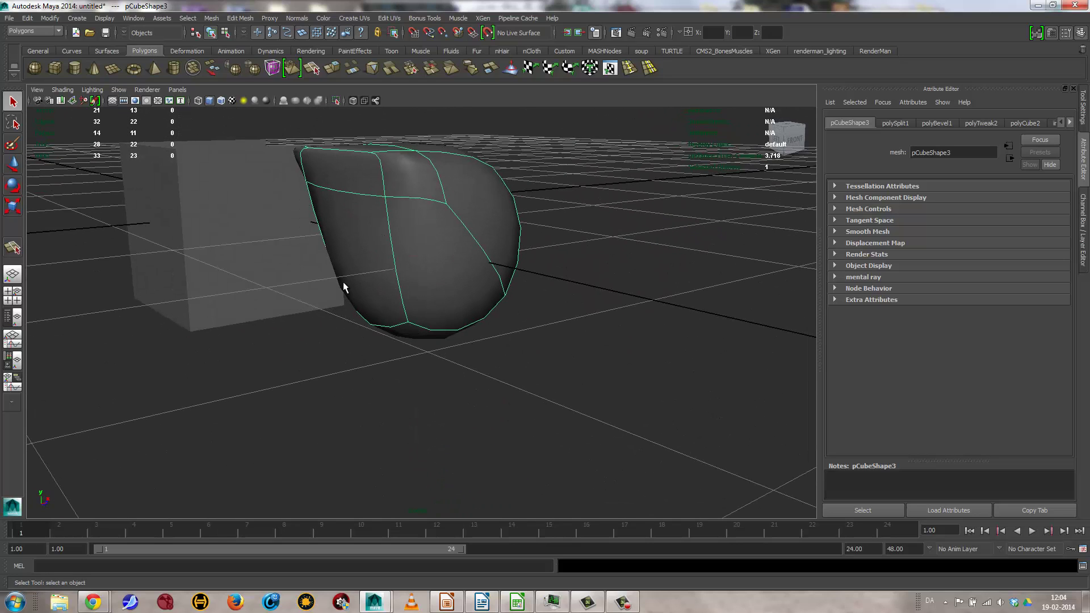
# Create a new polygon cube, move it well clear of the existing shapes and show its smooth preview.
pyautogui.keyDown('alt'); pyautogui.moveTo(443, 292); pyautogui.dragTo(107, 77, button='right'); pyautogui.keyUp('alt')
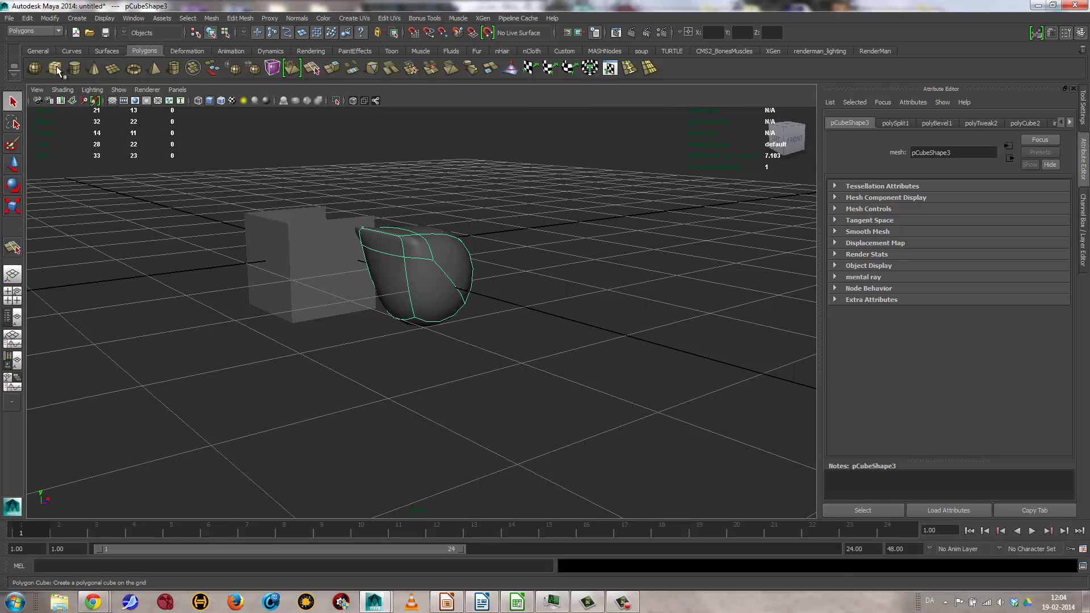
pyautogui.click(359, 253)
pyautogui.press('w')
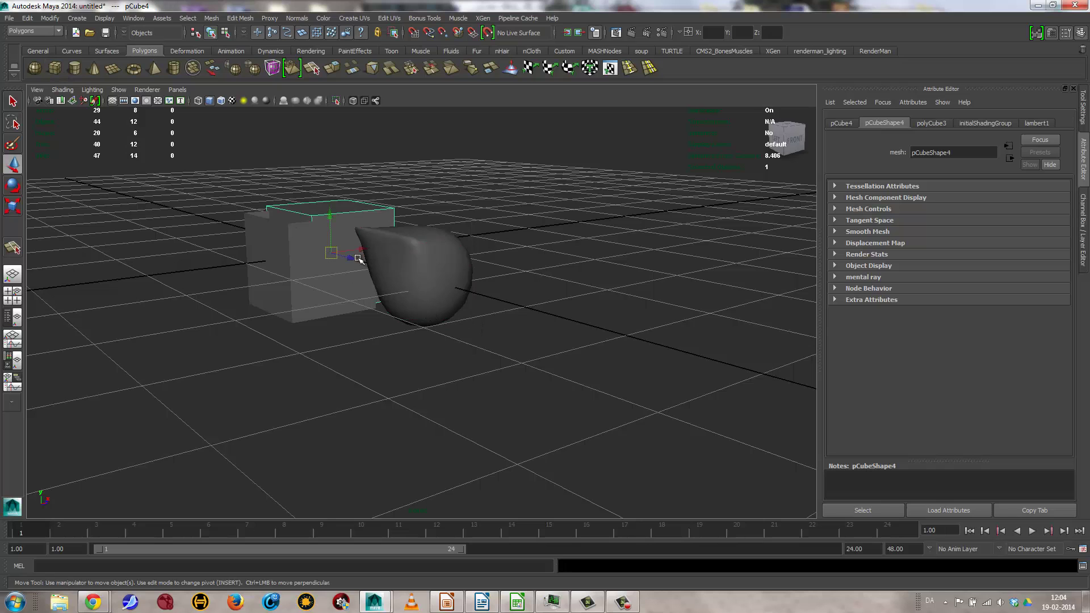
pyautogui.moveTo(359, 259); pyautogui.dragTo(612, 364)
pyautogui.press('3')
# Crease the upper front edge of the smooth-previewed cube to a value of about 10 with the Crease Tool.
pyautogui.moveTo(628, 322); pyautogui.dragTo(629, 295, button='right')
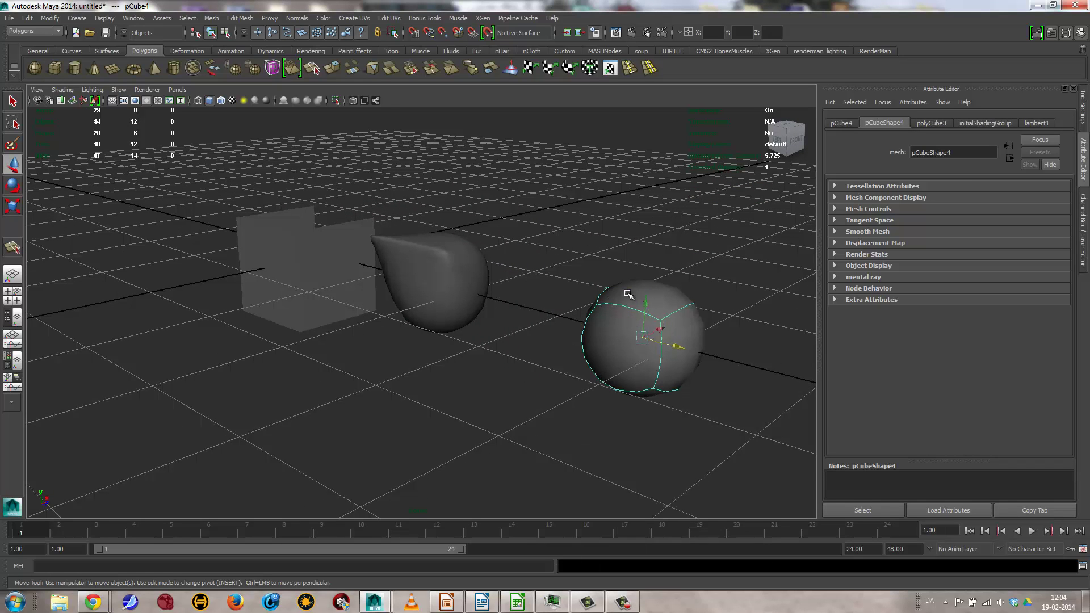
pyautogui.click(628, 307)
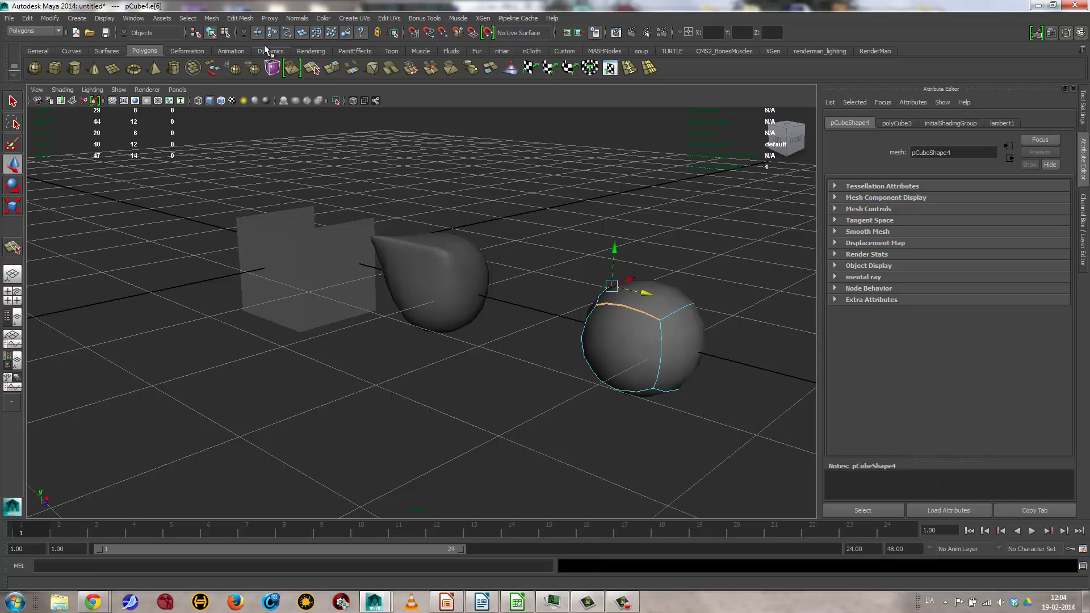
pyautogui.click(230, 20)
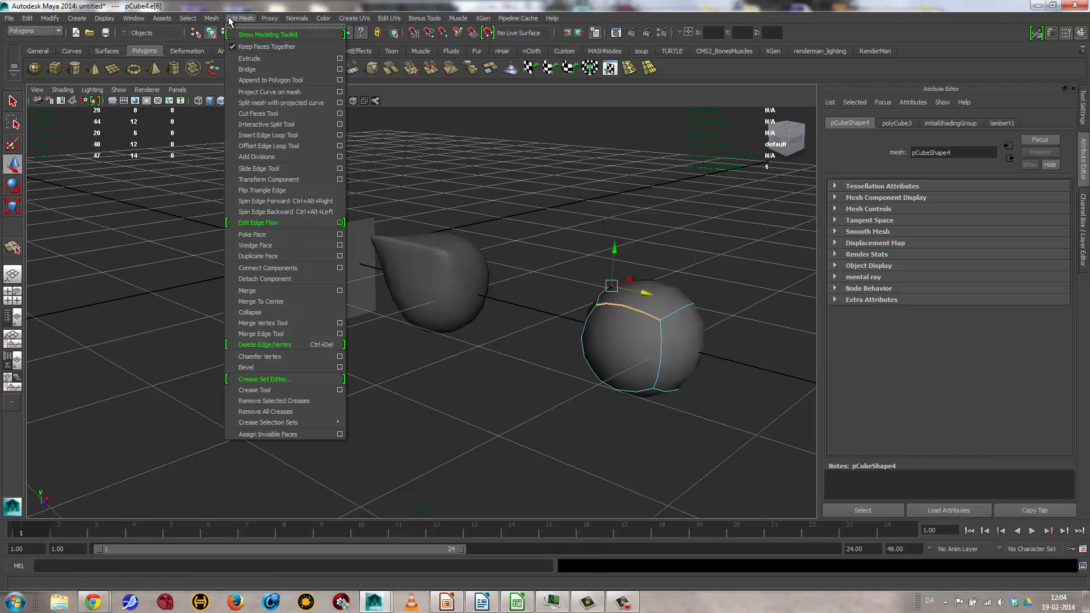
pyautogui.click(263, 391)
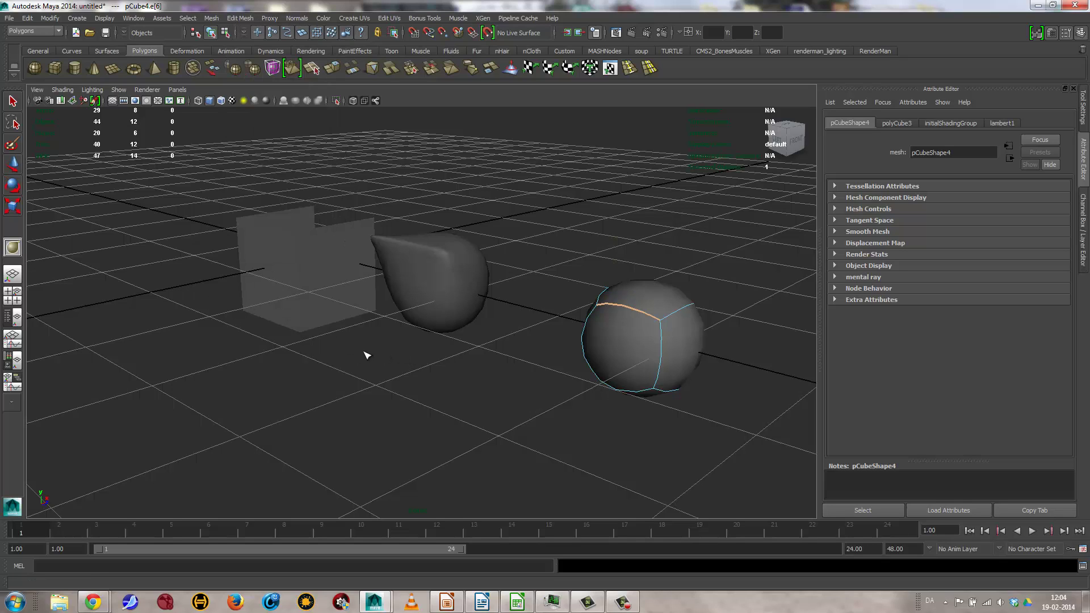
pyautogui.moveTo(367, 355); pyautogui.dragTo(463, 355, button='middle')
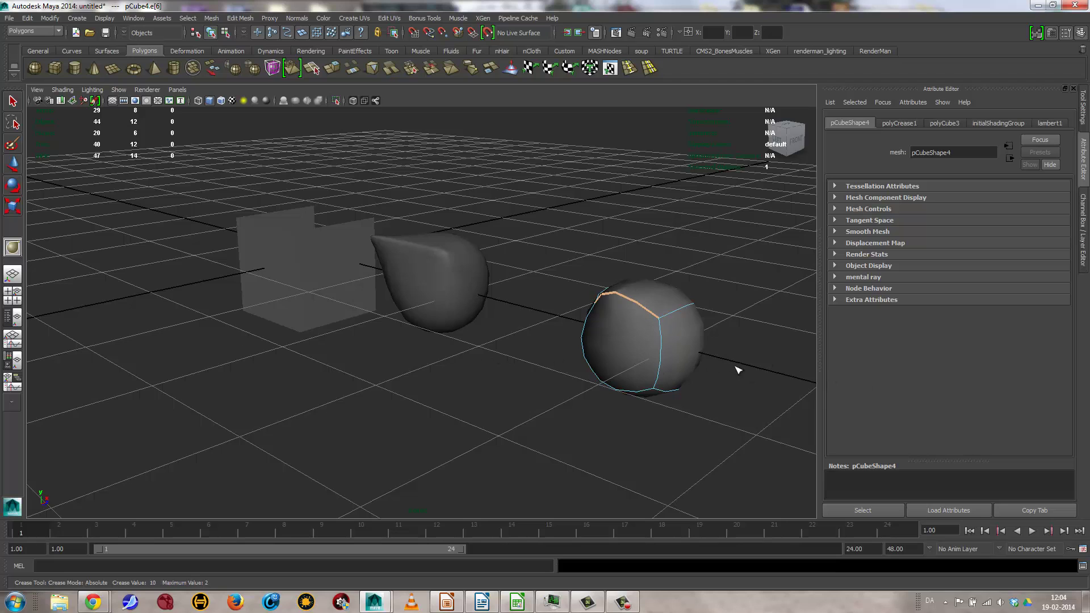
pyautogui.keyDown('alt'); pyautogui.moveTo(732, 370); pyautogui.dragTo(674, 352); pyautogui.keyUp('alt')
pyautogui.keyDown('alt'); pyautogui.moveTo(391, 303); pyautogui.dragTo(608, 263); pyautogui.keyUp('alt')
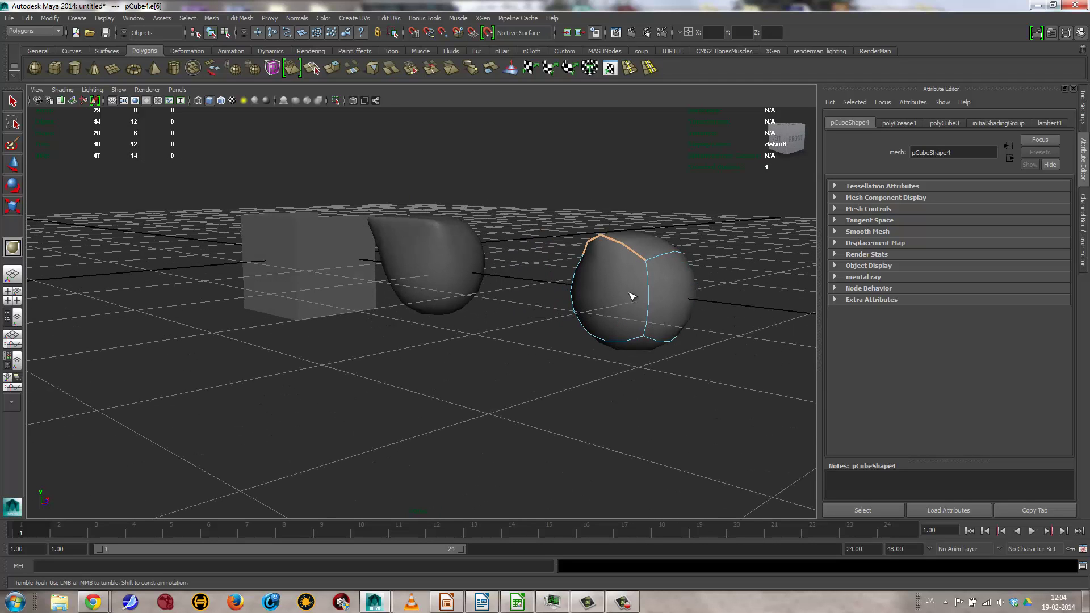
pyautogui.keyDown('alt'); pyautogui.moveTo(617, 302); pyautogui.dragTo(582, 332, button='middle'); pyautogui.keyUp('alt')
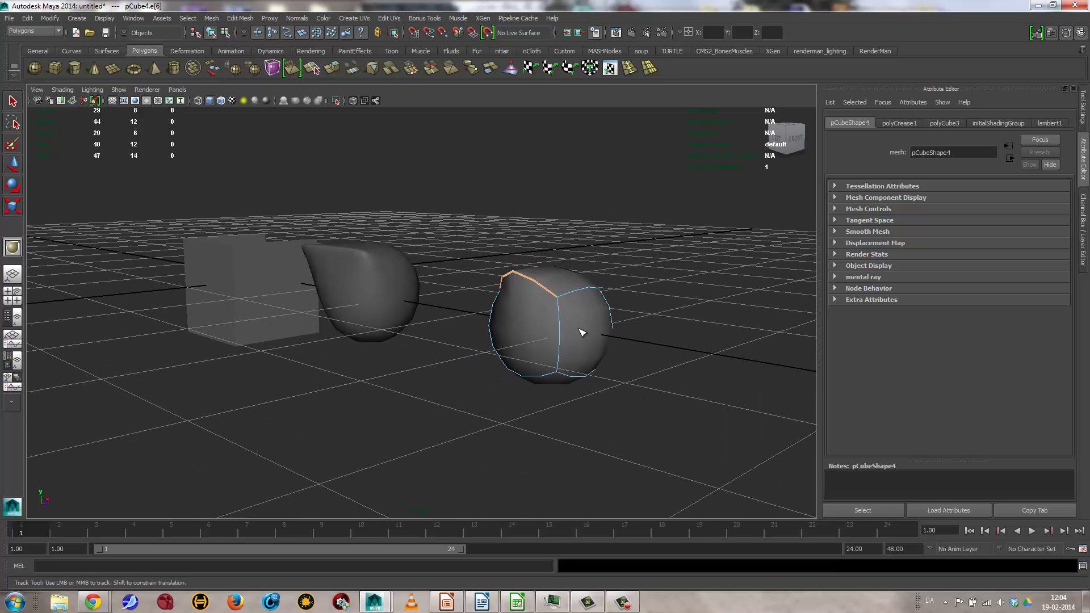
# Lower and raise the cube's smooth preview level several times, leaving it at the finer subdivision.
pyautogui.press('pagedown')
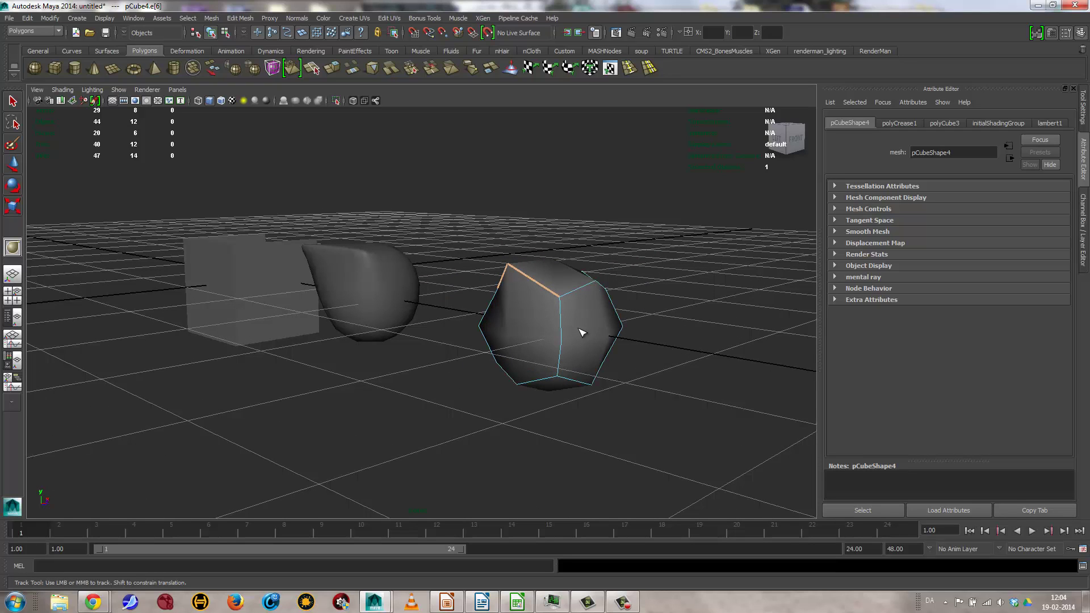
pyautogui.press('pageup')
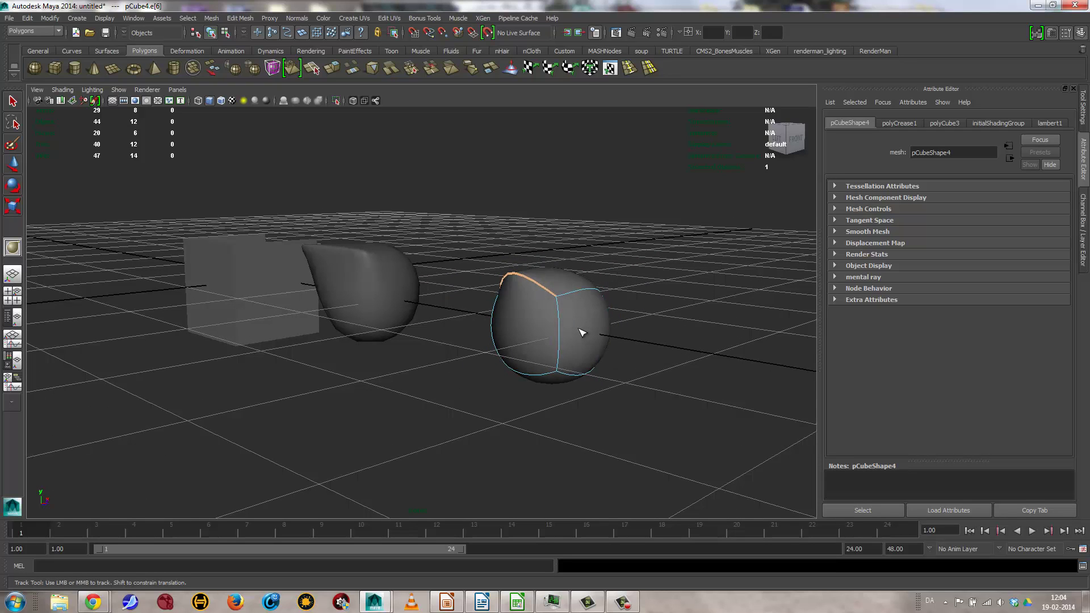
pyautogui.press('pagedown')
pyautogui.press('pagedown')
pyautogui.press('pageup')
pyautogui.press('pageup')
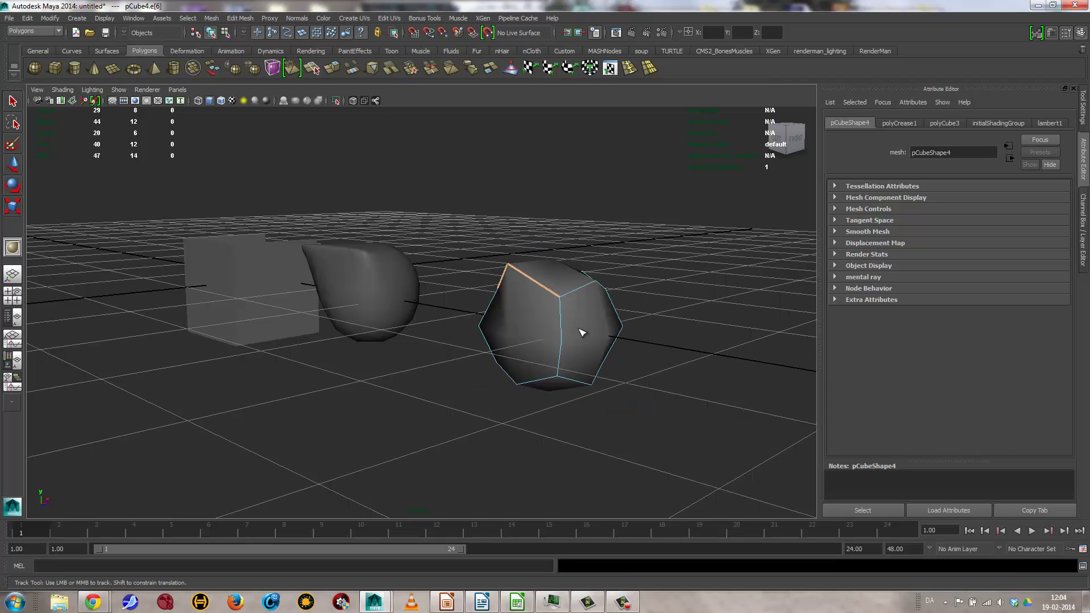
pyautogui.press('pageup')
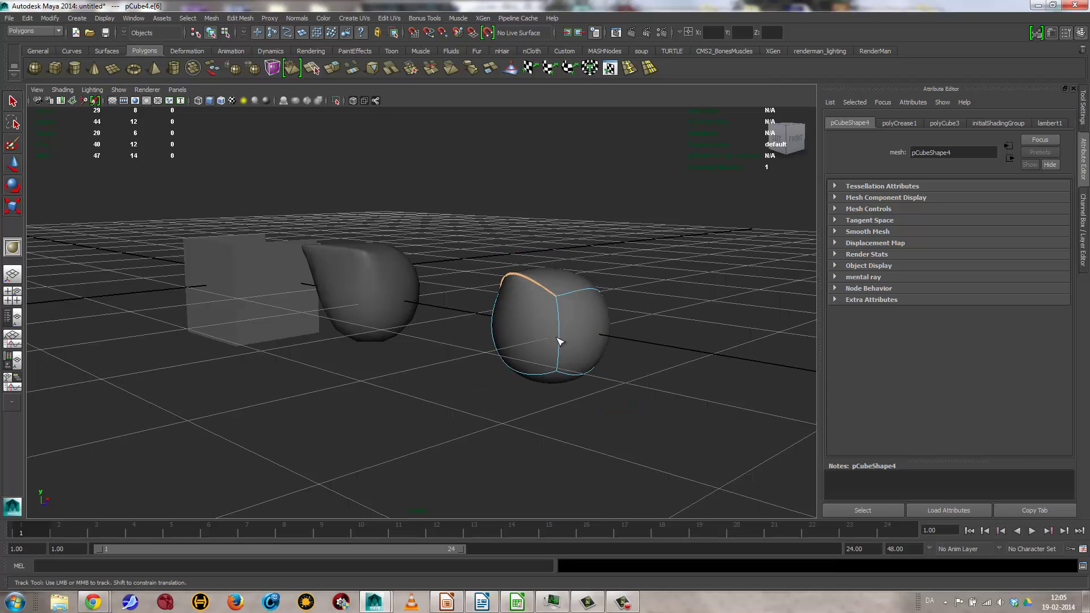
# Crease the adjacent top edge that meets the creased edge at the corner to about 2.01, and deselect it.
pyautogui.keyDown('alt'); pyautogui.moveTo(483, 310); pyautogui.dragTo(548, 326); pyautogui.keyUp('alt')
pyautogui.keyDown('alt'); pyautogui.moveTo(561, 327); pyautogui.dragTo(377, 312, button='middle'); pyautogui.keyUp('alt')
pyautogui.keyDown('alt'); pyautogui.moveTo(377, 312); pyautogui.dragTo(555, 326, button='right'); pyautogui.keyUp('alt')
pyautogui.keyDown('alt'); pyautogui.moveTo(545, 325); pyautogui.dragTo(509, 336); pyautogui.keyUp('alt')
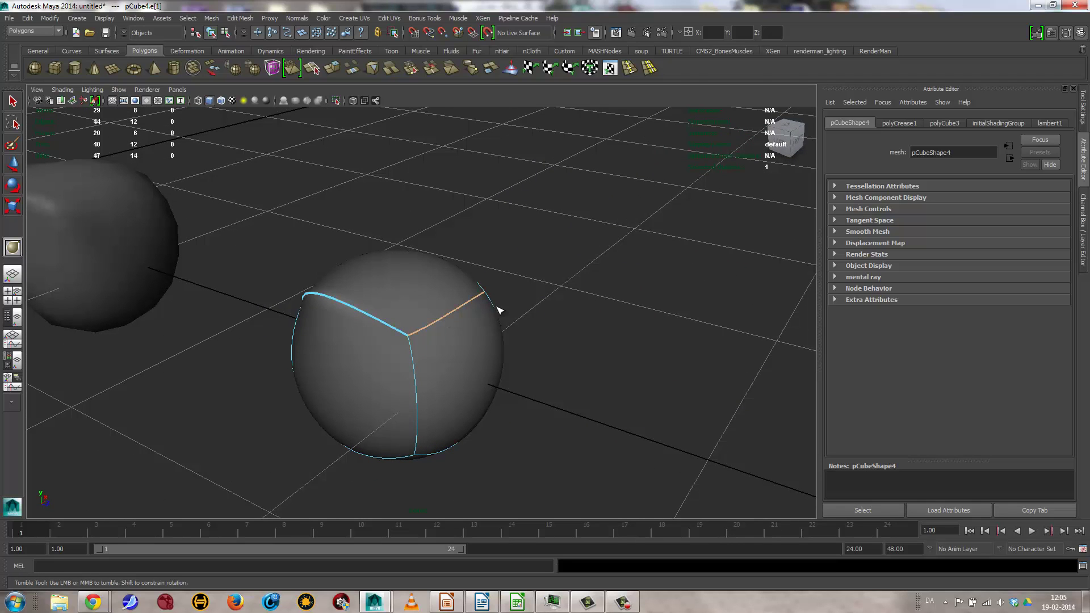
pyautogui.moveTo(427, 201); pyautogui.dragTo(672, 214, button='middle')
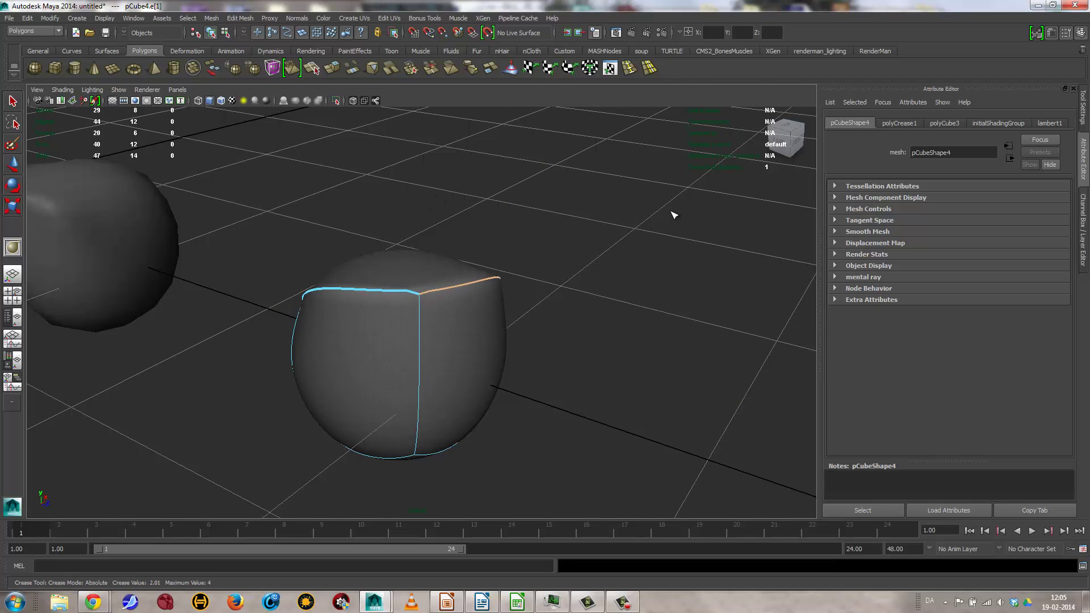
pyautogui.click(679, 356)
# Crease the vertical edge running down from the corner shared by the two creased edges, and deselect it.
pyautogui.keyDown('alt'); pyautogui.moveTo(608, 329); pyautogui.dragTo(352, 232); pyautogui.keyUp('alt')
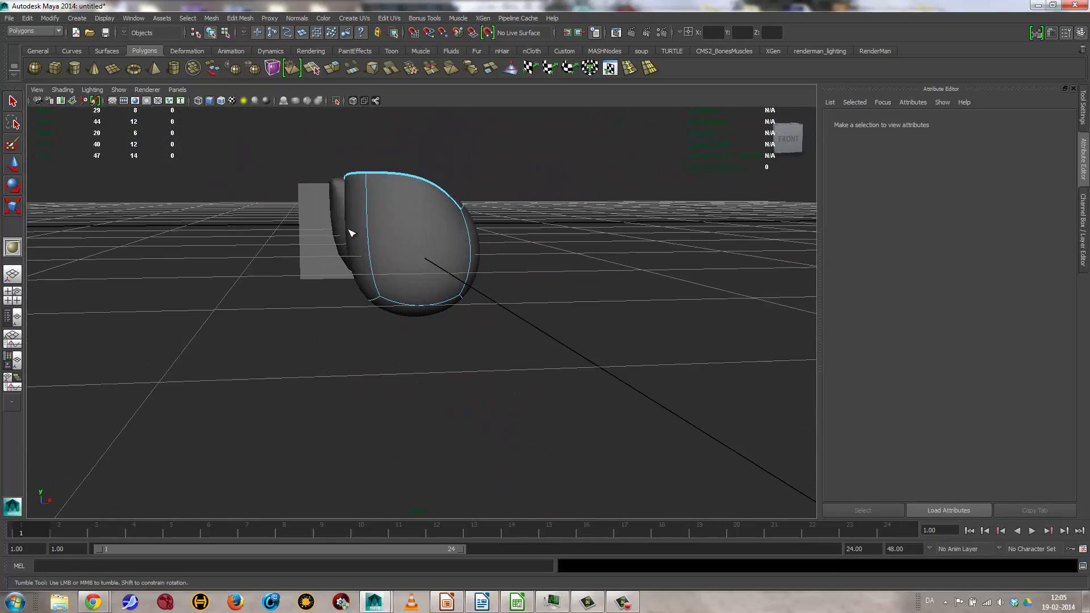
pyautogui.click(372, 229)
pyautogui.moveTo(326, 339); pyautogui.dragTo(614, 354, button='middle')
pyautogui.keyDown('alt'); pyautogui.moveTo(677, 335); pyautogui.dragTo(585, 264); pyautogui.keyUp('alt')
pyautogui.click(584, 265)
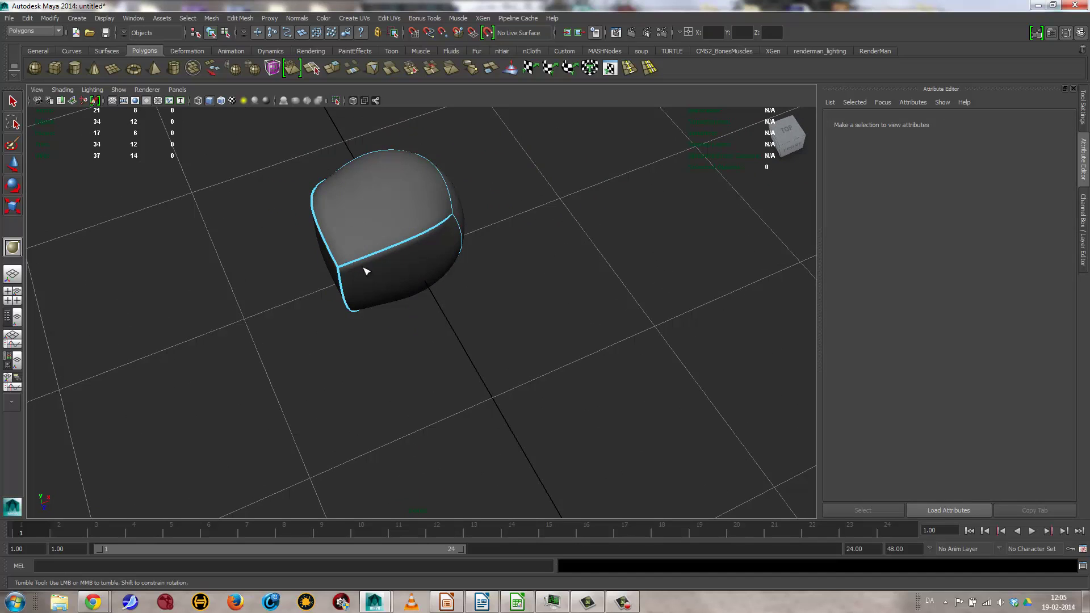
# Return to object selection, apply Smooth to the creased cube's mesh and deselect it.
pyautogui.press('q')
pyautogui.moveTo(373, 285); pyautogui.dragTo(402, 275, button='right')
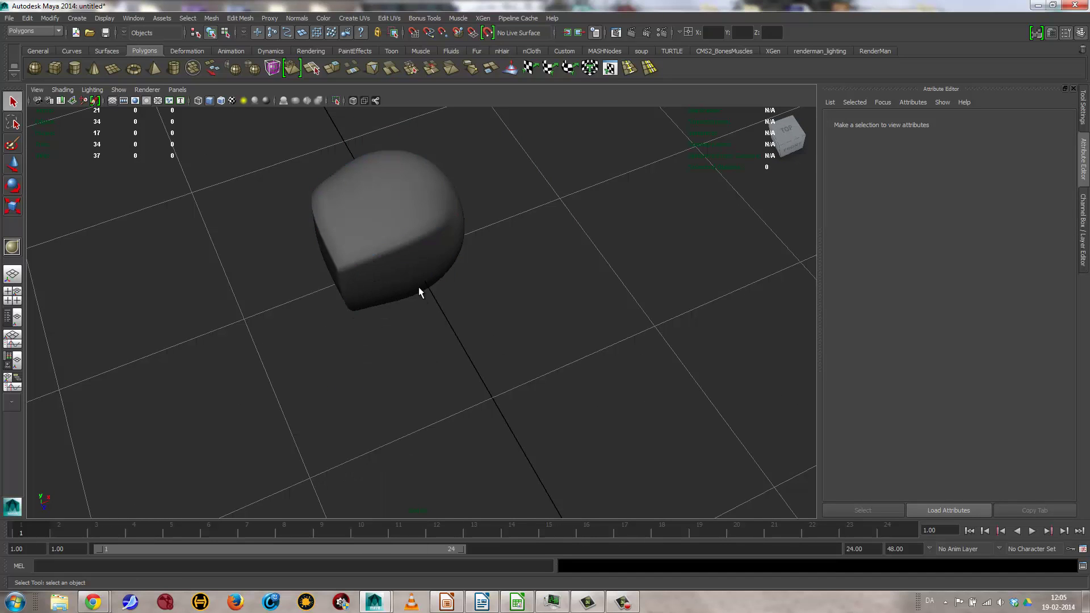
pyautogui.keyDown('alt'); pyautogui.moveTo(417, 288); pyautogui.dragTo(397, 244); pyautogui.keyUp('alt')
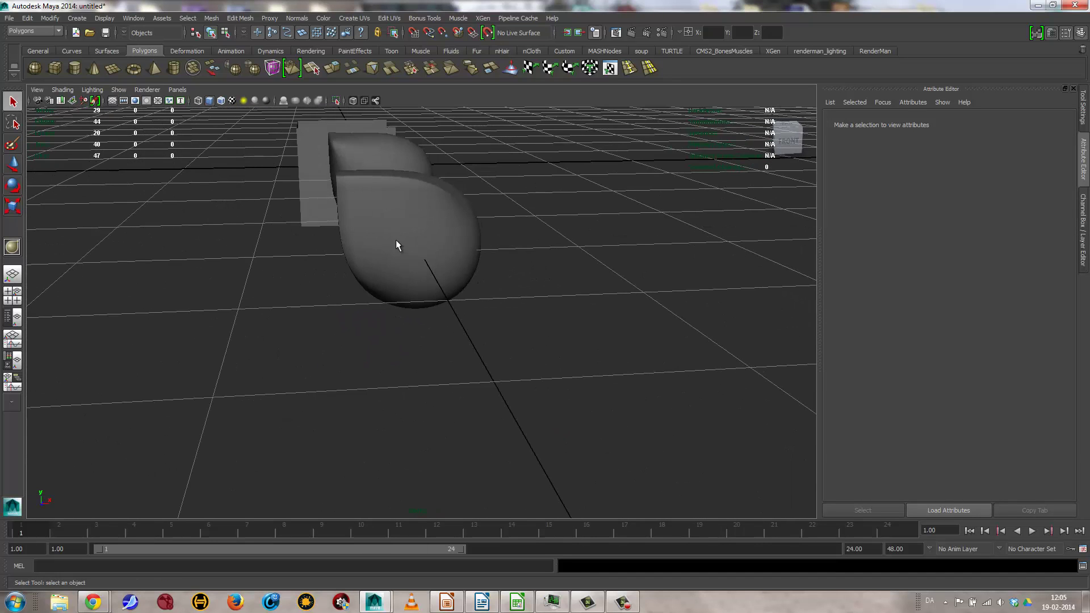
pyautogui.click(397, 243)
pyautogui.keyDown('alt'); pyautogui.moveTo(504, 248); pyautogui.dragTo(443, 216); pyautogui.keyUp('alt')
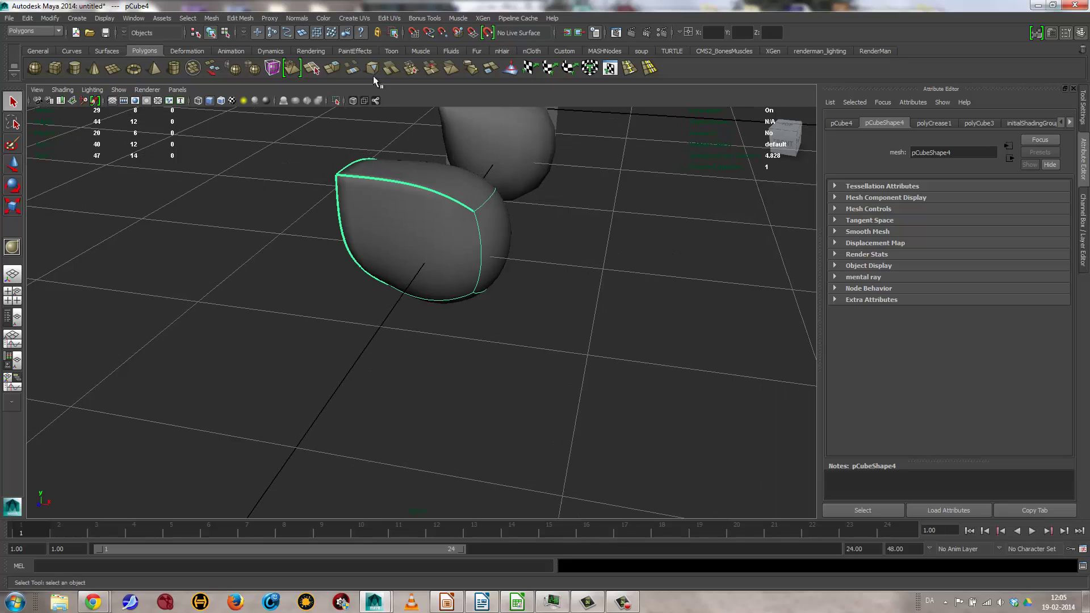
pyautogui.click(255, 69)
pyautogui.keyDown('alt'); pyautogui.moveTo(417, 308); pyautogui.dragTo(485, 171); pyautogui.keyUp('alt')
pyautogui.click(566, 327)
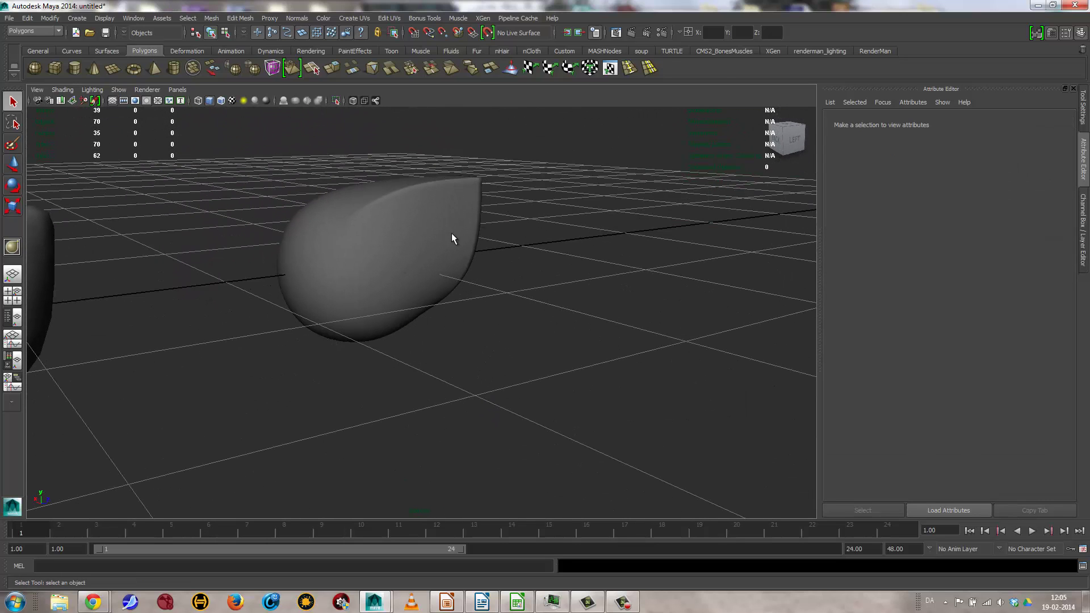
# Select the vertices at the smoothed cube's creased corner and nudge them slightly with the Move Tool.
pyautogui.keyDown('alt'); pyautogui.moveTo(460, 220); pyautogui.dragTo(335, 266); pyautogui.keyUp('alt')
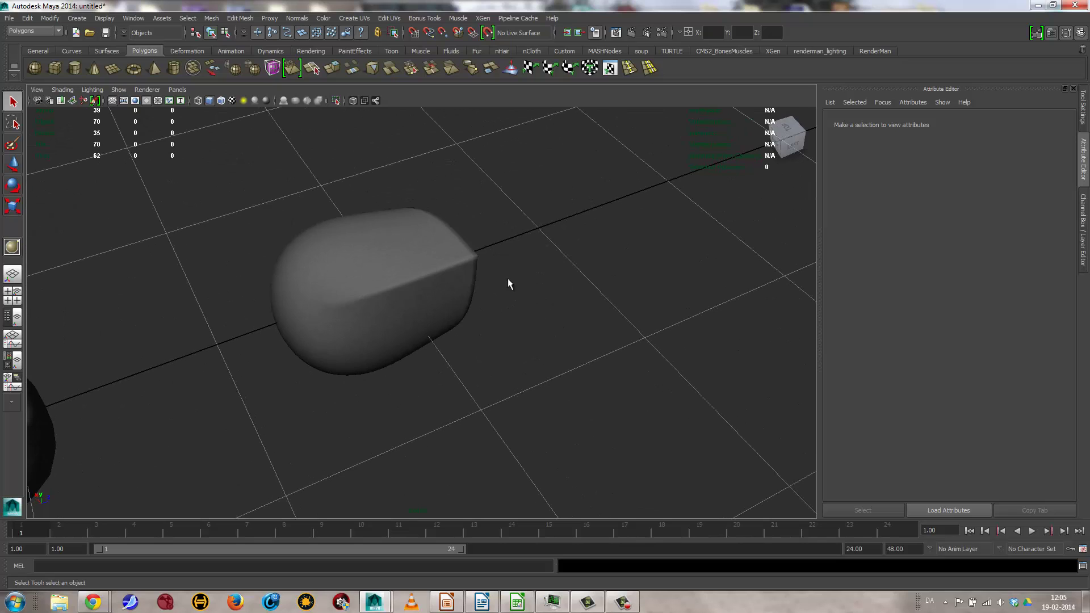
pyautogui.keyDown('alt'); pyautogui.moveTo(508, 284); pyautogui.dragTo(336, 390); pyautogui.keyUp('alt')
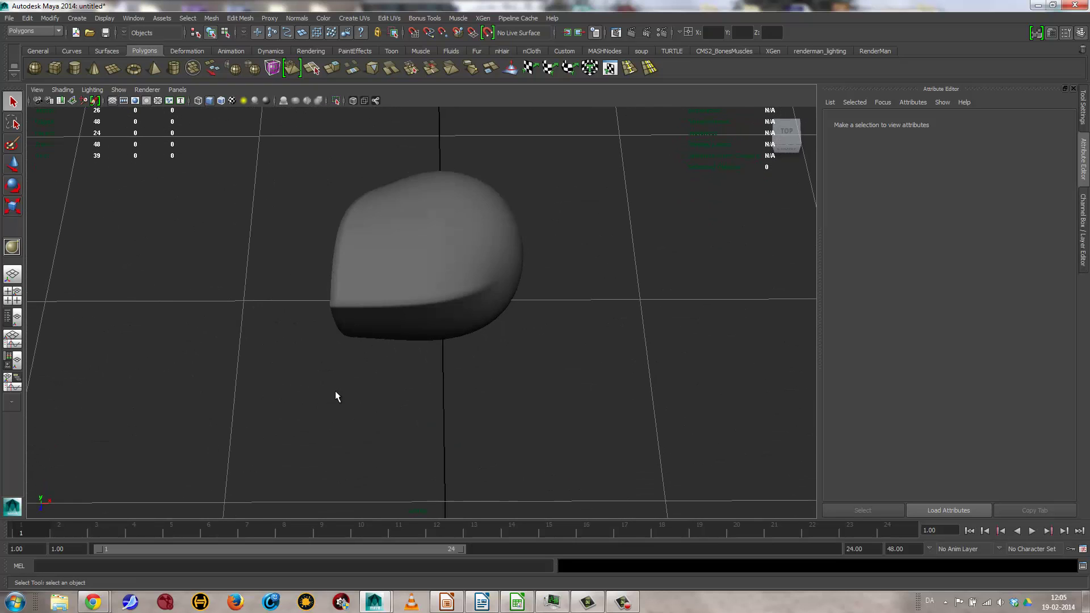
pyautogui.keyDown('alt'); pyautogui.moveTo(335, 396); pyautogui.dragTo(102, 292, button='right'); pyautogui.keyUp('alt')
pyautogui.keyDown('alt'); pyautogui.moveTo(460, 308); pyautogui.dragTo(417, 323); pyautogui.keyUp('alt')
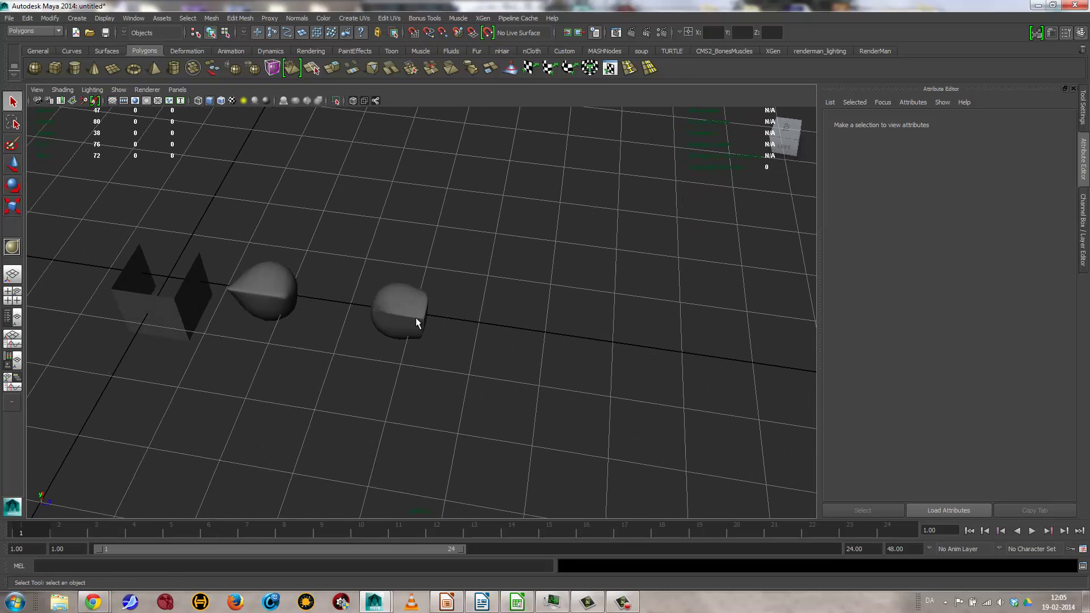
pyautogui.click(417, 322)
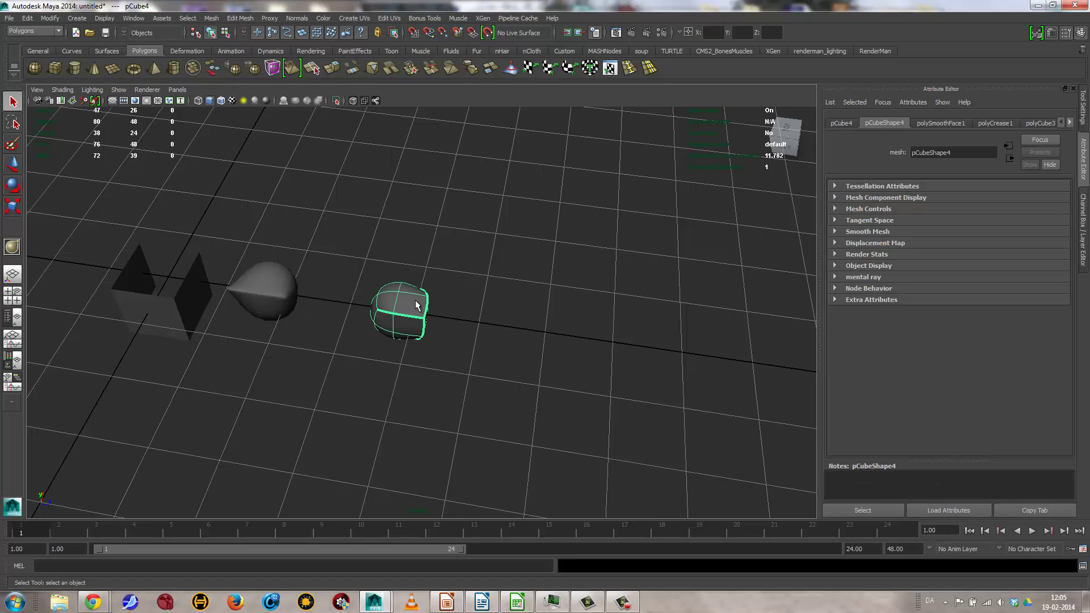
pyautogui.moveTo(416, 306); pyautogui.dragTo(379, 298, button='right')
pyautogui.click(427, 321)
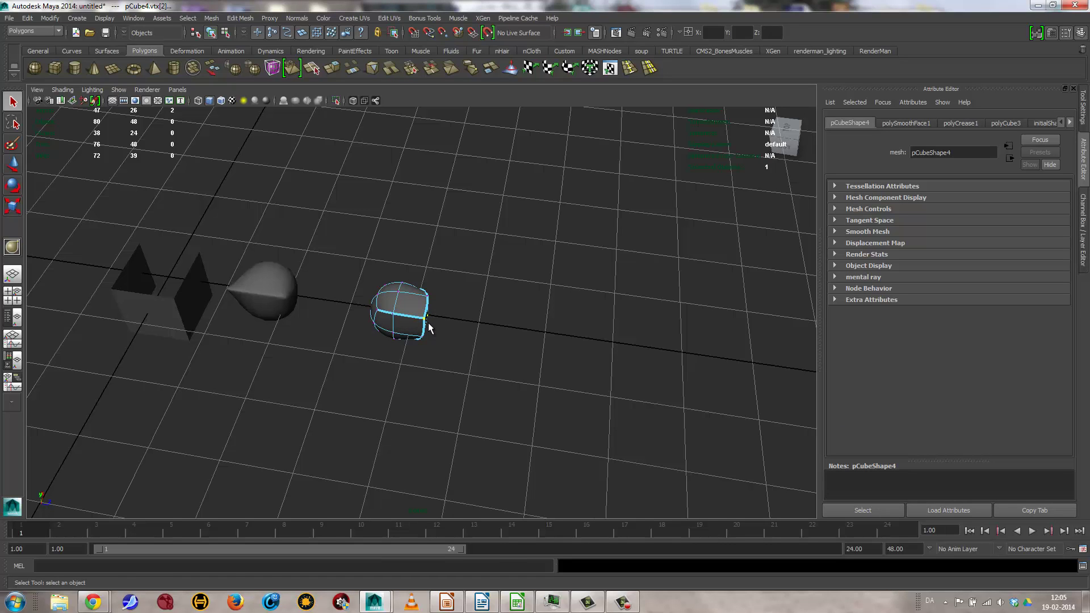
pyautogui.press('w')
pyautogui.moveTo(427, 322)
pyautogui.mouseDown()
pyautogui.moveTo(394, 347)
pyautogui.moveTo(423, 316)
pyautogui.moveTo(418, 325)
pyautogui.mouseUp()
pyautogui.keyDown('alt'); pyautogui.moveTo(346, 344); pyautogui.dragTo(396, 341); pyautogui.keyUp('alt')
pyautogui.keyDown('alt'); pyautogui.moveTo(396, 341); pyautogui.dragTo(783, 406, button='right'); pyautogui.keyUp('alt')
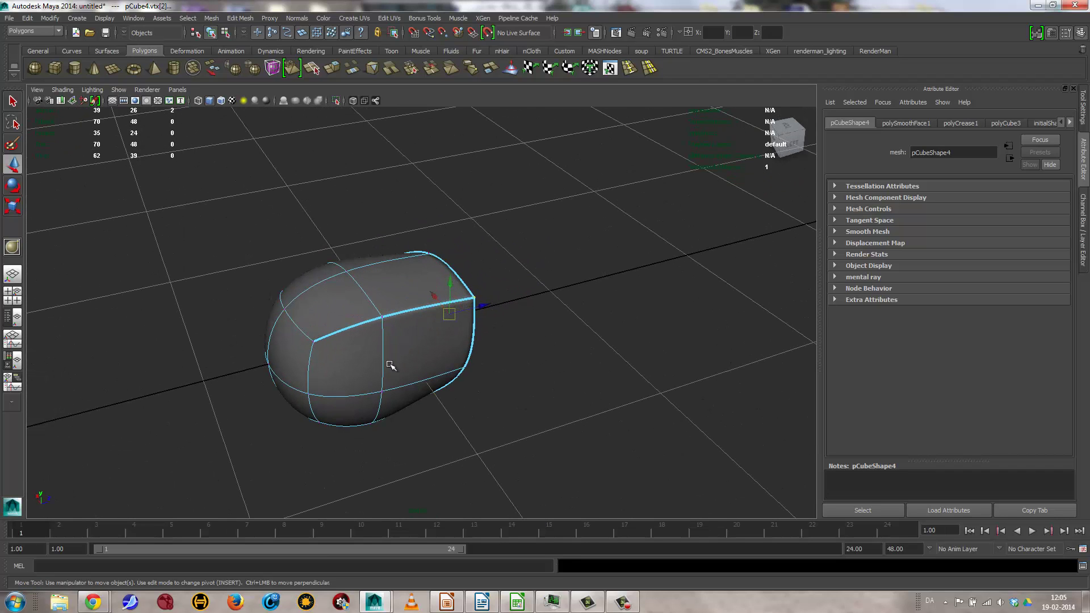
# Extrude the top face beside the creased corner upward by about 0.477.
pyautogui.click(398, 310)
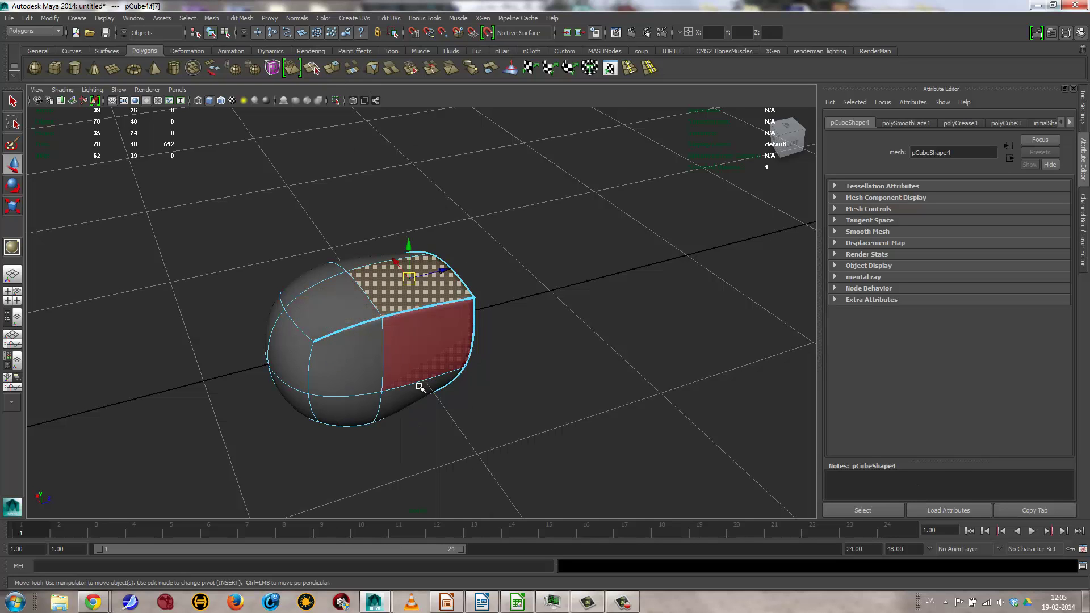
pyautogui.click(332, 68)
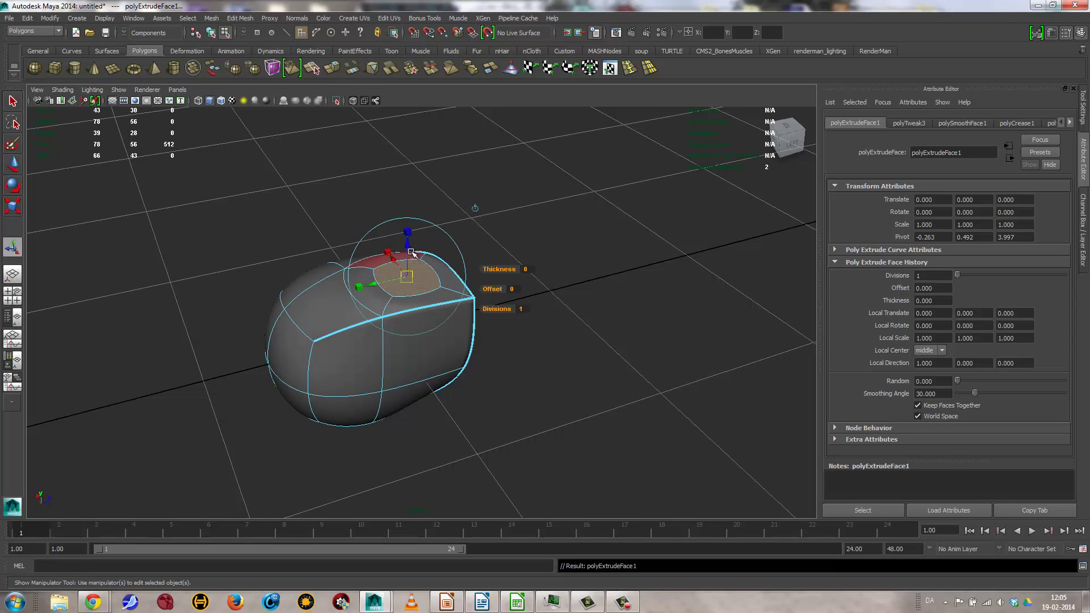
pyautogui.moveTo(409, 208); pyautogui.dragTo(408, 152)
pyautogui.keyDown('alt'); pyautogui.moveTo(447, 276); pyautogui.dragTo(409, 279); pyautogui.keyUp('alt')
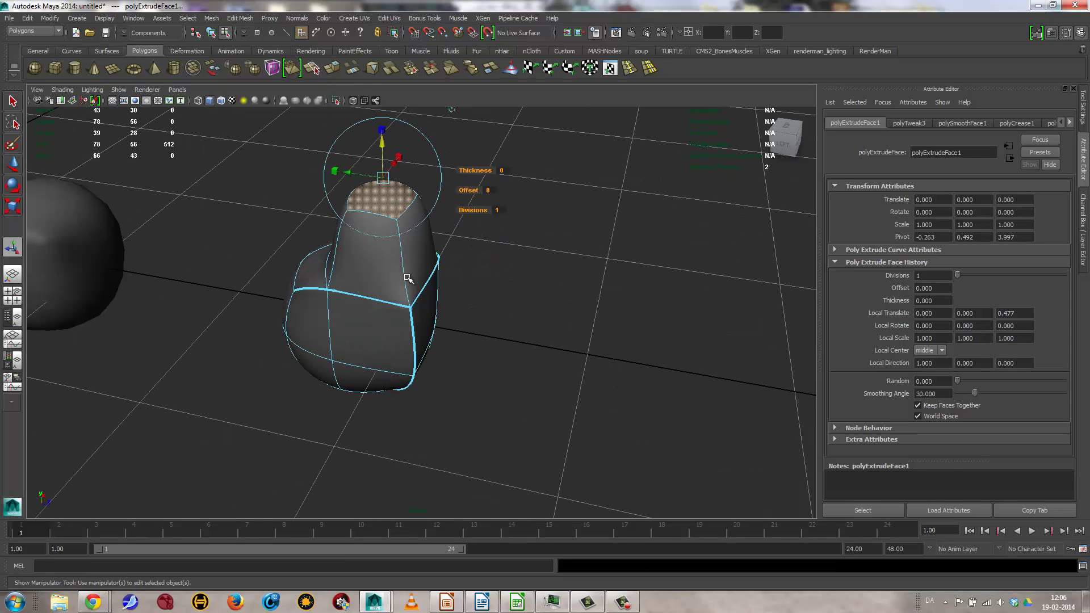
# Show the unsmoothed cage, shorten the upward extrusion slightly and return to the smooth preview.
pyautogui.press('1')
pyautogui.keyDown('alt'); pyautogui.moveTo(407, 321); pyautogui.dragTo(346, 284); pyautogui.keyUp('alt')
pyautogui.moveTo(408, 140); pyautogui.dragTo(410, 154)
pyautogui.press('3')
pyautogui.keyDown('alt'); pyautogui.moveTo(445, 283); pyautogui.dragTo(386, 278); pyautogui.keyUp('alt')
# Extrude the side face of the raised block outward by about 0.447 and clear the selection.
pyautogui.click(431, 245)
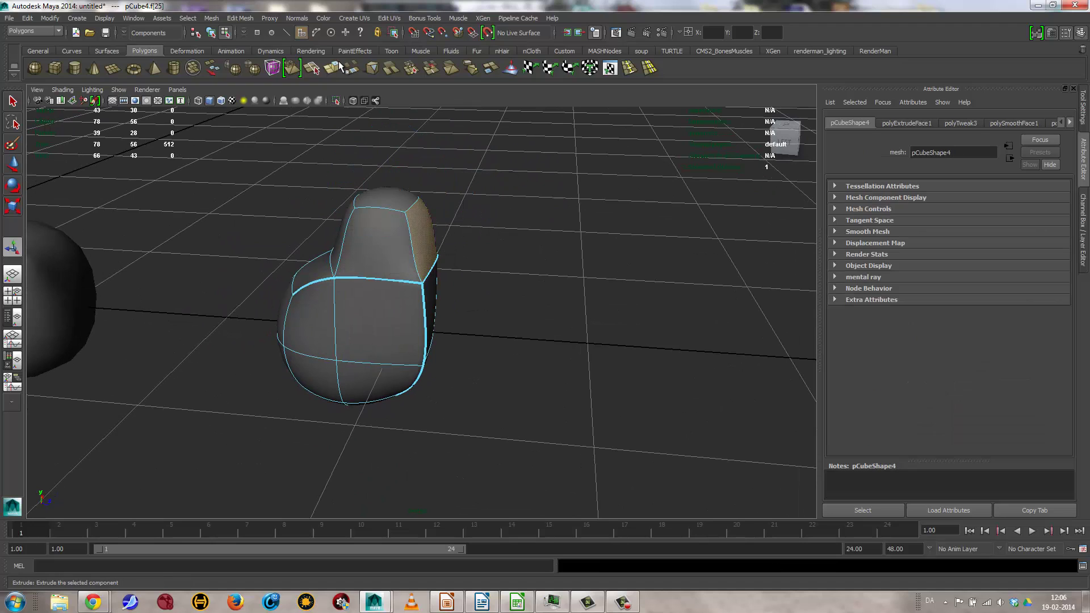
pyautogui.click(333, 68)
pyautogui.moveTo(469, 227); pyautogui.dragTo(514, 233)
pyautogui.keyDown('alt'); pyautogui.moveTo(511, 275); pyautogui.dragTo(511, 307); pyautogui.keyUp('alt')
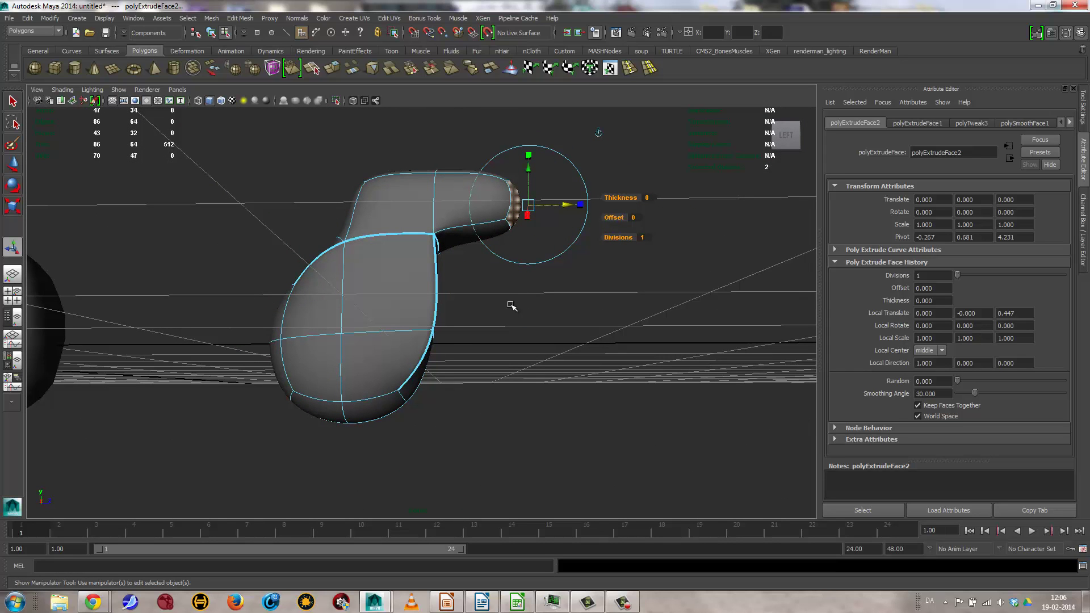
pyautogui.click(477, 357)
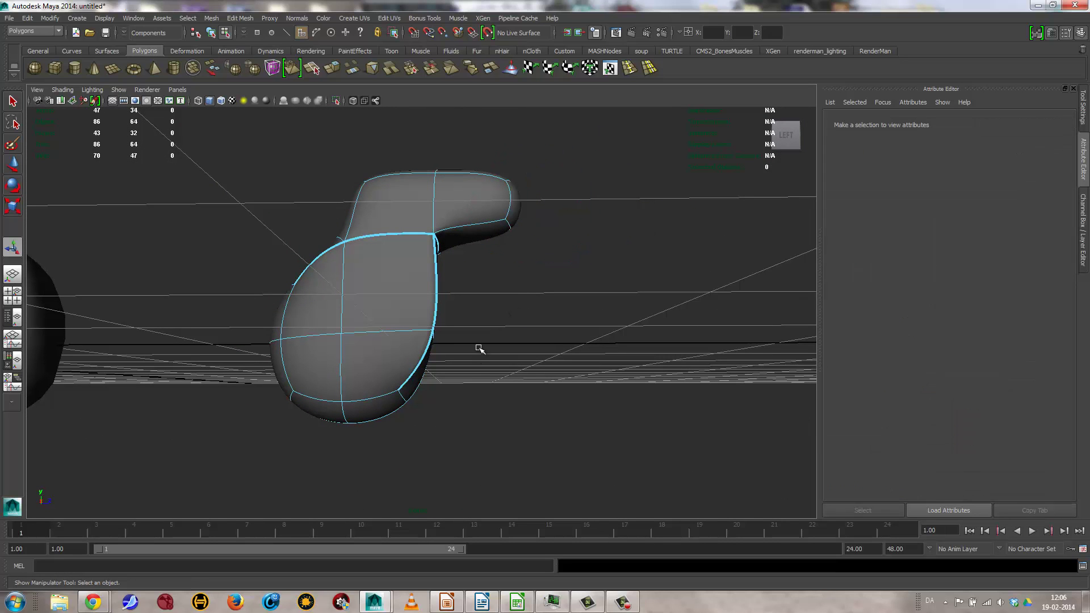
# Select the edge loop around the top of the extruded block and bevel it.
pyautogui.moveTo(401, 324); pyautogui.dragTo(426, 311, button='right')
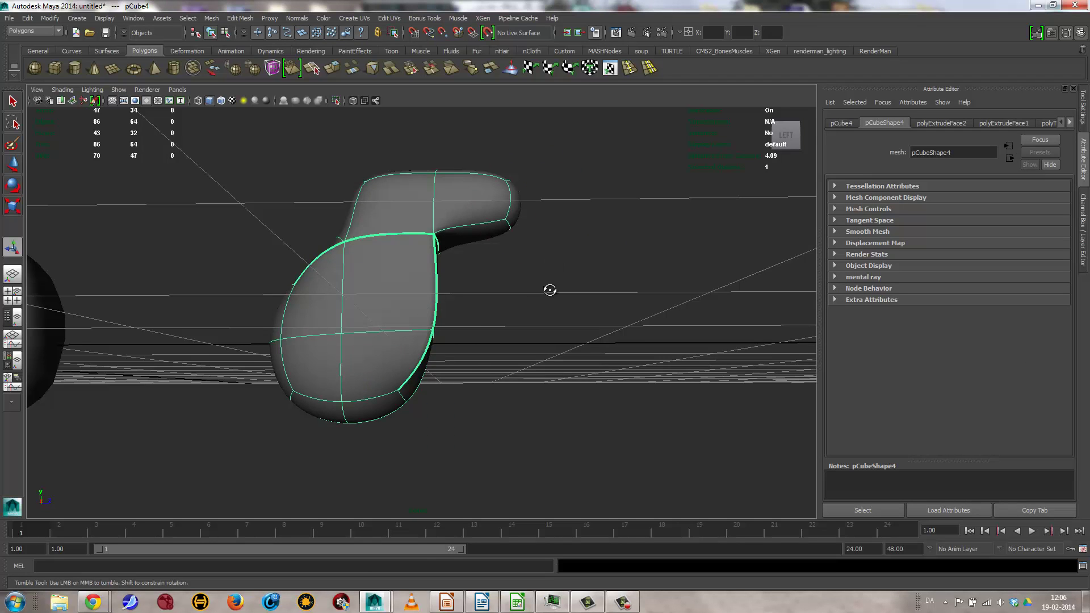
pyautogui.keyDown('alt'); pyautogui.moveTo(550, 290); pyautogui.dragTo(489, 316); pyautogui.keyUp('alt')
pyautogui.moveTo(374, 246); pyautogui.dragTo(382, 231, button='right')
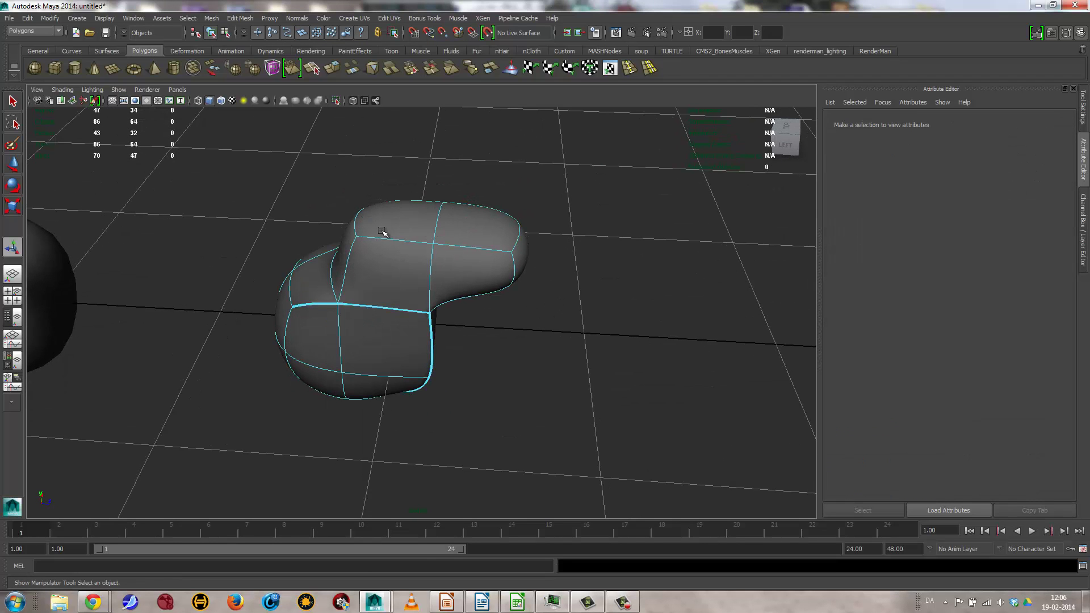
pyautogui.click(386, 239)
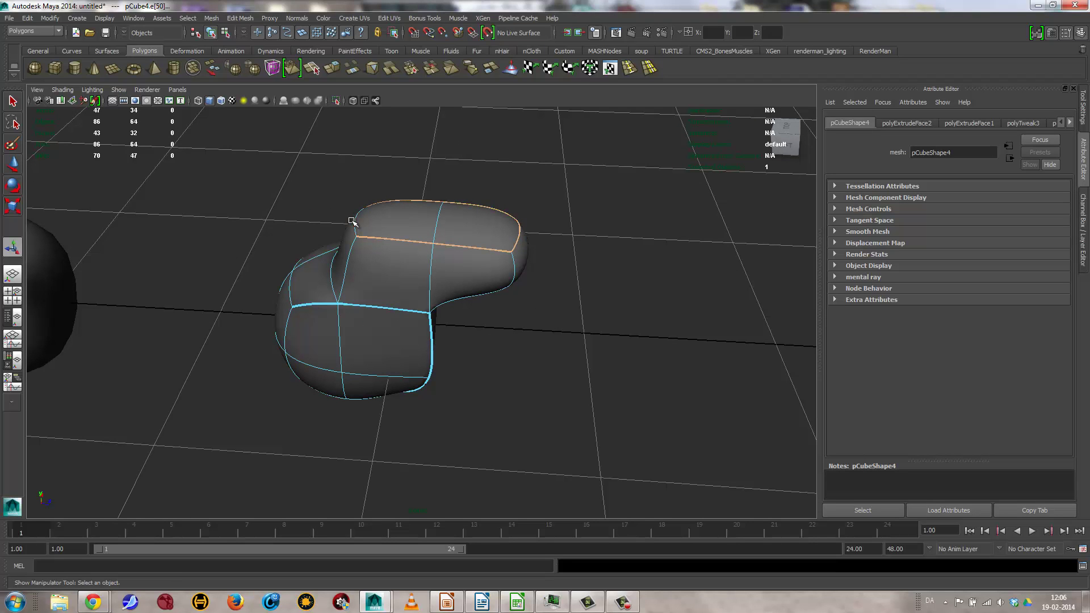
pyautogui.moveTo(433, 248)
pyautogui.keyDown('alt'); pyautogui.mouseDown()
pyautogui.moveTo(533, 253)
pyautogui.moveTo(436, 250)
pyautogui.mouseUp(); pyautogui.keyUp('alt')
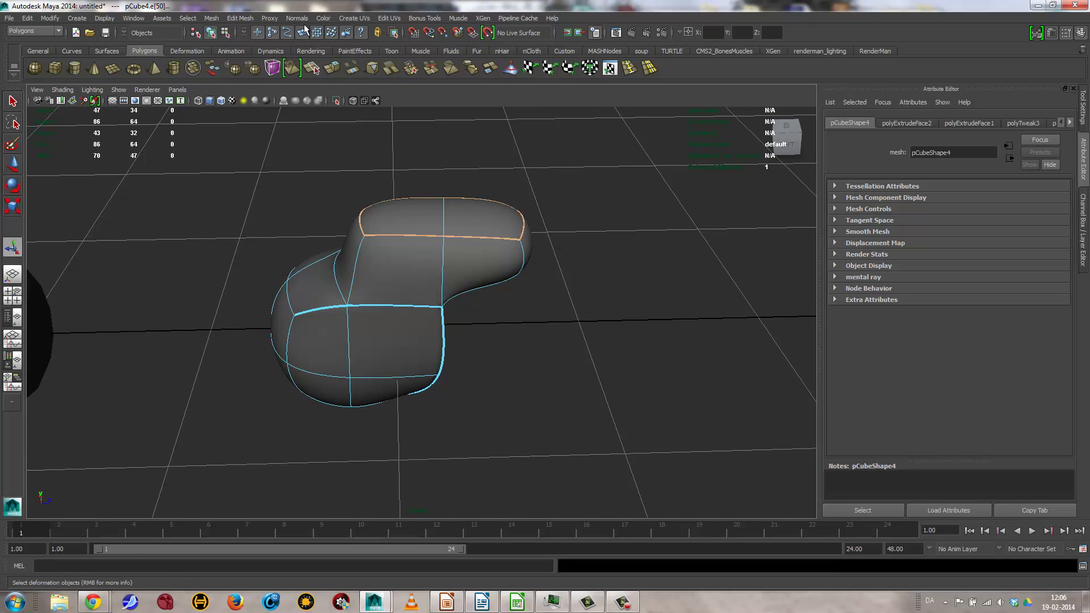
pyautogui.click(253, 19)
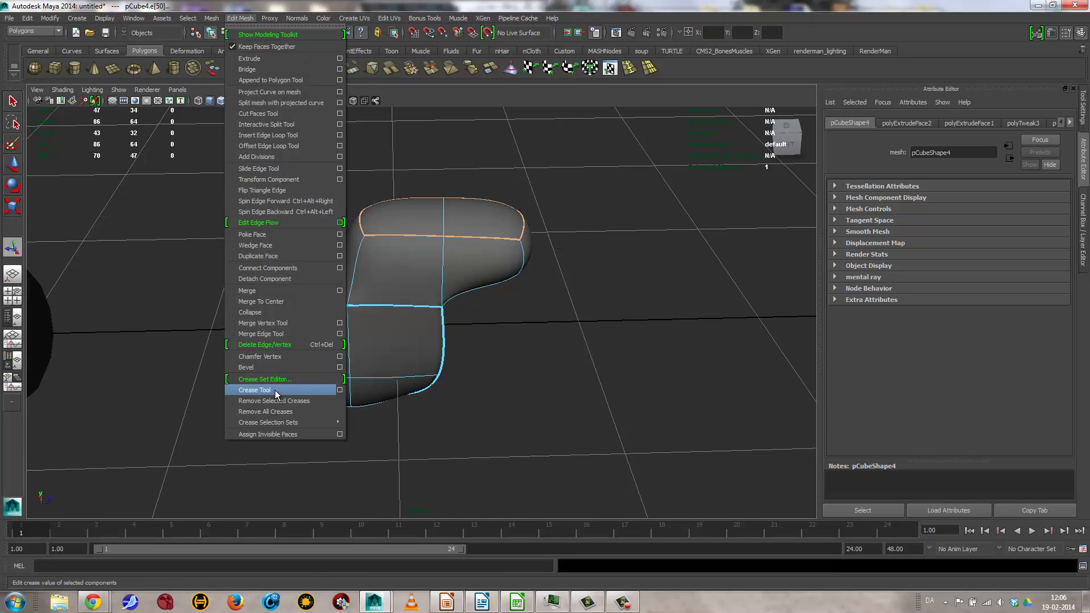
pyautogui.click(267, 367)
pyautogui.keyDown('alt'); pyautogui.moveTo(533, 368); pyautogui.dragTo(591, 296); pyautogui.keyUp('alt')
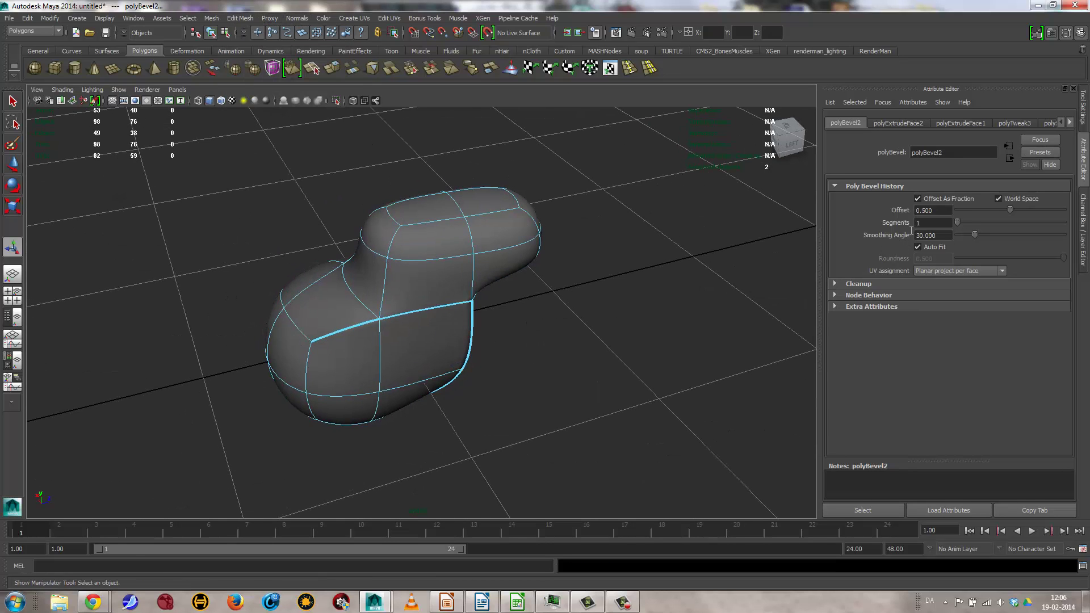
# Reduce the bevel's offset to about 0.03, checking the unsmoothed cage before returning to the smooth preview.
pyautogui.moveTo(1013, 210); pyautogui.dragTo(962, 210)
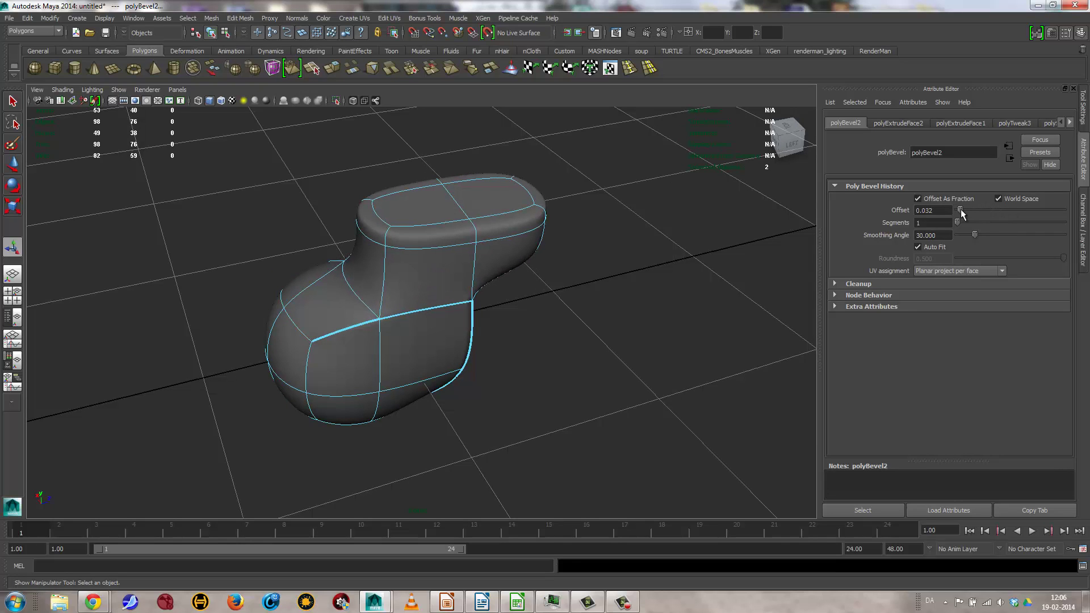
pyautogui.press('1')
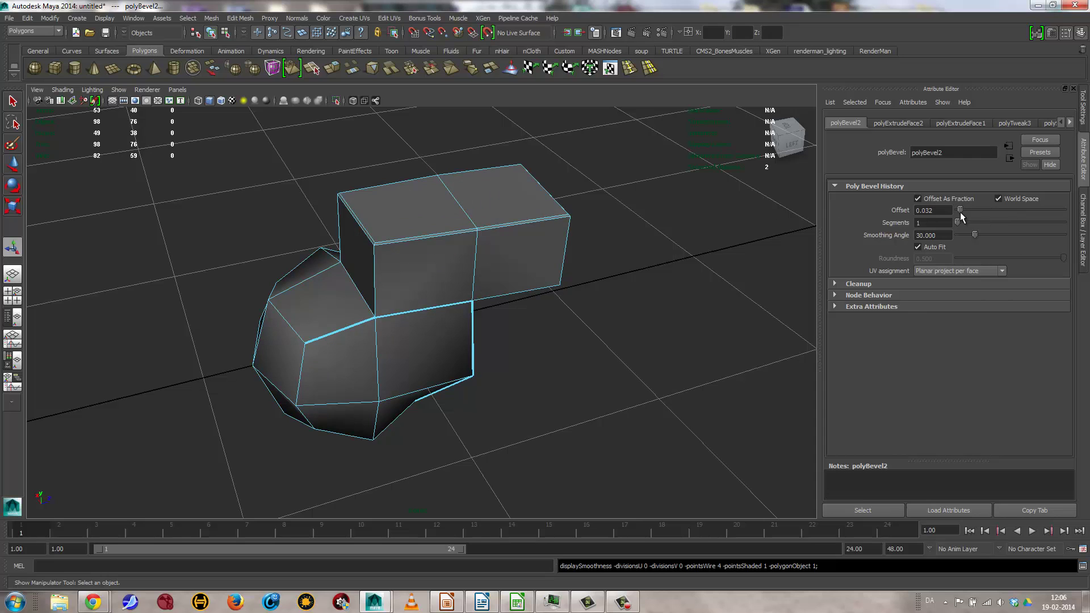
pyautogui.moveTo(961, 212); pyautogui.dragTo(959, 211)
pyautogui.press('3')
# Split the mesh lengthwise across the block's top face and down its back onto the body with the Interactive Split Tool.
pyautogui.keyDown('alt'); pyautogui.moveTo(492, 299); pyautogui.dragTo(652, 282); pyautogui.keyUp('alt')
pyautogui.click(653, 281)
pyautogui.rightClick(419, 280)
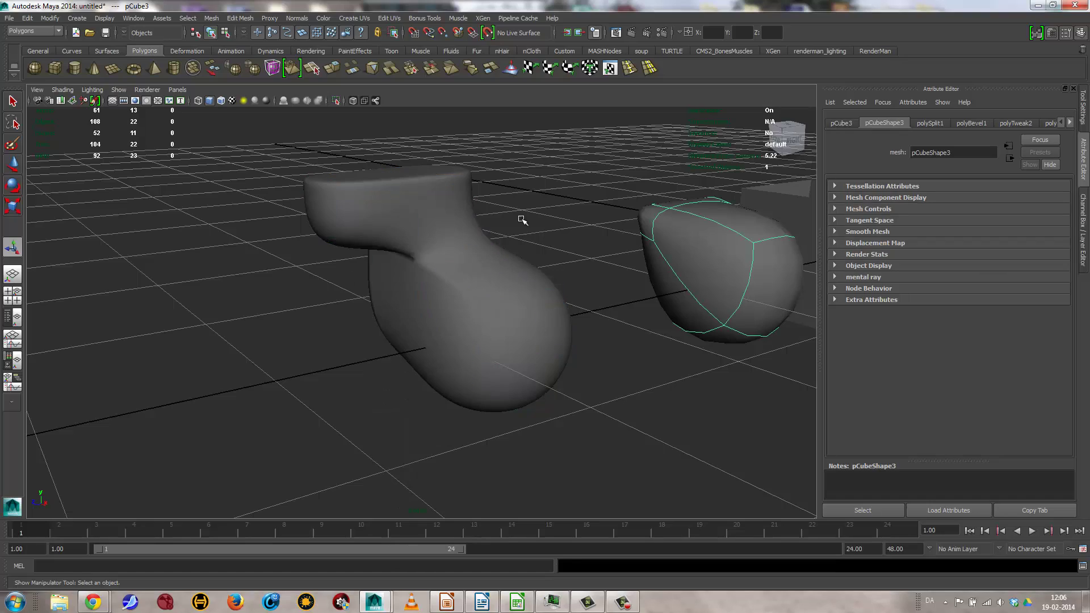
pyautogui.keyDown('alt'); pyautogui.moveTo(520, 220); pyautogui.dragTo(392, 401); pyautogui.keyUp('alt')
pyautogui.click(431, 321)
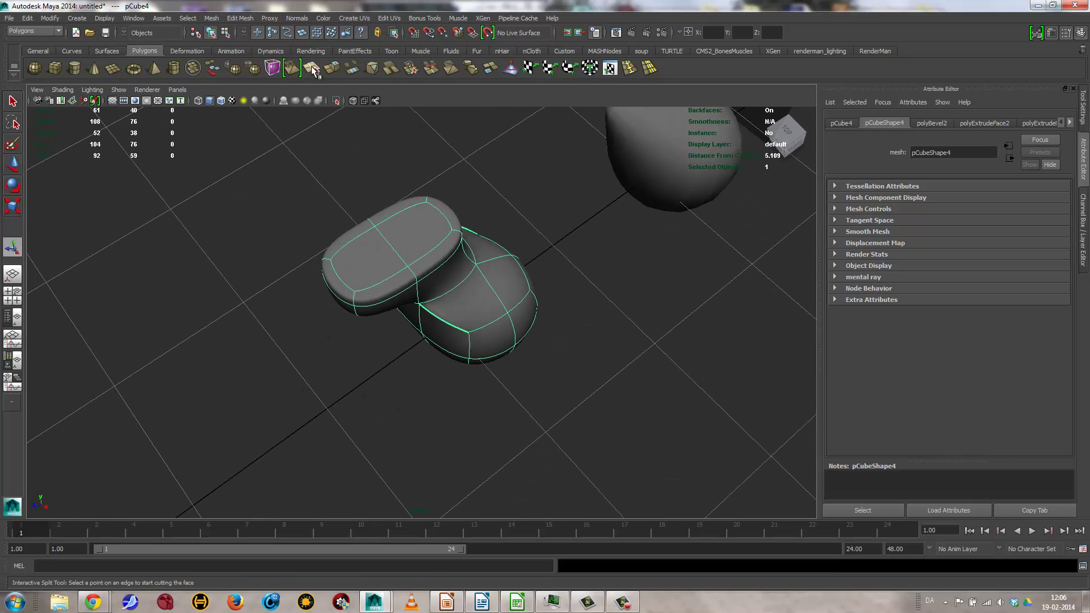
pyautogui.click(312, 69)
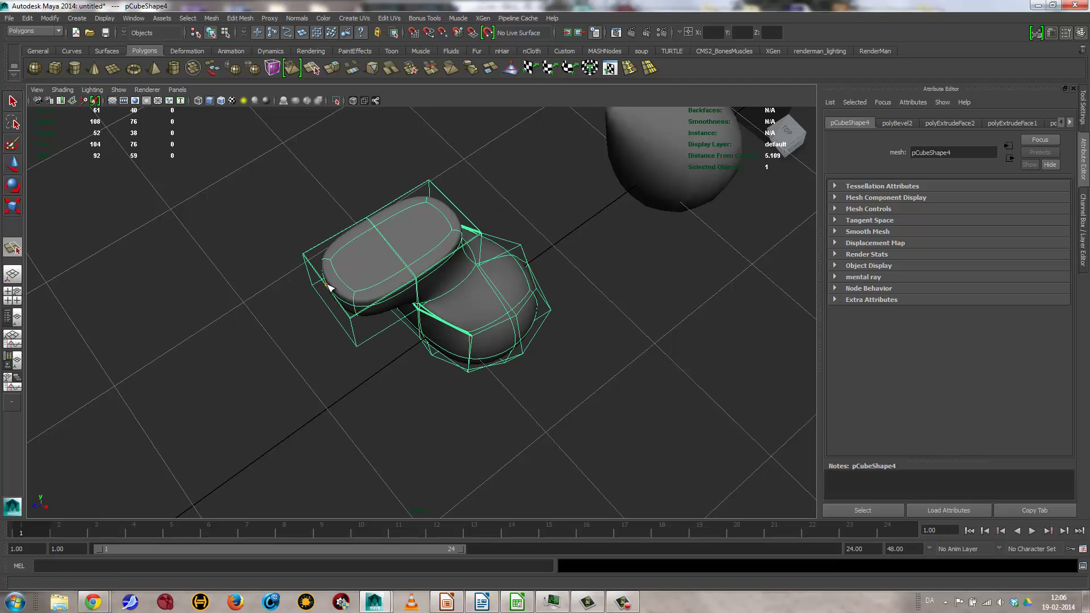
pyautogui.click(456, 209)
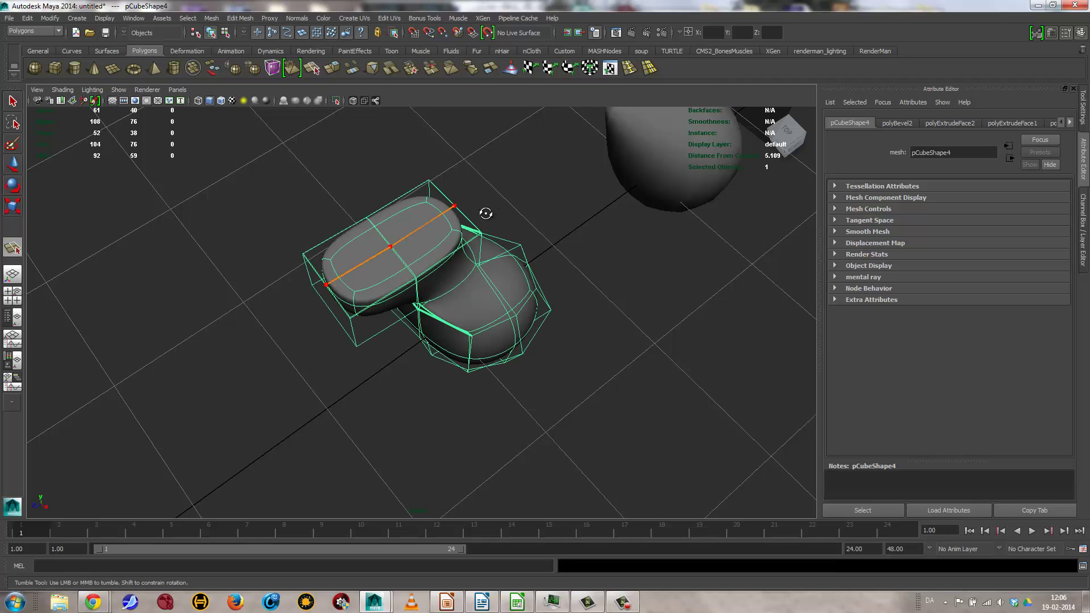
pyautogui.keyDown('alt'); pyautogui.moveTo(486, 214); pyautogui.dragTo(348, 202); pyautogui.keyUp('alt')
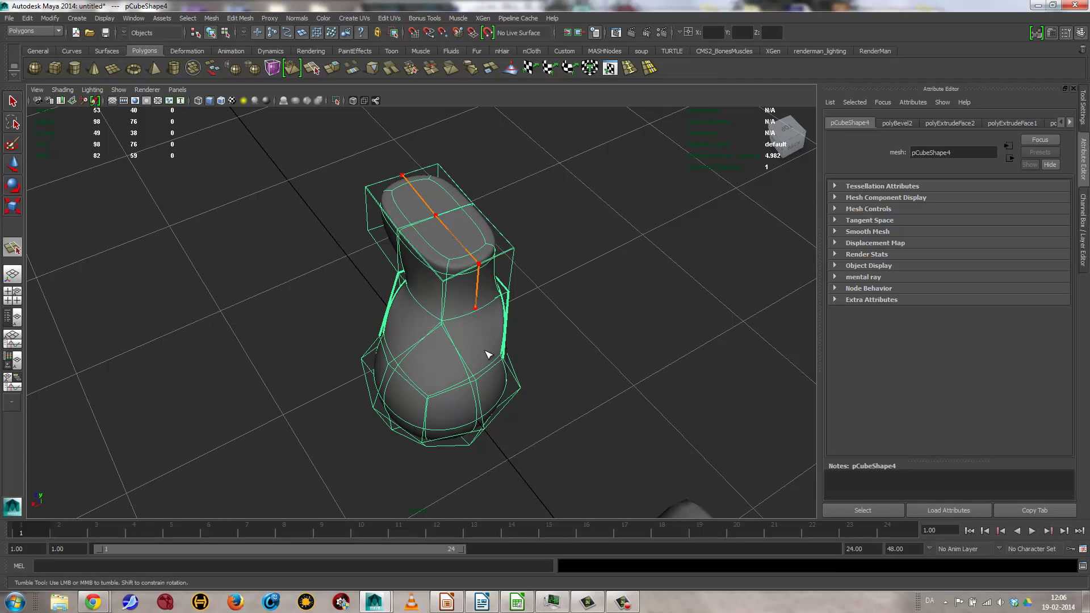
pyautogui.click(483, 393)
pyautogui.press('Return')
# Split the block's overhanging end and underside down its middle to the body, and leave the Interactive Split Tool.
pyautogui.keyDown('alt'); pyautogui.moveTo(445, 396); pyautogui.dragTo(399, 241); pyautogui.keyUp('alt')
pyautogui.click(382, 304)
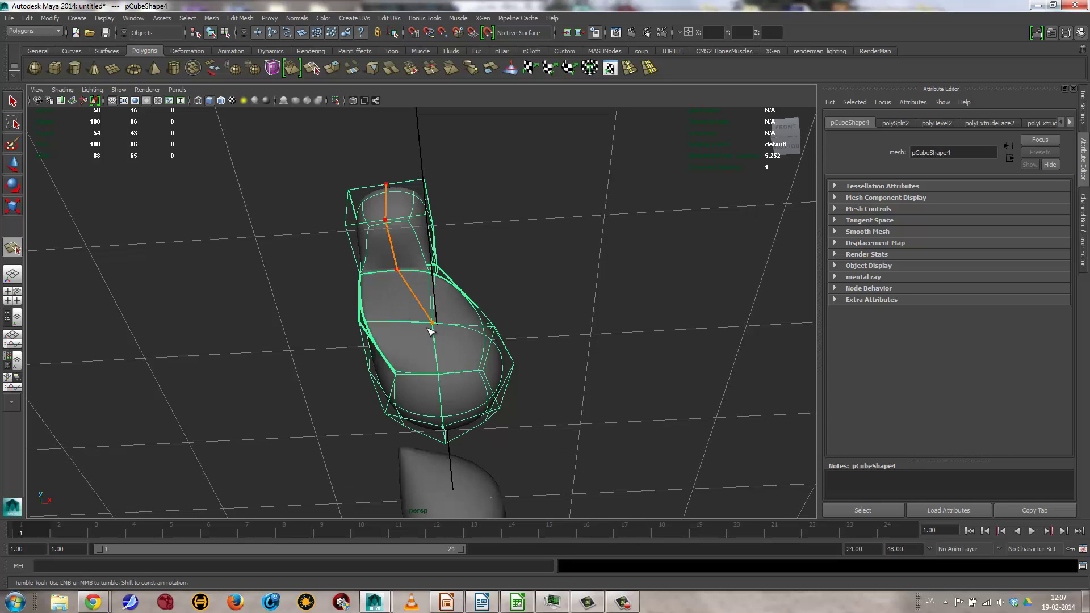
pyautogui.press('Return')
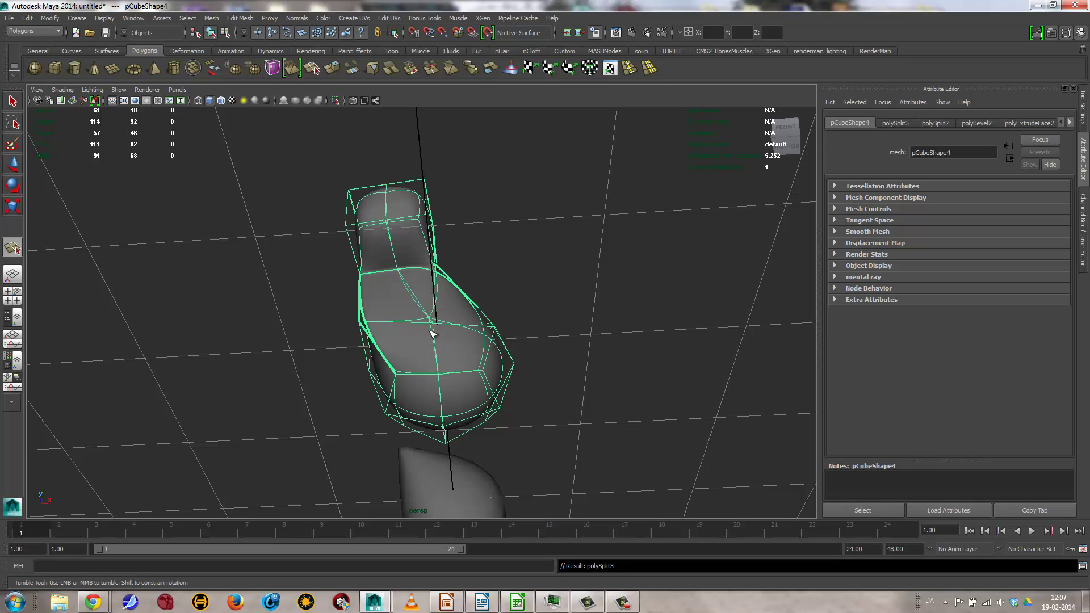
pyautogui.keyDown('alt'); pyautogui.moveTo(430, 335); pyautogui.dragTo(480, 339); pyautogui.keyUp('alt')
pyautogui.moveTo(375, 243)
pyautogui.keyDown('alt'); pyautogui.mouseDown()
pyautogui.moveTo(434, 280)
pyautogui.moveTo(366, 247)
pyautogui.mouseUp(); pyautogui.keyUp('alt')
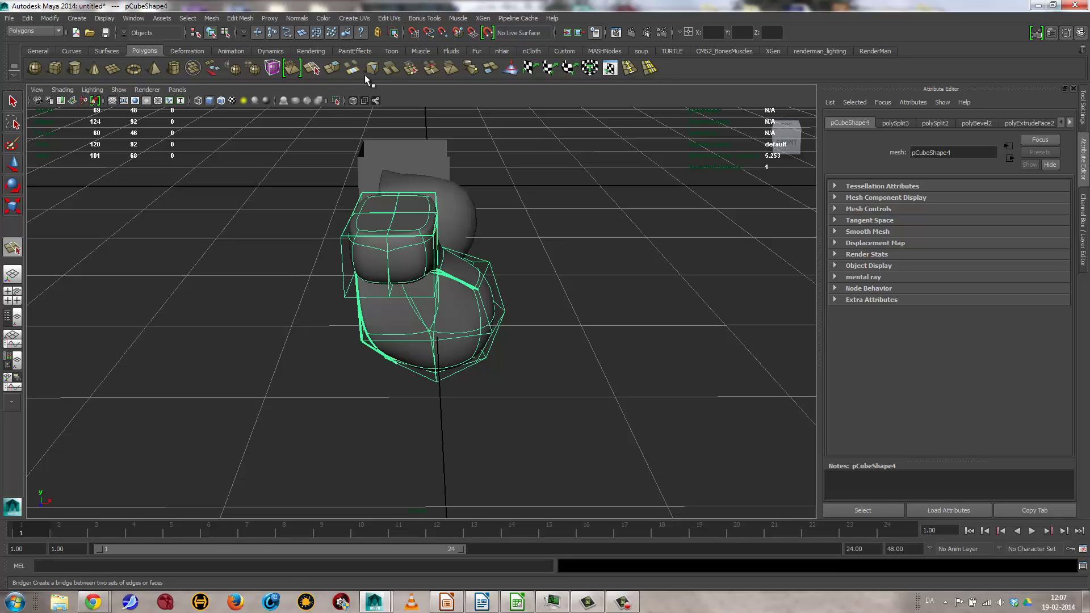
pyautogui.press('3')
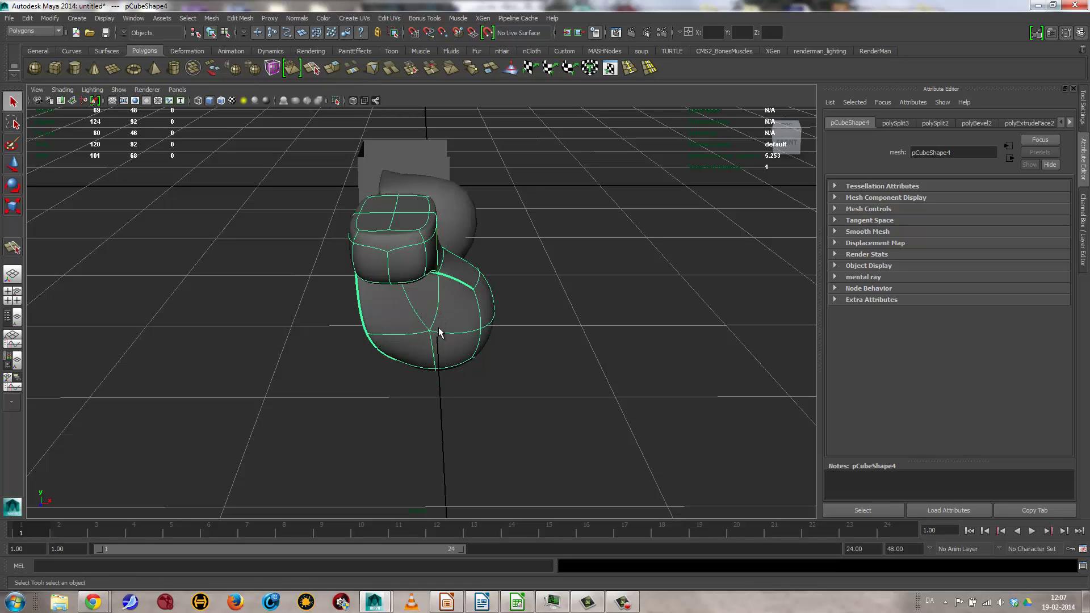
# Select the split cube and apply Smooth to subdivide its mesh.
pyautogui.click(437, 316)
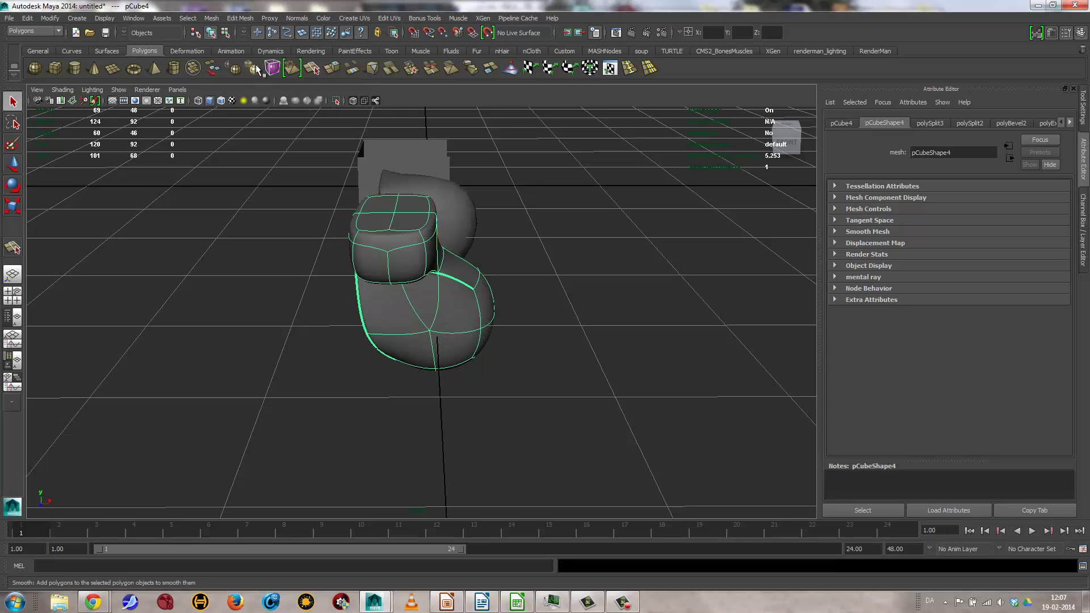
pyautogui.keyDown('alt'); pyautogui.moveTo(686, 344); pyautogui.dragTo(372, 399); pyautogui.keyUp('alt')
pyautogui.click(594, 344)
pyautogui.click(487, 314)
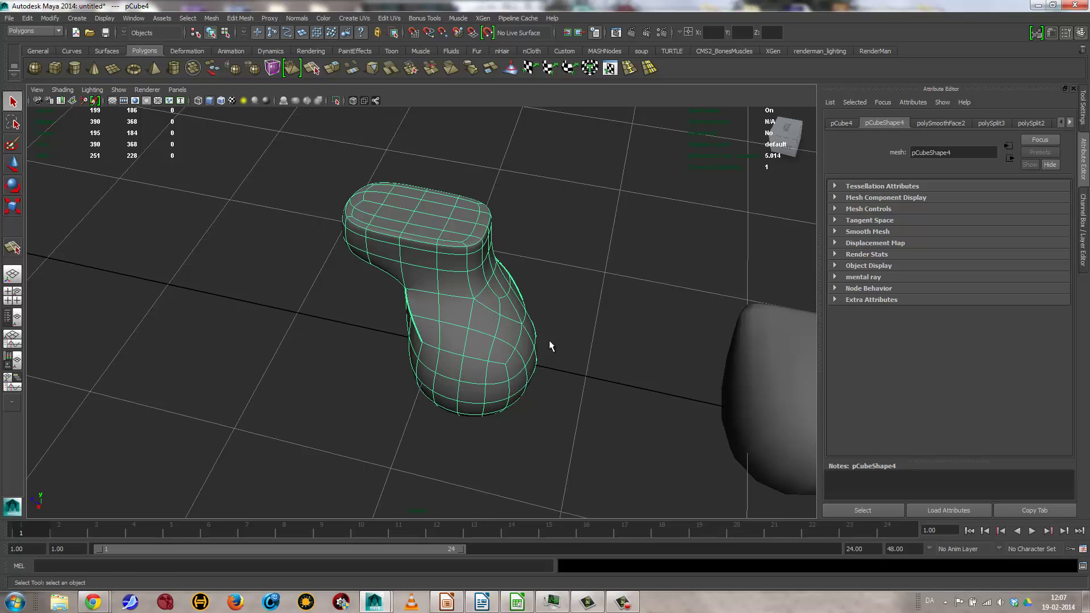
pyautogui.keyDown('alt'); pyautogui.moveTo(550, 344); pyautogui.dragTo(468, 350); pyautogui.keyUp('alt')
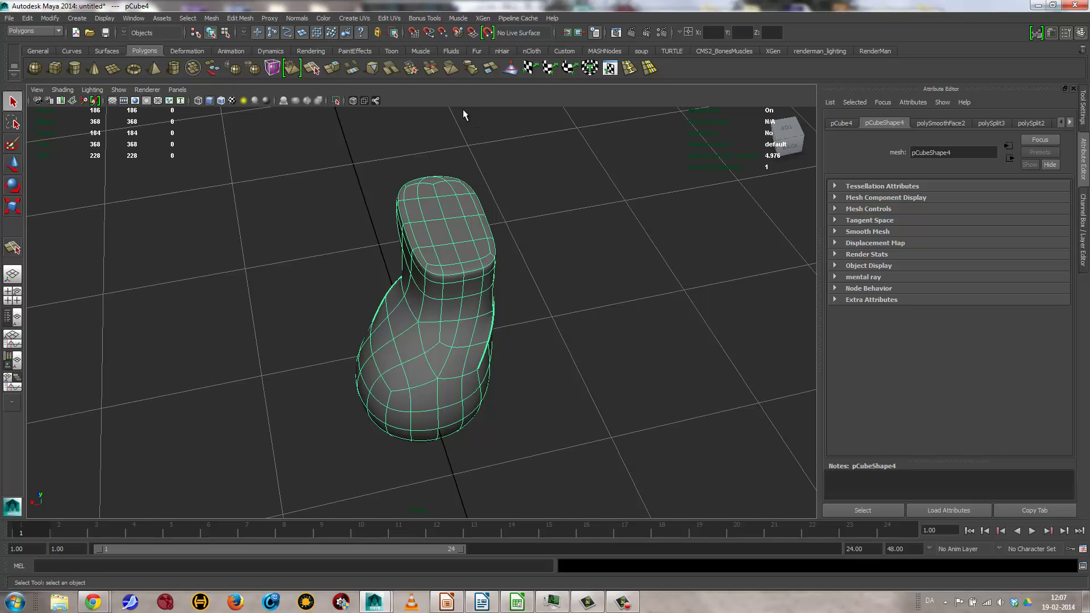
pyautogui.click(239, 19)
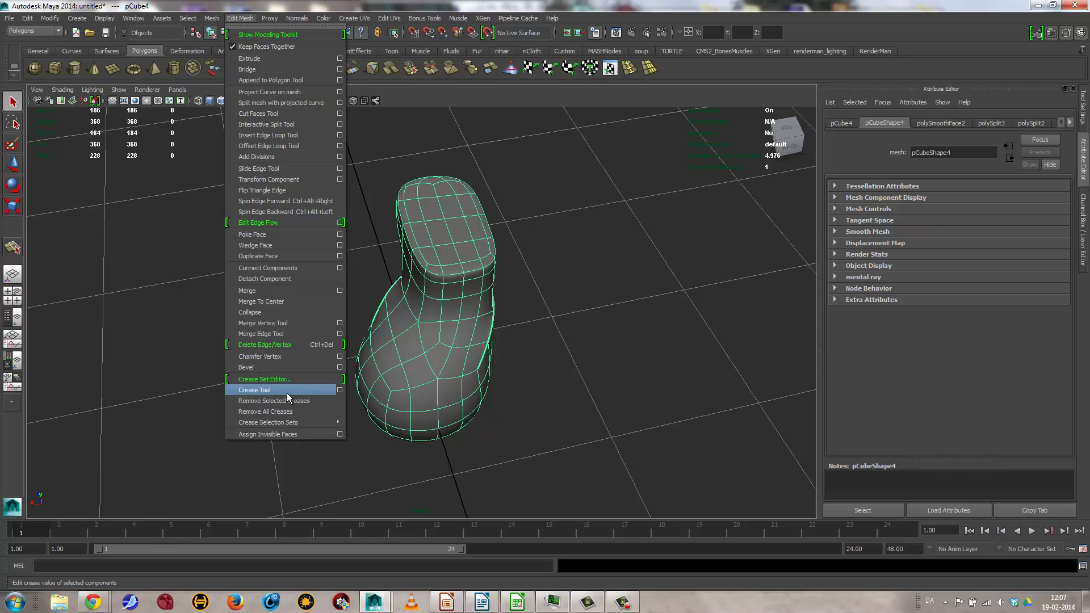
pyautogui.moveTo(210, 21)
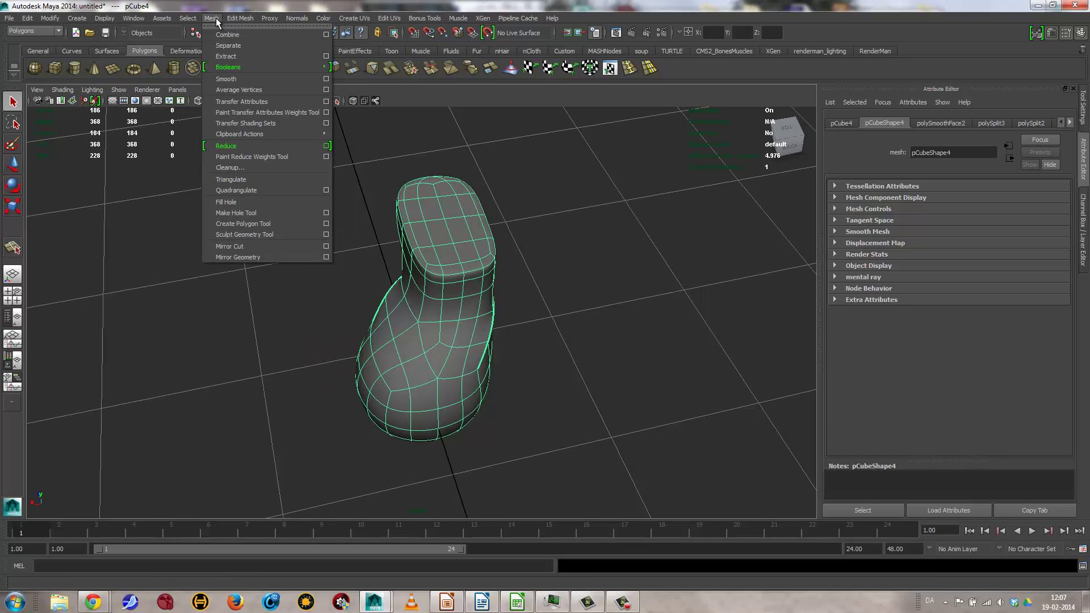
pyautogui.click(424, 230)
# Select the four middle faces on top of the block, grow the selection to the whole flat top and delete it.
pyautogui.moveTo(424, 230); pyautogui.dragTo(475, 217, button='right')
pyautogui.click(430, 211)
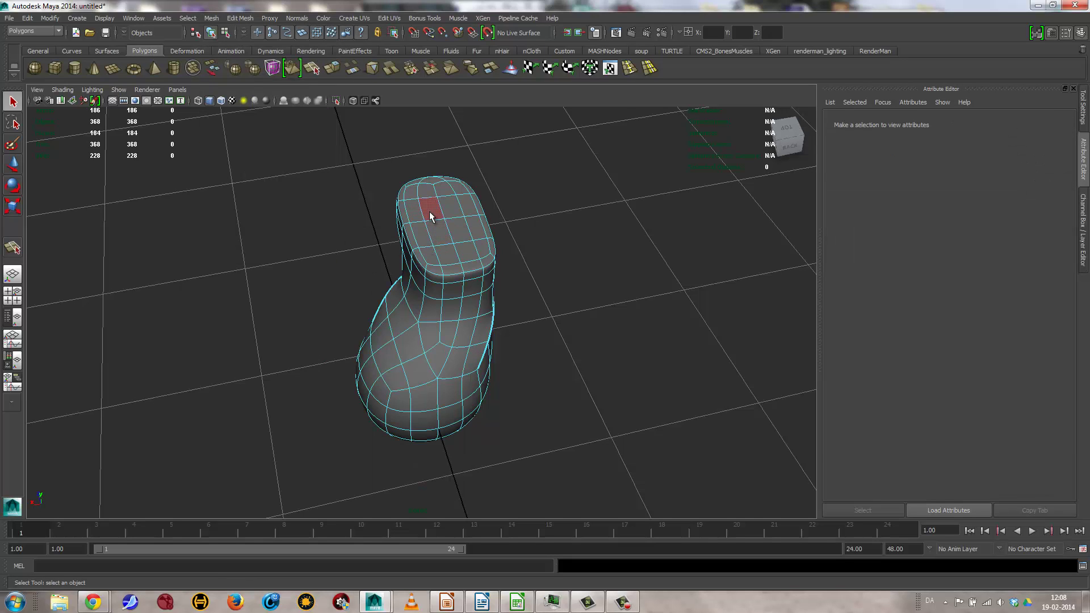
pyautogui.click(429, 211)
pyautogui.keyDown('shift'); pyautogui.click(435, 231); pyautogui.keyUp('shift')
pyautogui.keyDown('shift'); pyautogui.click(451, 231); pyautogui.keyUp('shift')
pyautogui.keyDown('shift'); pyautogui.click(446, 211); pyautogui.keyUp('shift')
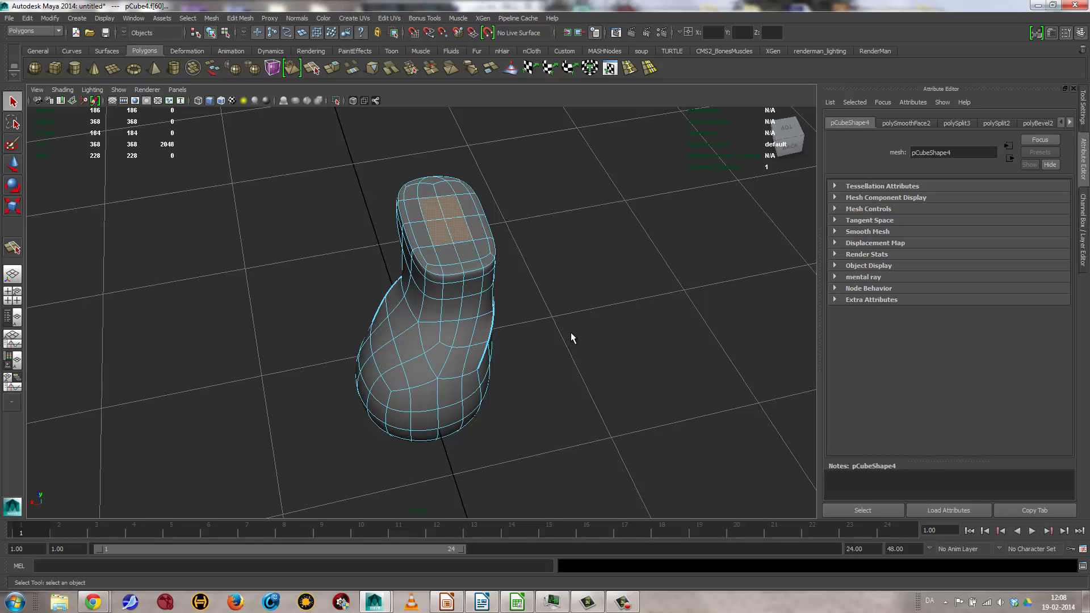
pyautogui.hotkey('shift', '.')
pyautogui.hotkey('shift', '.')
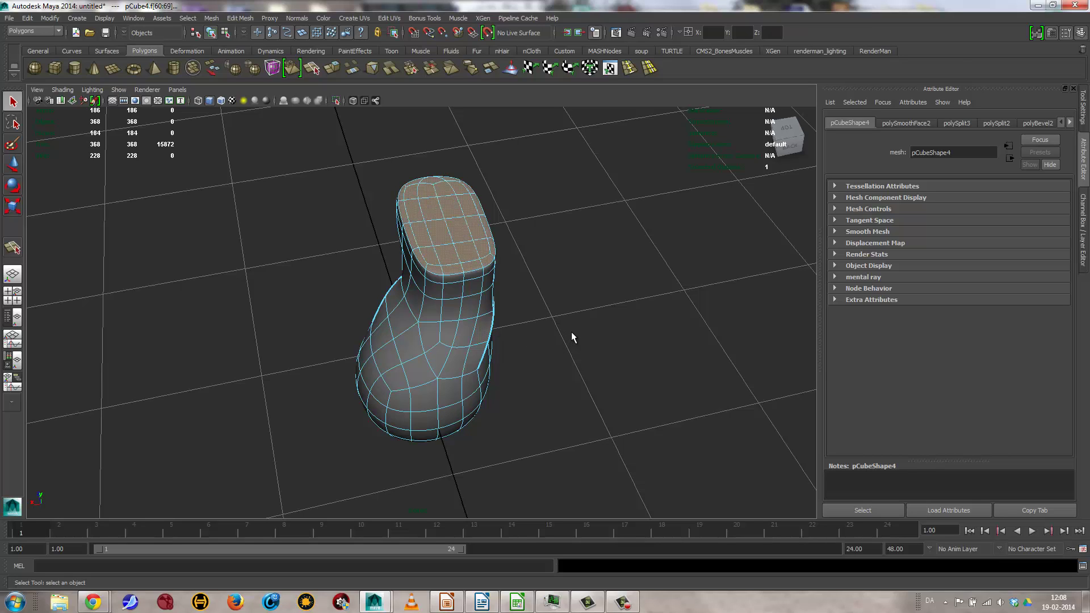
pyautogui.press('Delete')
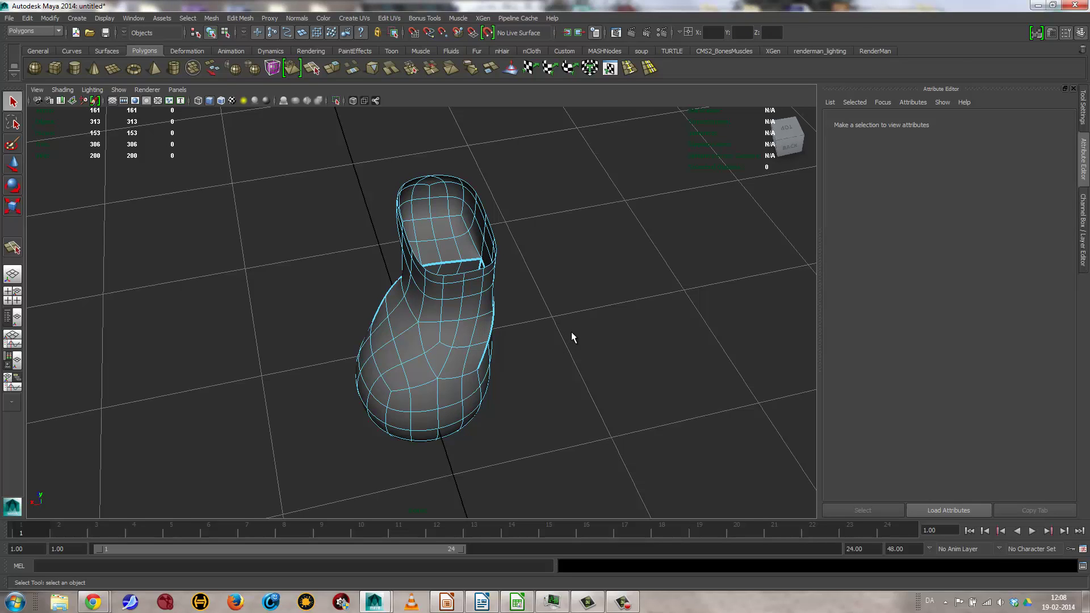
# Select the border edge loop around the open top of the mesh.
pyautogui.keyDown('alt'); pyautogui.moveTo(571, 332); pyautogui.dragTo(408, 310); pyautogui.keyUp('alt')
pyautogui.keyDown('alt'); pyautogui.moveTo(408, 309); pyautogui.dragTo(576, 221, button='right'); pyautogui.keyUp('alt')
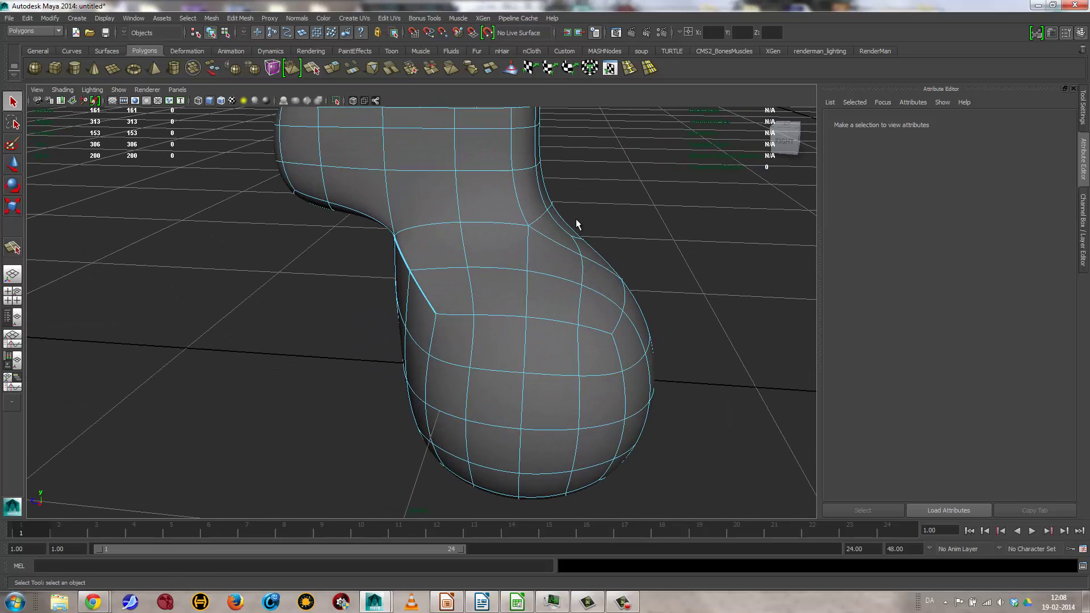
pyautogui.moveTo(445, 155); pyautogui.dragTo(460, 139, button='right')
pyautogui.keyDown('alt'); pyautogui.moveTo(448, 146); pyautogui.dragTo(446, 270); pyautogui.keyUp('alt')
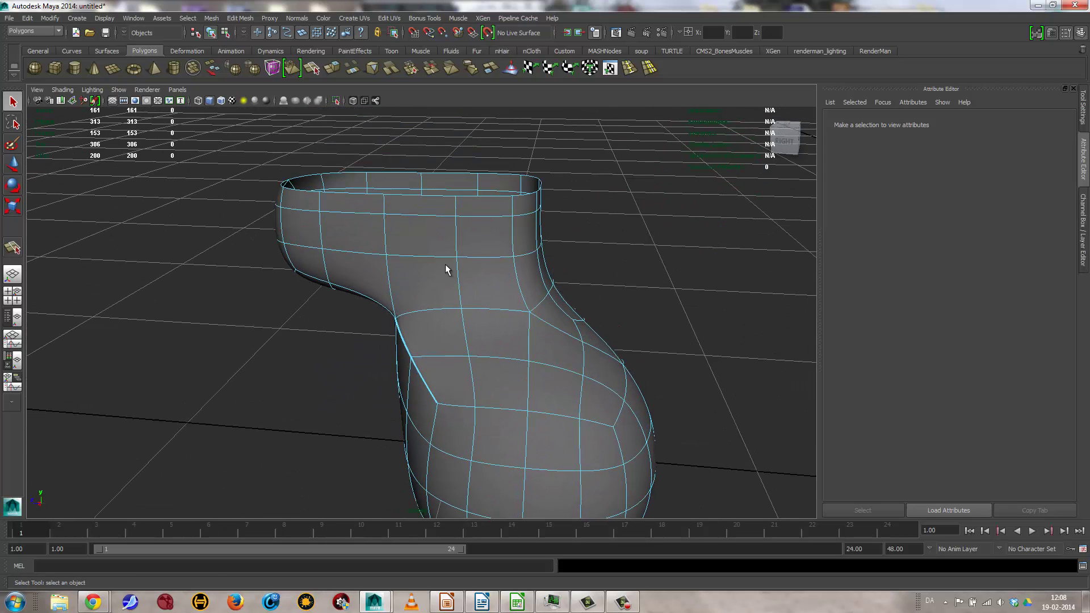
pyautogui.doubleClick(430, 196)
pyautogui.keyDown('alt'); pyautogui.moveTo(565, 202); pyautogui.dragTo(535, 267); pyautogui.keyUp('alt')
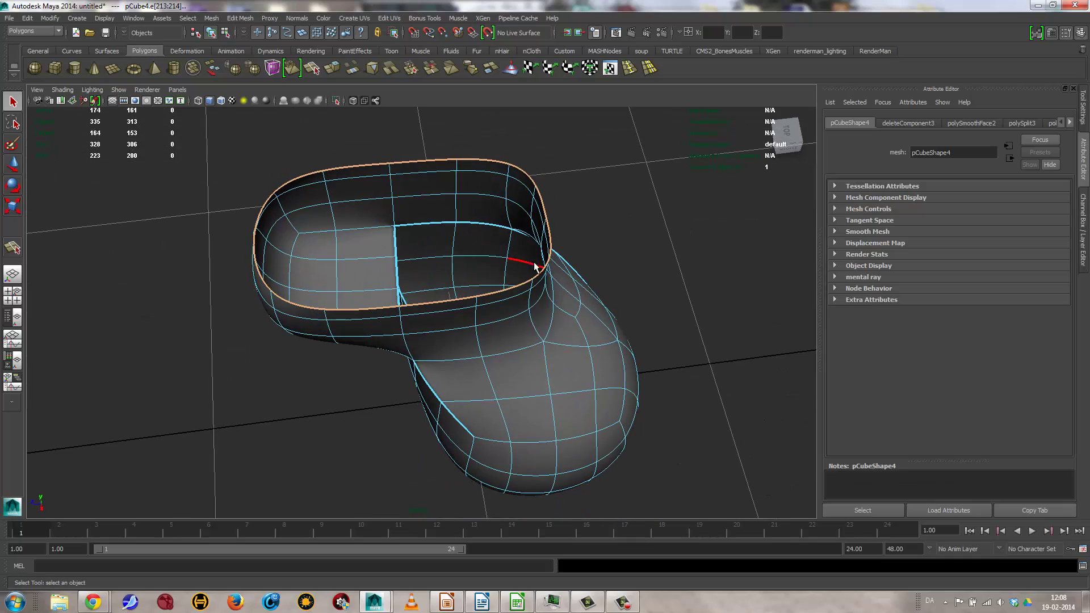
# Select the horizontal edge loop two rows below the open rim.
pyautogui.keyDown('alt'); pyautogui.moveTo(479, 154); pyautogui.dragTo(619, 284); pyautogui.keyUp('alt')
pyautogui.doubleClick(406, 248)
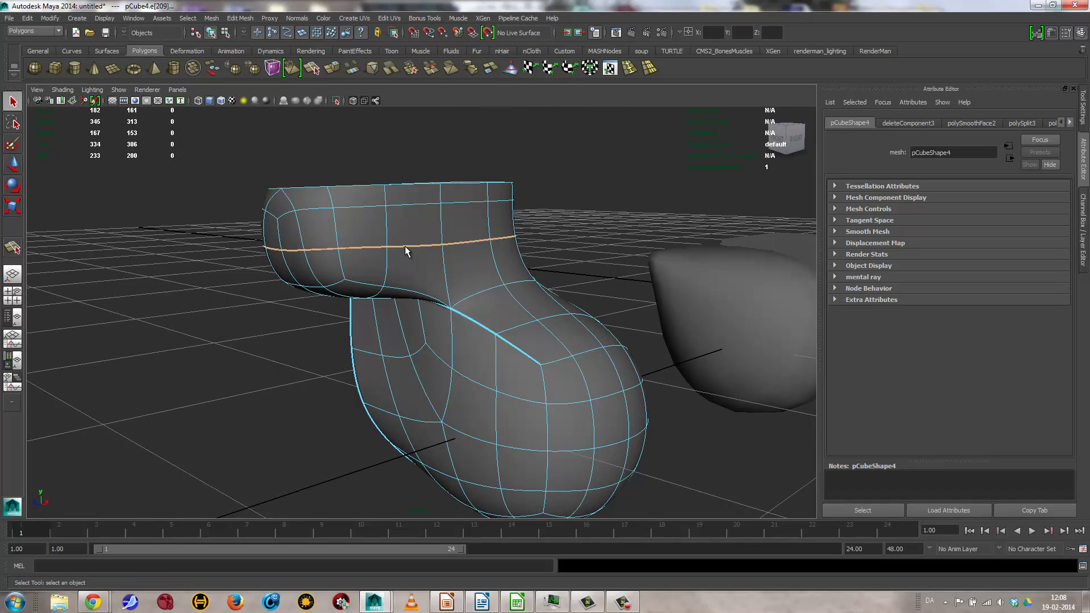
pyautogui.keyDown('alt'); pyautogui.moveTo(406, 249); pyautogui.dragTo(464, 244); pyautogui.keyUp('alt')
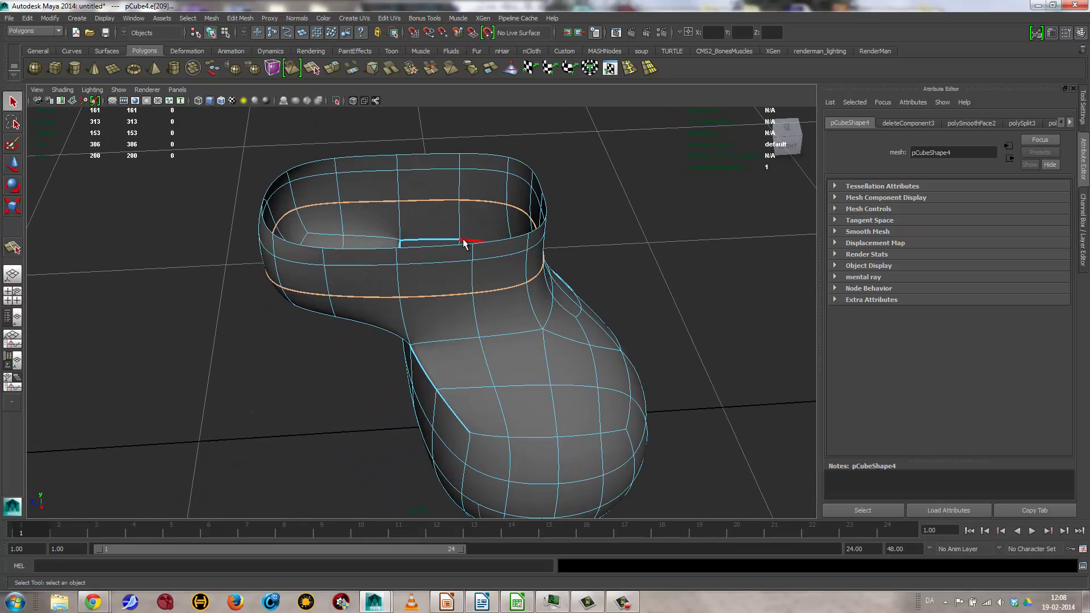
# Extrude the opening's border edges into a flared rim, with local translation of about 0.127 in Y and 0.138 in Z.
pyautogui.doubleClick(416, 151)
pyautogui.keyDown('alt'); pyautogui.moveTo(545, 185); pyautogui.dragTo(494, 221); pyautogui.keyUp('alt')
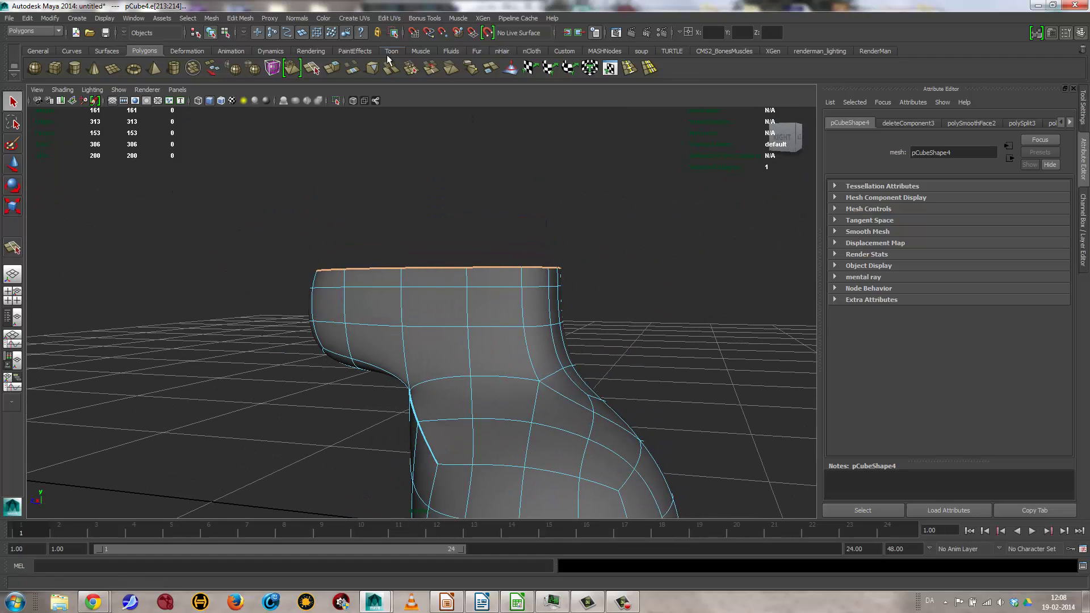
pyautogui.click(339, 64)
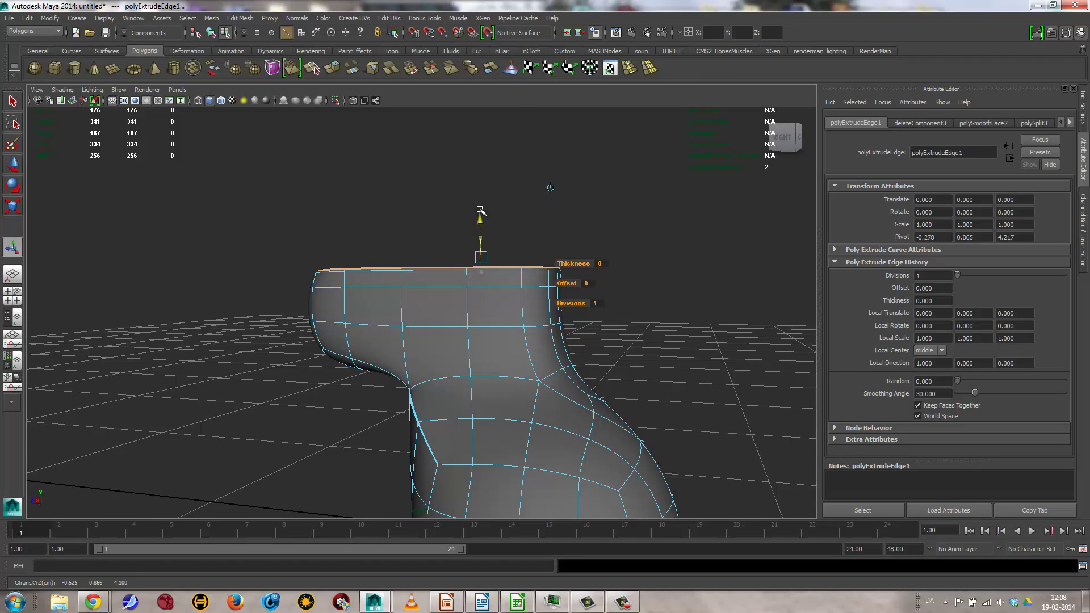
pyautogui.moveTo(481, 210); pyautogui.dragTo(481, 203)
pyautogui.keyDown('alt'); pyautogui.moveTo(511, 297); pyautogui.dragTo(508, 352); pyautogui.keyUp('alt')
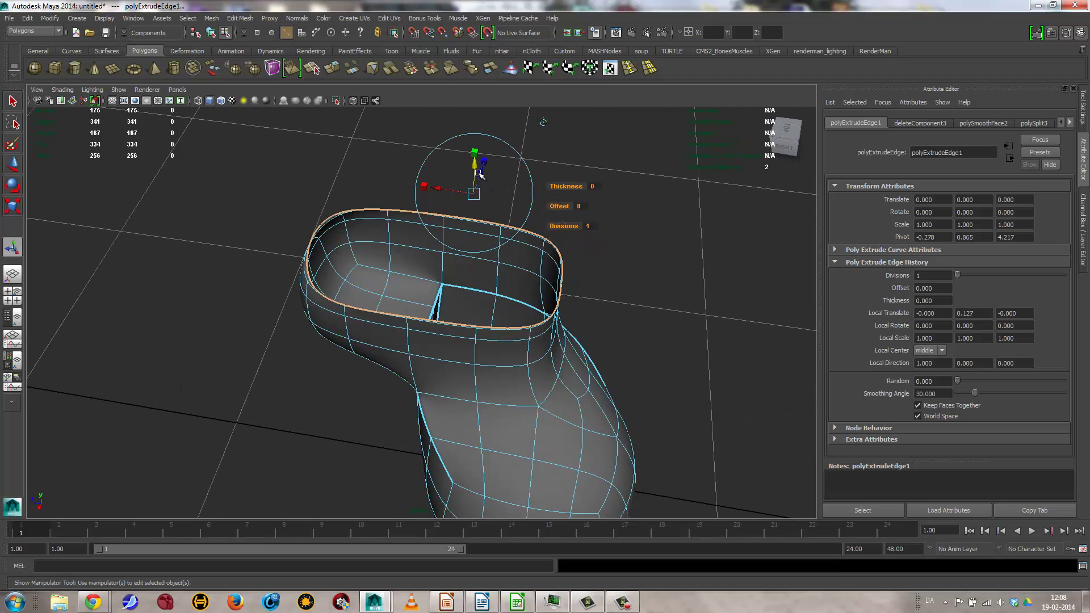
pyautogui.moveTo(479, 173); pyautogui.dragTo(639, 233)
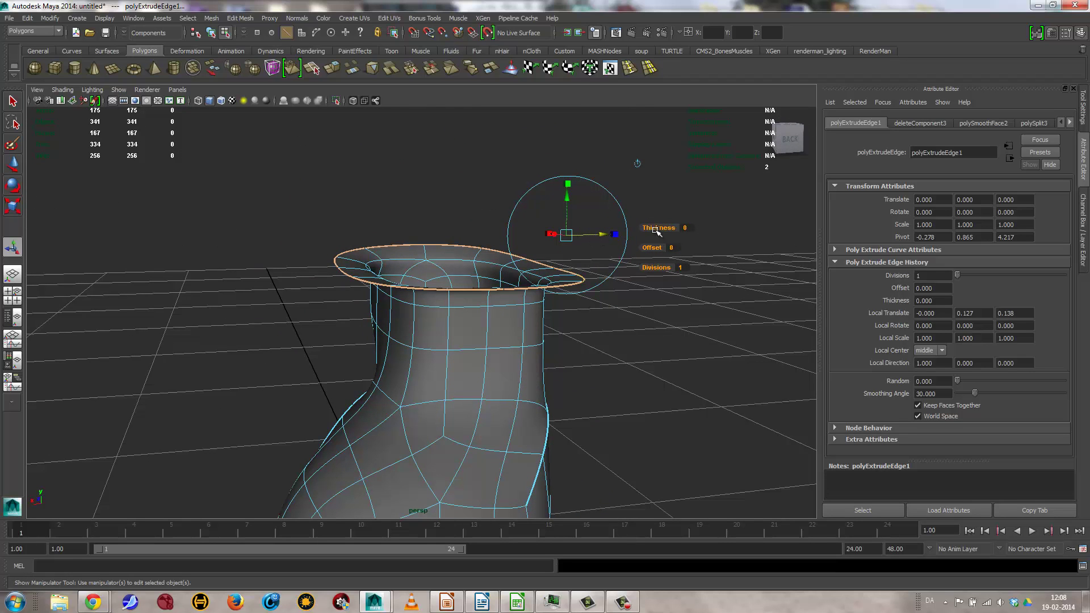
# Increase the rim extrusion's local Y translation to about 0.168 and raise the extruded edges about 0.181 along world Y.
pyautogui.moveTo(568, 198)
pyautogui.mouseDown()
pyautogui.moveTo(567, 173)
pyautogui.moveTo(567, 186)
pyautogui.mouseUp()
pyautogui.click(638, 150)
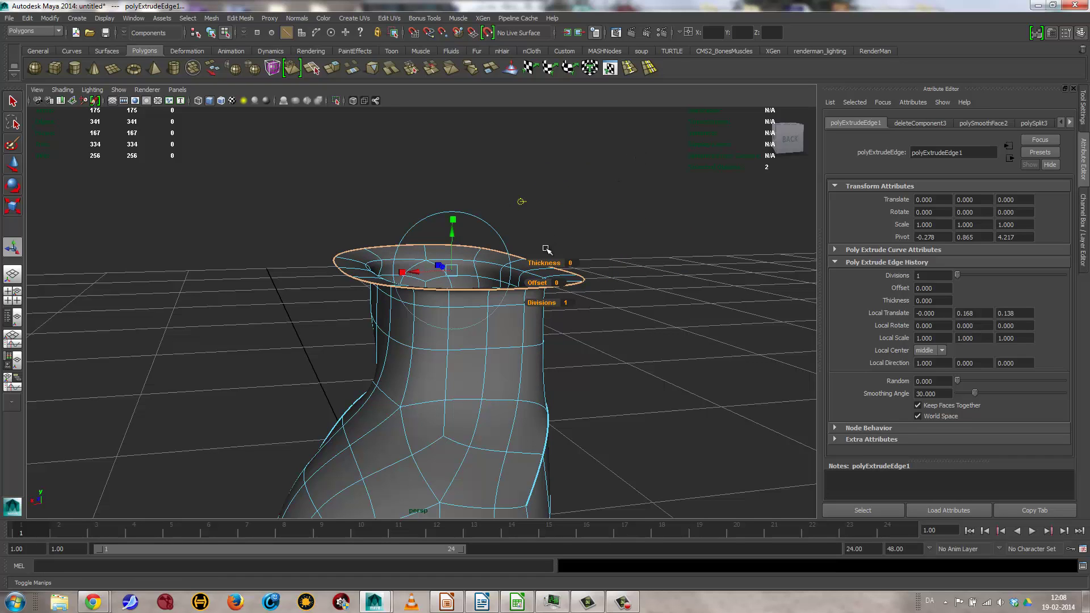
pyautogui.moveTo(453, 234); pyautogui.dragTo(460, 176)
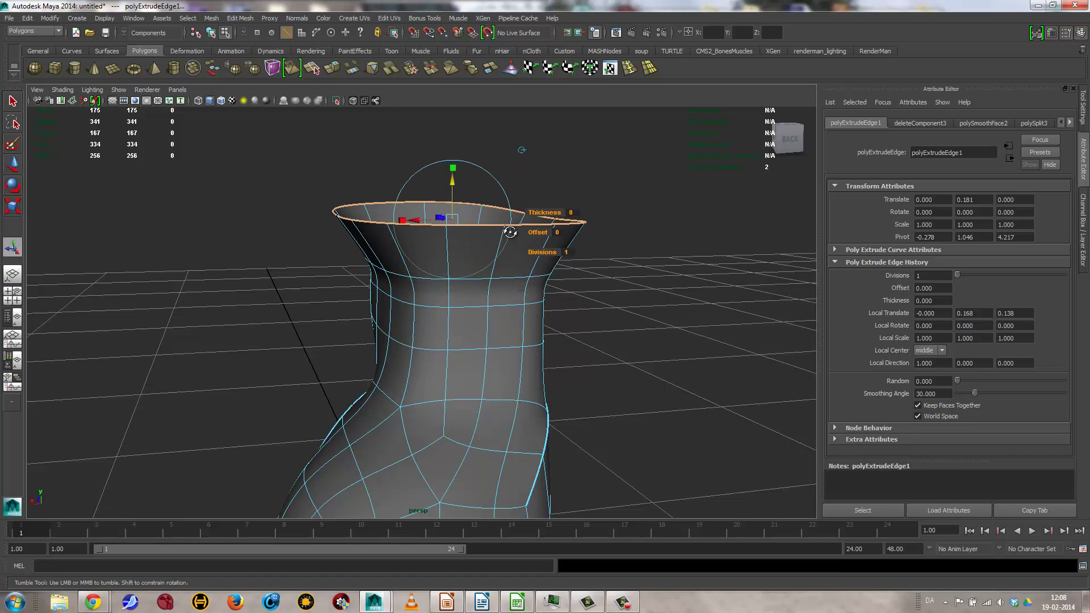
# Scale the extruded rim edges to about 0.948 in X and 0.867 in Y and Z.
pyautogui.keyDown('alt'); pyautogui.moveTo(509, 231); pyautogui.dragTo(585, 233); pyautogui.keyUp('alt')
pyautogui.click(432, 224)
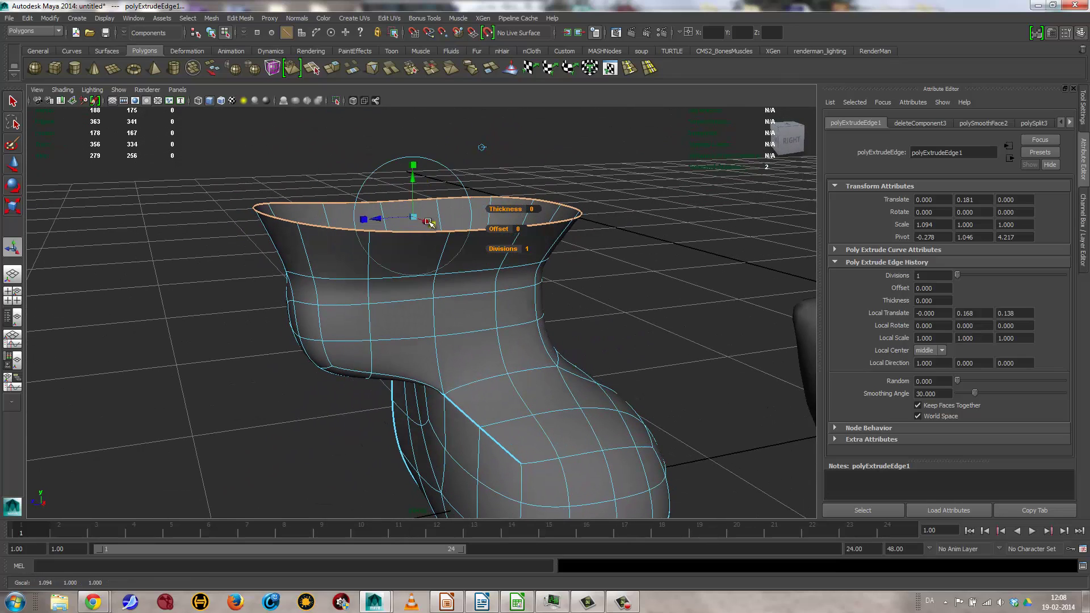
pyautogui.moveTo(415, 217); pyautogui.dragTo(352, 244)
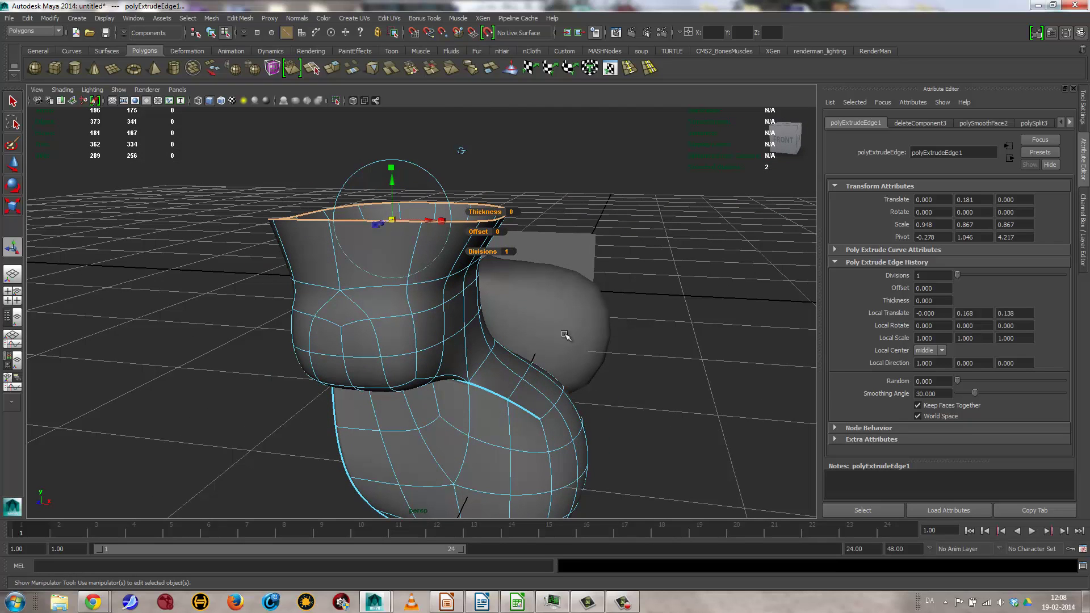
pyautogui.moveTo(957, 276); pyautogui.dragTo(892, 265)
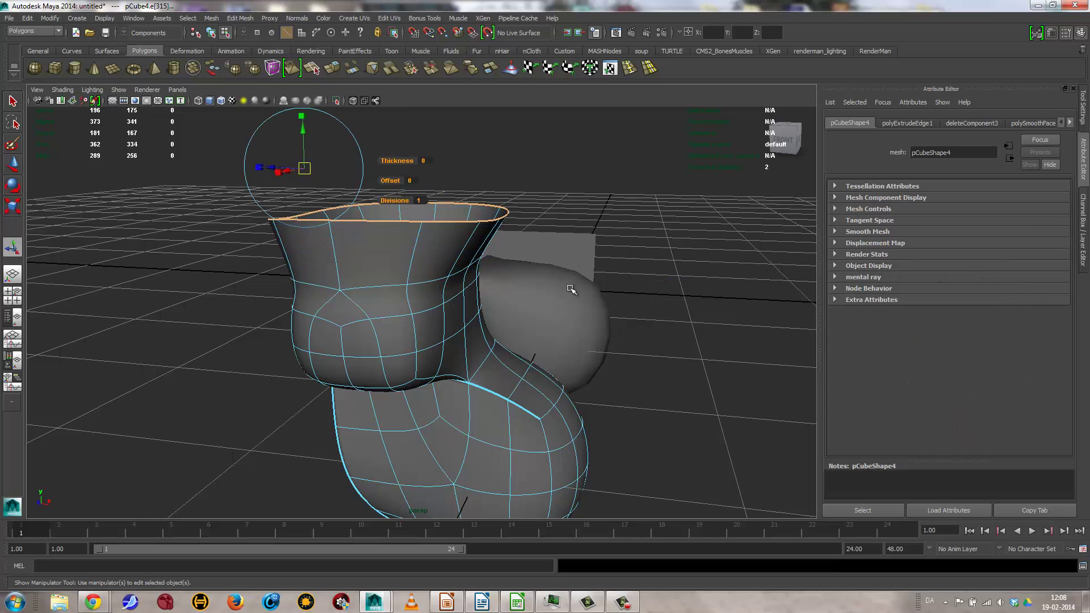
# Return the boot-like mesh to object mode and delete all the objects in the scene.
pyautogui.keyDown('alt'); pyautogui.moveTo(572, 290); pyautogui.dragTo(455, 295); pyautogui.keyUp('alt')
pyautogui.moveTo(444, 319); pyautogui.dragTo(488, 311, button='right')
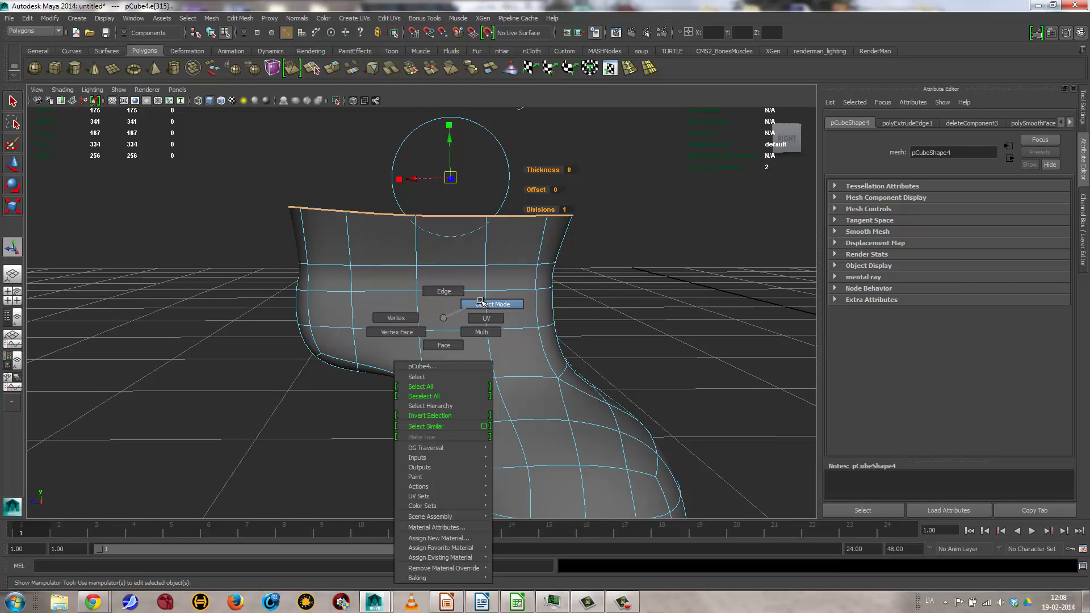
pyautogui.keyDown('alt'); pyautogui.moveTo(488, 310); pyautogui.dragTo(388, 419); pyautogui.keyUp('alt')
pyautogui.keyDown('alt'); pyautogui.moveTo(388, 419); pyautogui.dragTo(339, 304, button='right'); pyautogui.keyUp('alt')
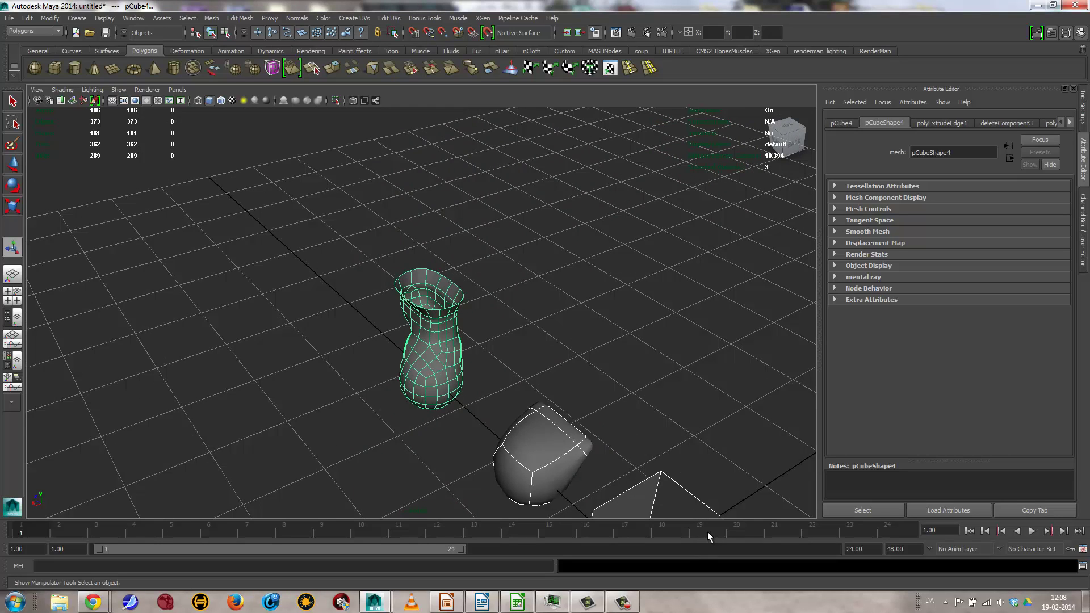
pyautogui.press('Delete')
pyautogui.keyDown('alt'); pyautogui.moveTo(543, 327); pyautogui.dragTo(393, 312, button='right'); pyautogui.keyUp('alt')
pyautogui.keyDown('alt'); pyautogui.moveTo(393, 312); pyautogui.dragTo(336, 243); pyautogui.keyUp('alt')
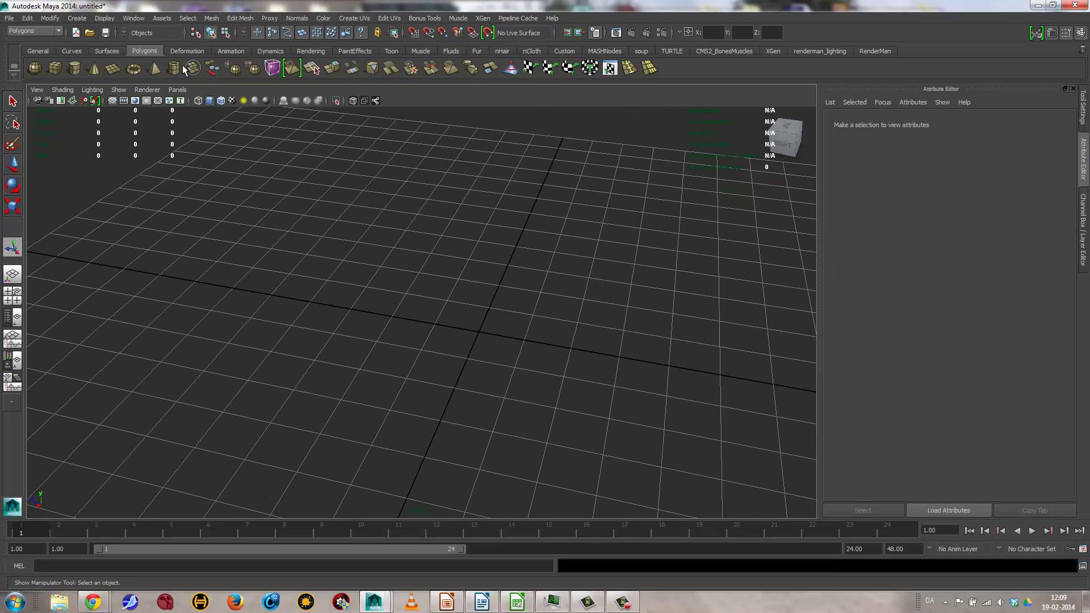
# In the front view, start a CV curve at the central axis and trace the goblet bowl's inner wall, rim and outer wall.
pyautogui.click(81, 18)
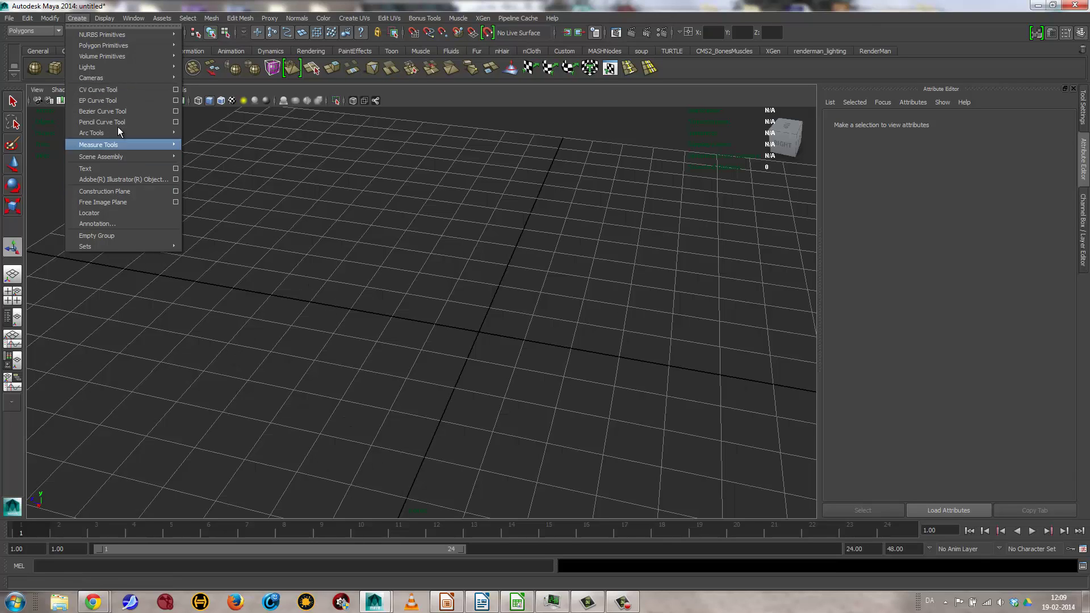
pyautogui.click(97, 89)
pyautogui.press('space')
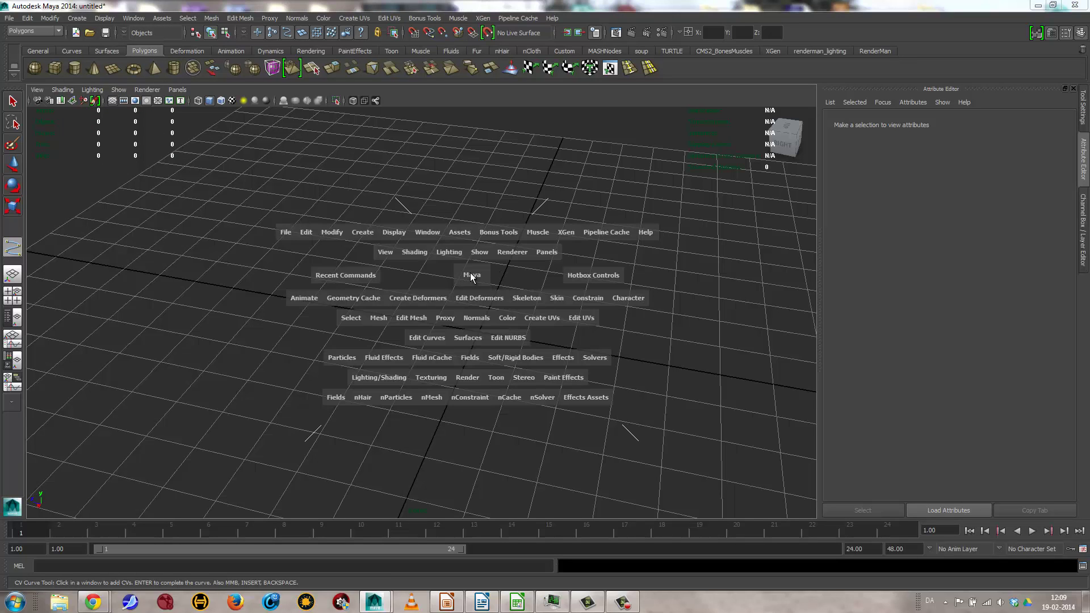
pyautogui.moveTo(493, 270); pyautogui.dragTo(471, 288)
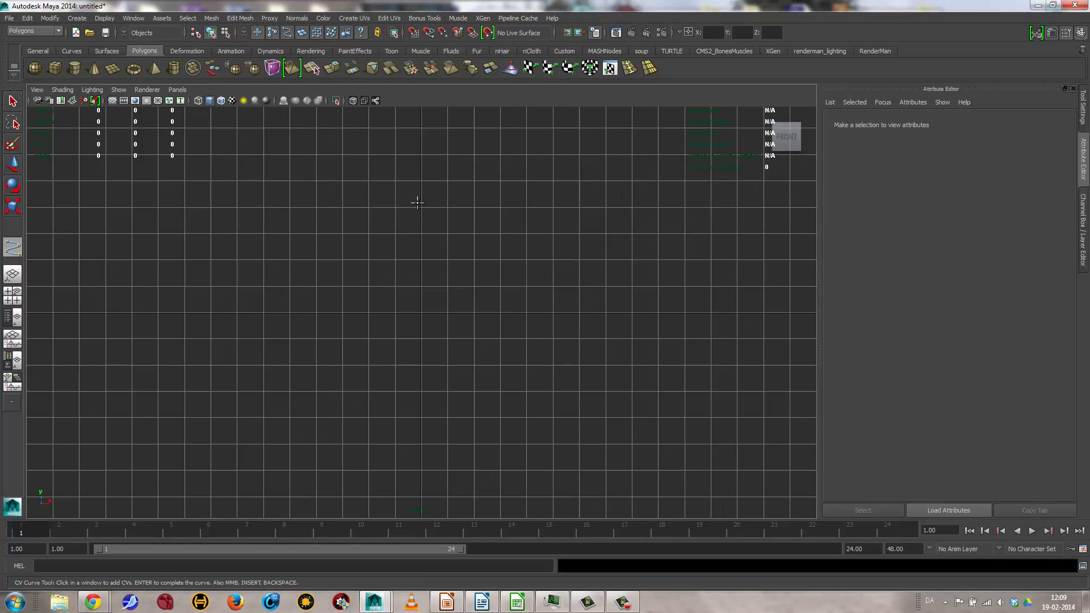
pyautogui.click(79, 18)
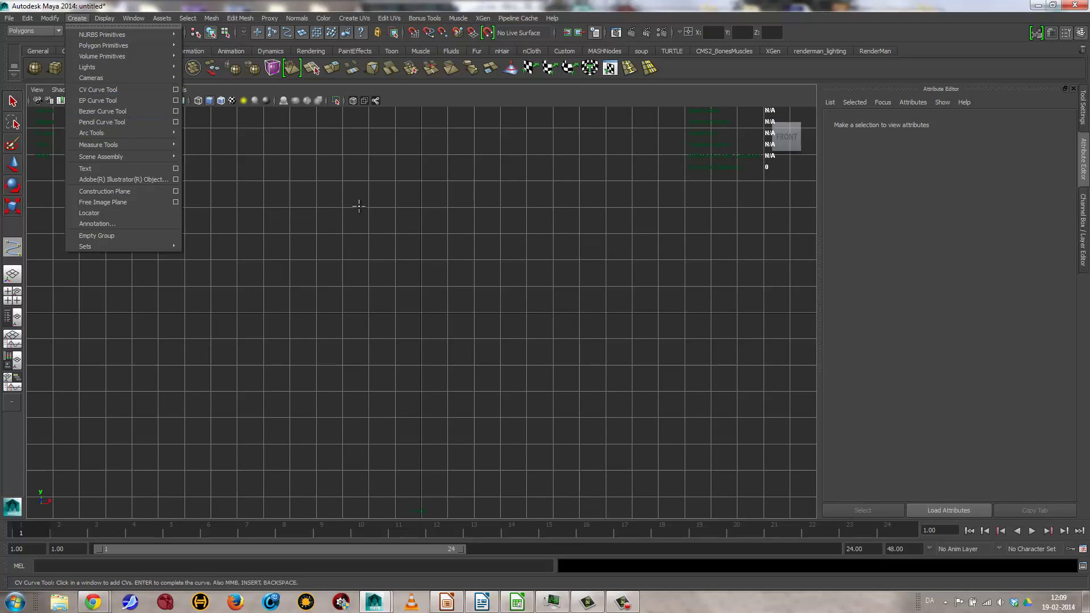
pyautogui.click(114, 90)
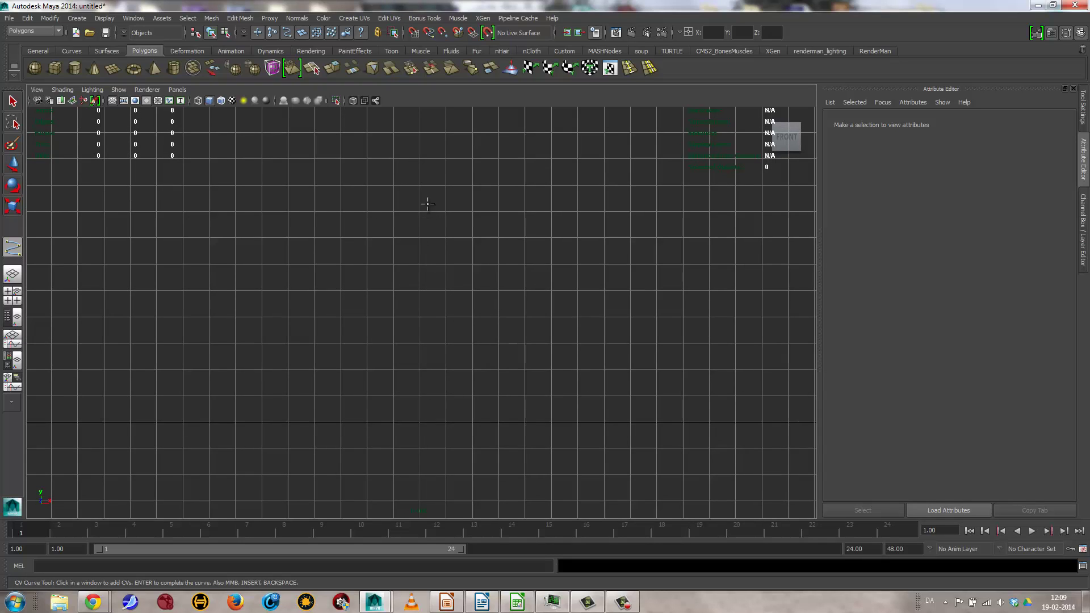
pyautogui.click(421, 264)
pyautogui.click(446, 264)
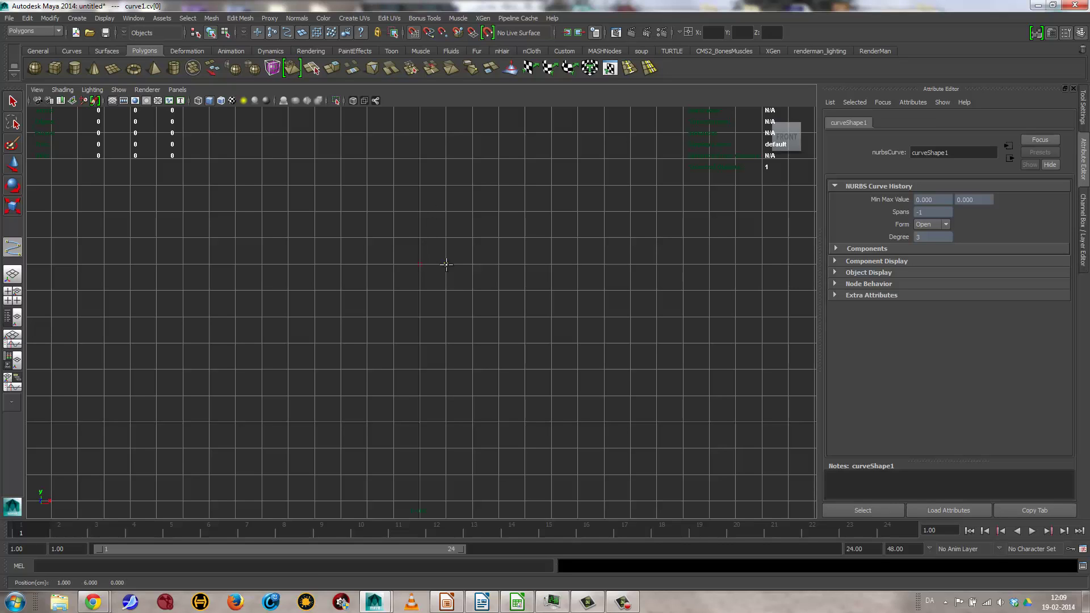
pyautogui.click(471, 209)
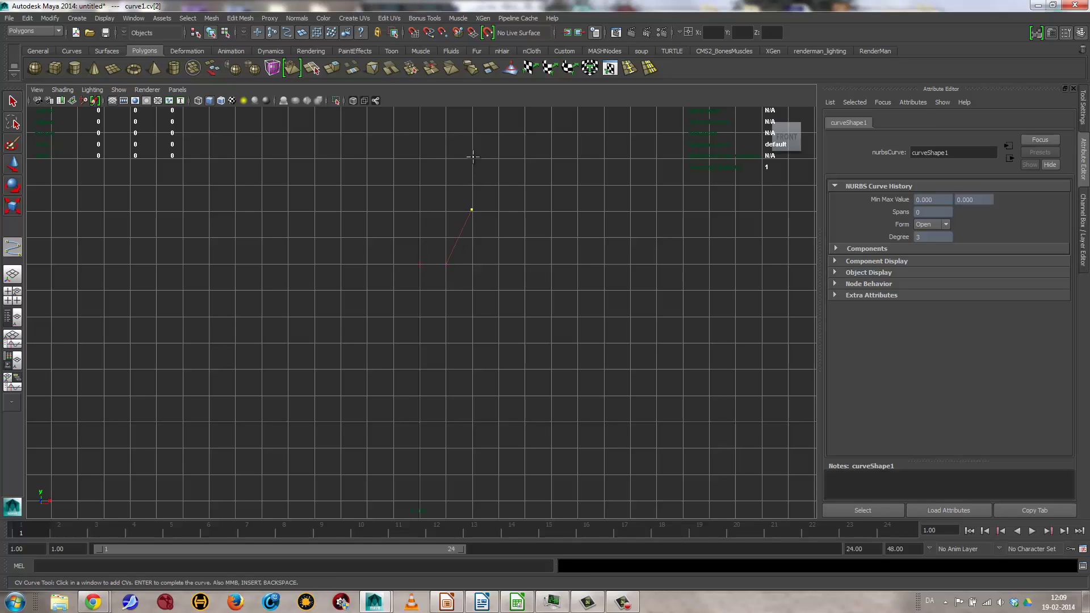
pyautogui.click(473, 157)
pyautogui.click(482, 154)
pyautogui.click(479, 203)
pyautogui.click(467, 249)
pyautogui.click(446, 276)
# Continue the CV curve through the knob, straight stem and wide flat foot back to the central axis, and finish it.
pyautogui.click(433, 281)
pyautogui.click(434, 287)
pyautogui.click(435, 300)
pyautogui.click(426, 303)
pyautogui.click(427, 407)
pyautogui.click(430, 416)
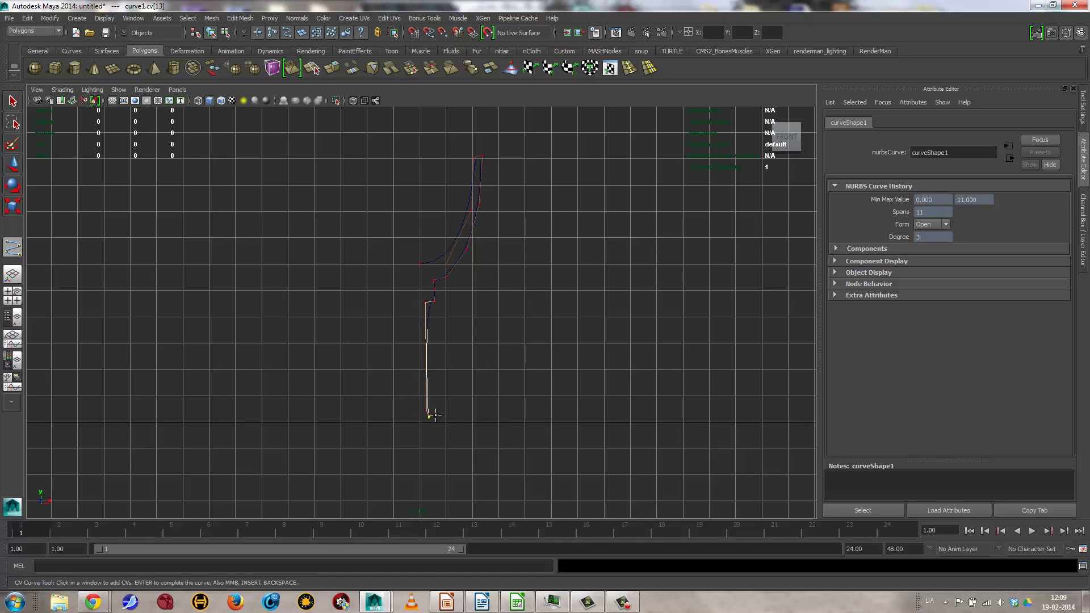
pyautogui.click(489, 419)
pyautogui.click(488, 421)
pyautogui.click(419, 421)
pyautogui.press('Return')
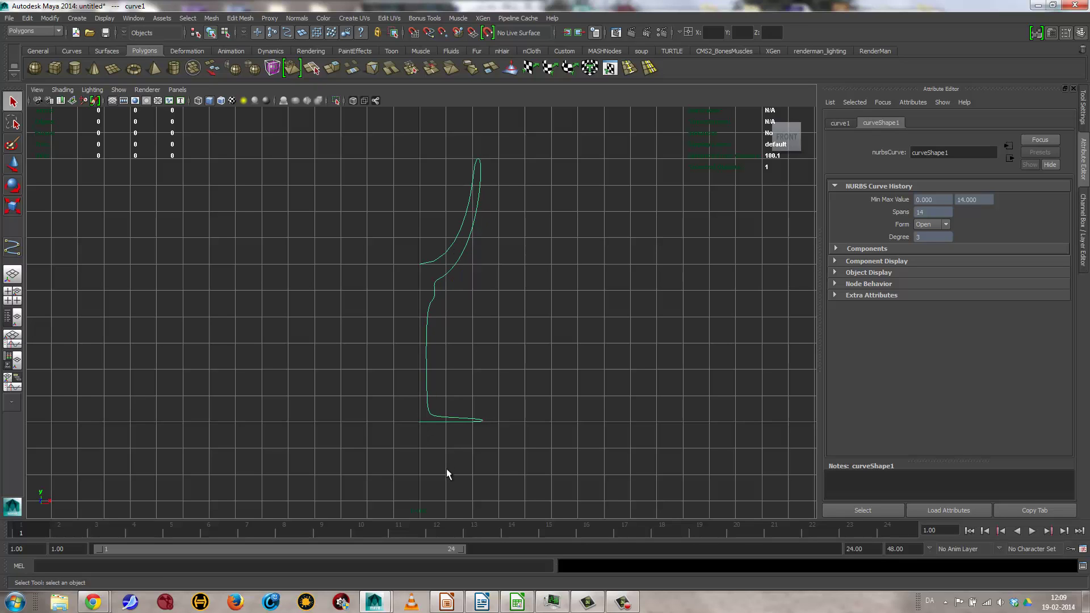
pyautogui.press('q')
pyautogui.scroll(-2, 433, 292)
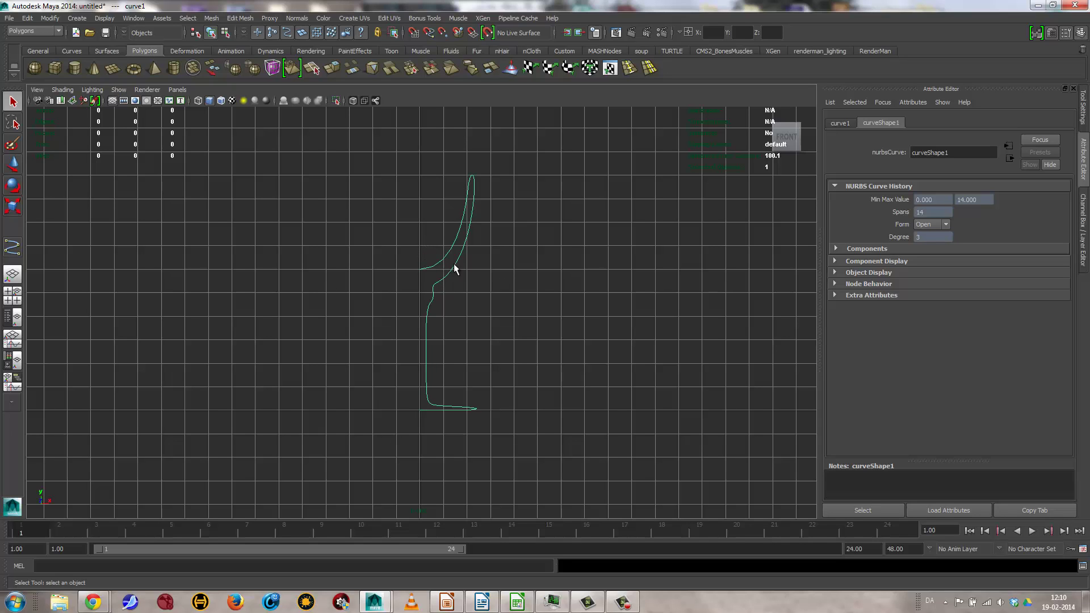
# In the perspective view, revolve the profile curve 360 degrees around the Y axis with 8 segments as a NURBS surface.
pyautogui.press('space')
pyautogui.moveTo(478, 287); pyautogui.dragTo(479, 267)
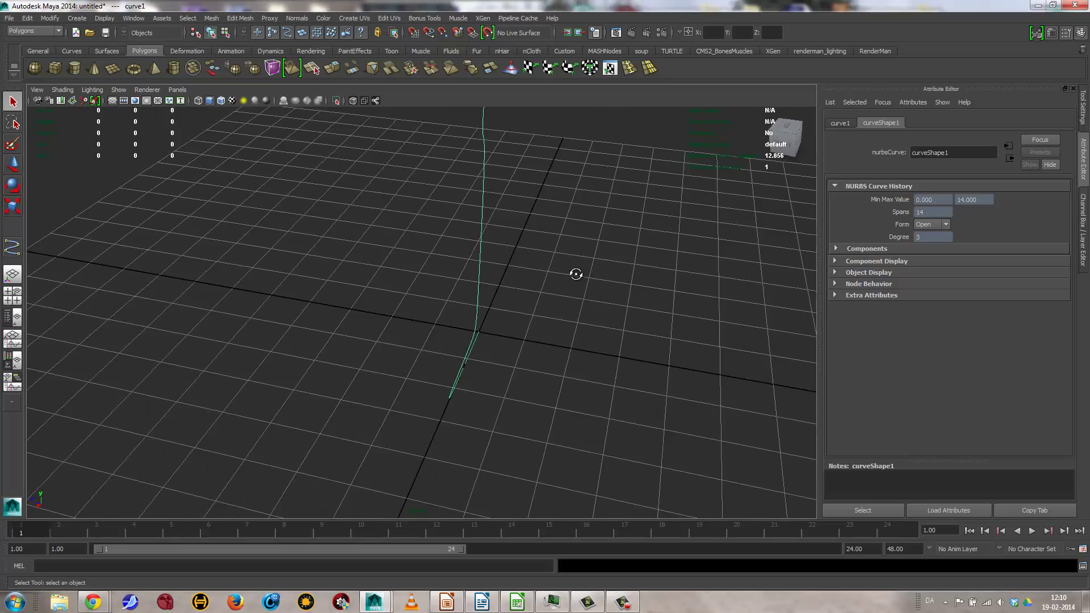
pyautogui.keyDown('alt'); pyautogui.moveTo(575, 276); pyautogui.dragTo(453, 320); pyautogui.keyUp('alt')
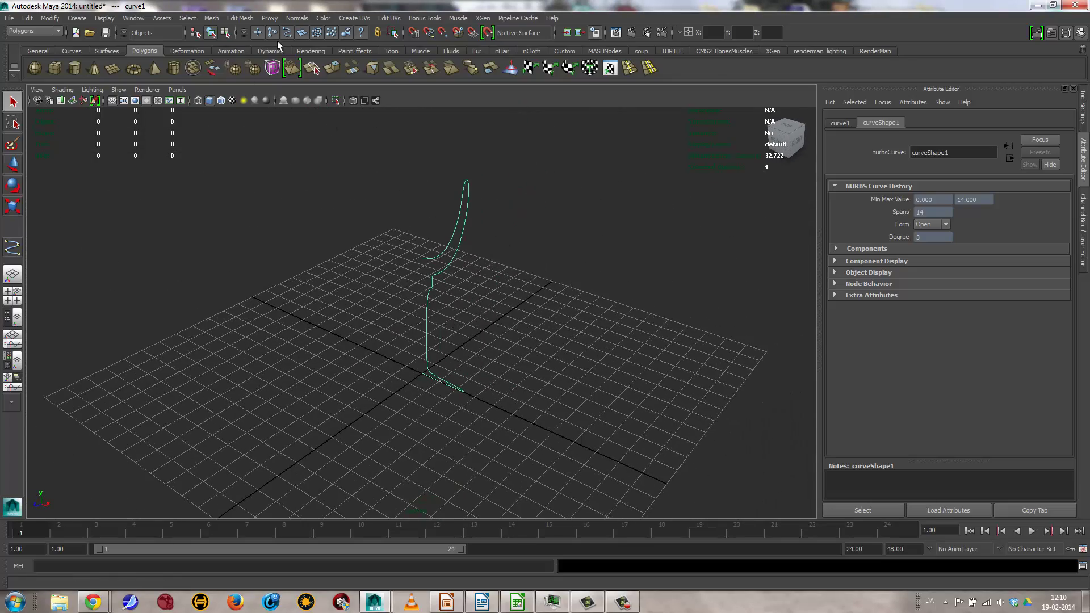
pyautogui.click(32, 31)
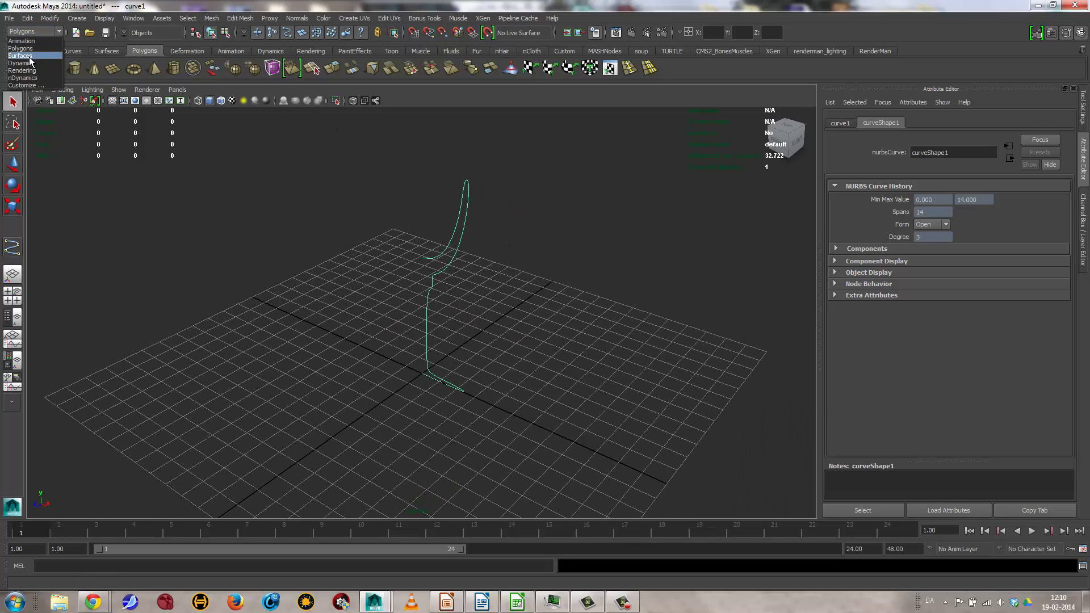
pyautogui.click(33, 56)
pyautogui.click(230, 17)
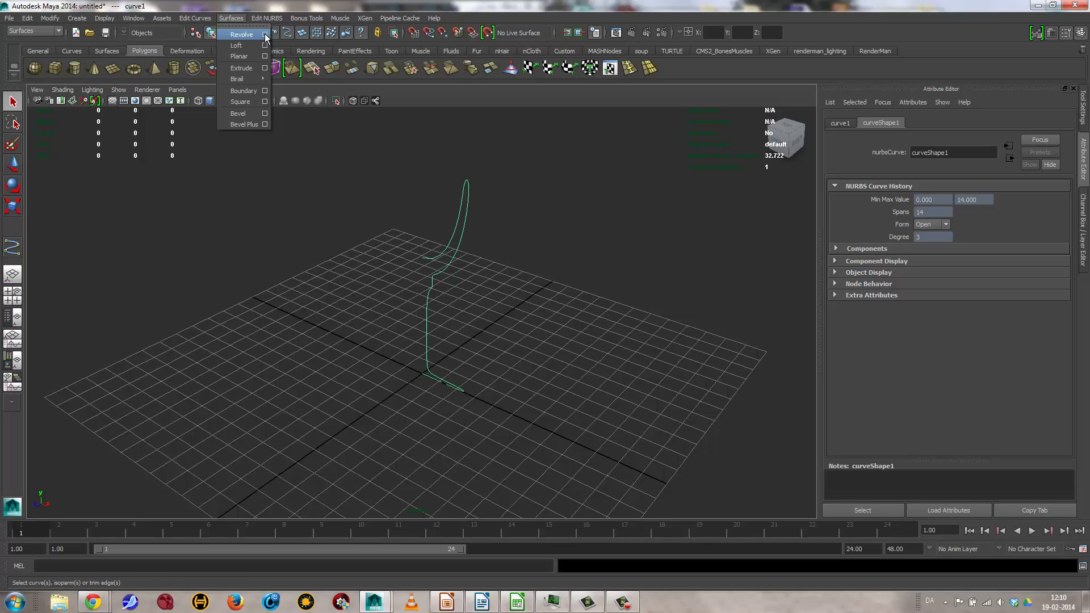
pyautogui.click(264, 34)
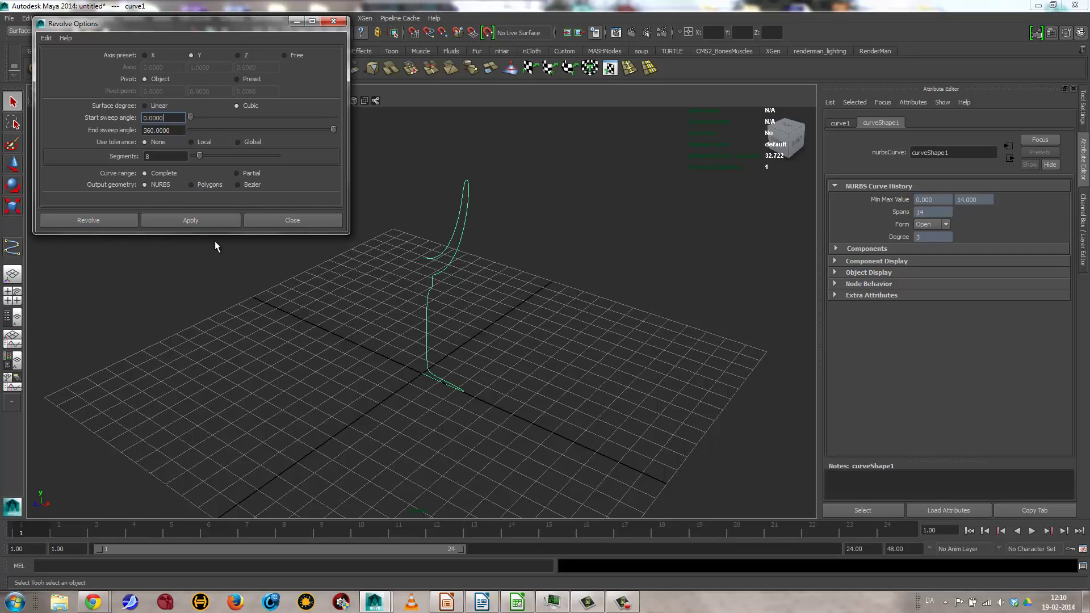
pyautogui.click(100, 220)
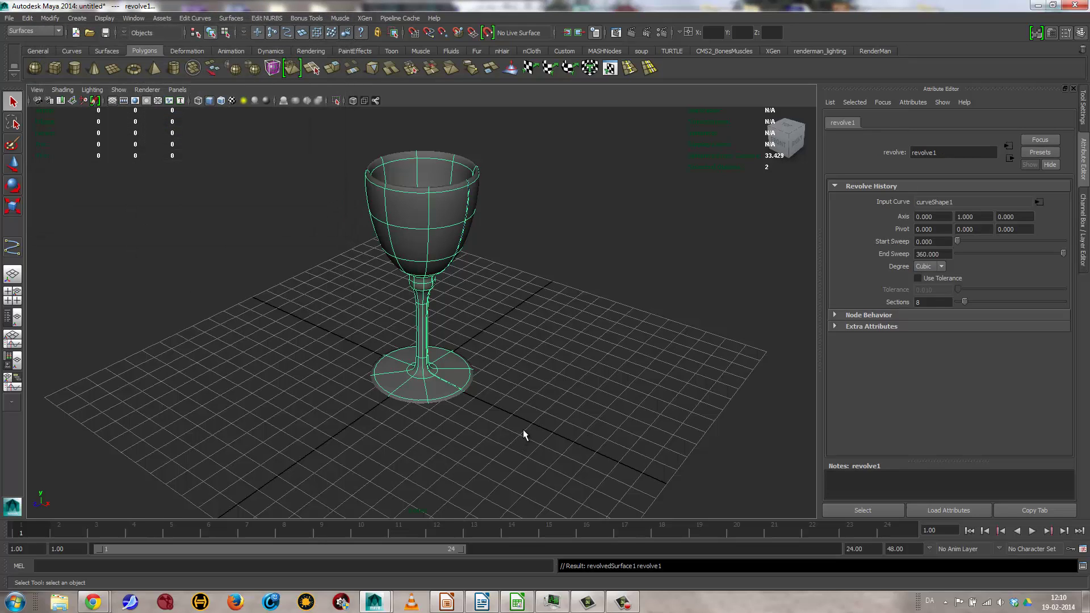
# Delete the revolved NURBS goblet and select its profile curve again.
pyautogui.keyDown('alt'); pyautogui.moveTo(470, 348); pyautogui.dragTo(422, 297); pyautogui.keyUp('alt')
pyautogui.click(416, 272)
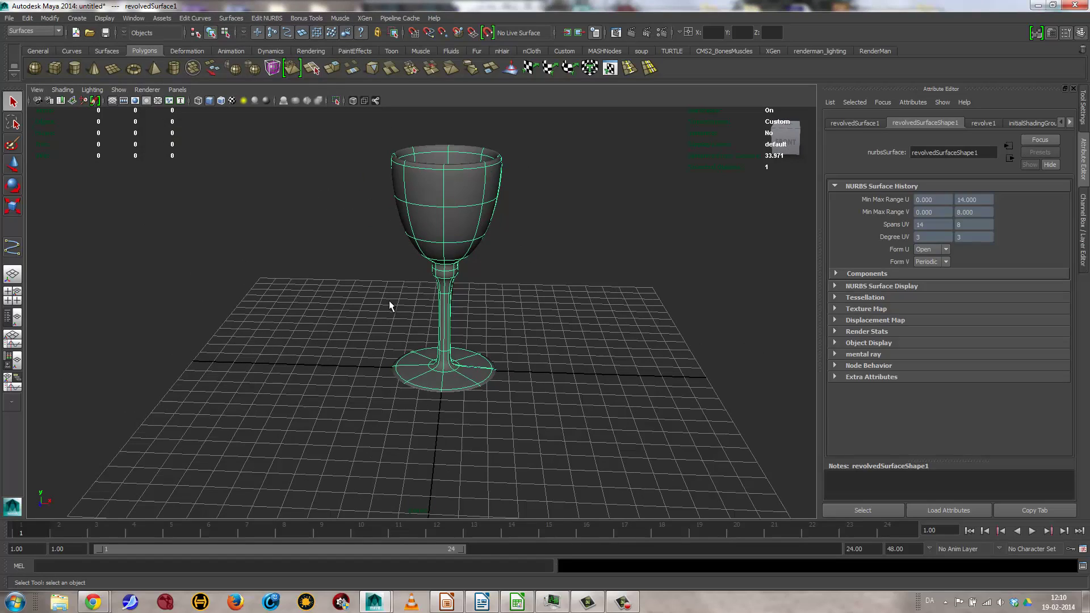
pyautogui.press('Delete')
pyautogui.moveTo(444, 220); pyautogui.dragTo(522, 284)
# Revolve the profile curve around Y with polygon output, 8 segments and the Control points tessellation method.
pyautogui.click(231, 17)
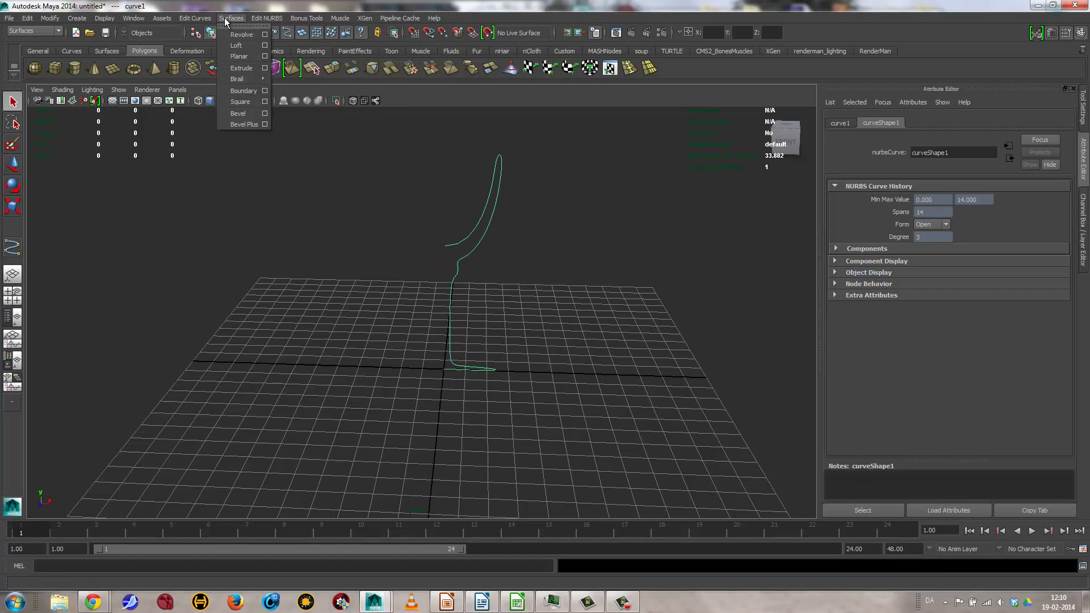
pyautogui.click(269, 54)
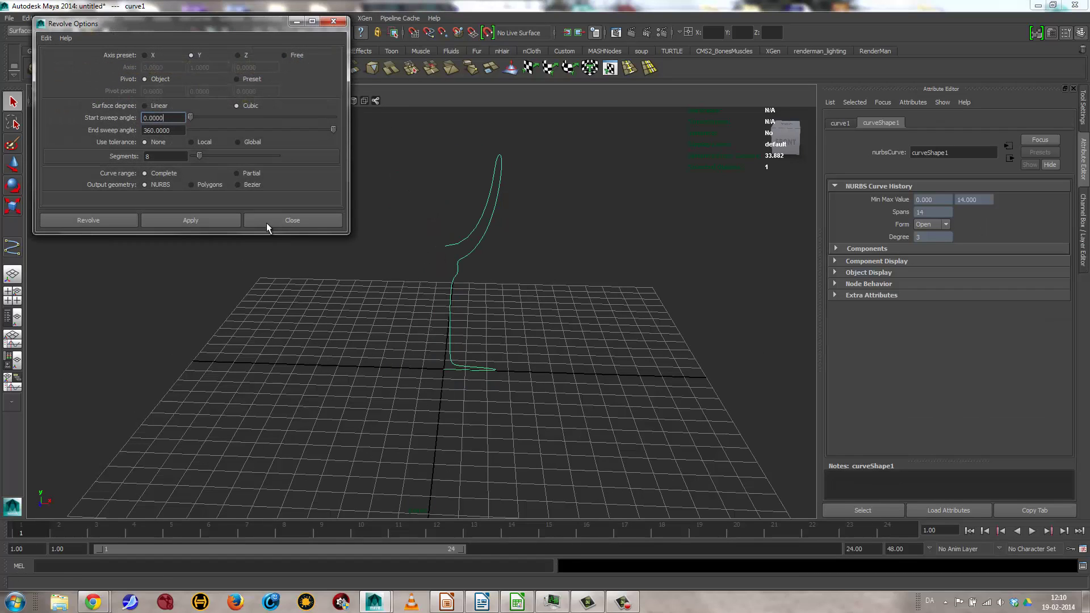
pyautogui.click(189, 185)
pyautogui.moveTo(336, 130); pyautogui.dragTo(338, 169)
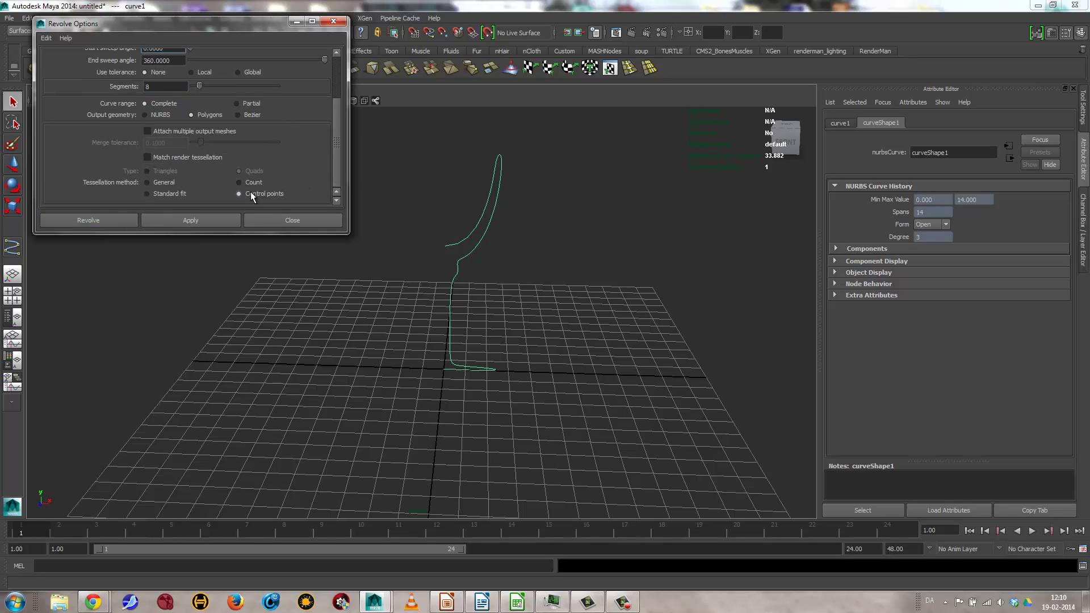
pyautogui.click(85, 220)
# Display the polygon goblet with smooth mesh preview and select it.
pyautogui.keyDown('alt'); pyautogui.moveTo(574, 341); pyautogui.dragTo(432, 365); pyautogui.keyUp('alt')
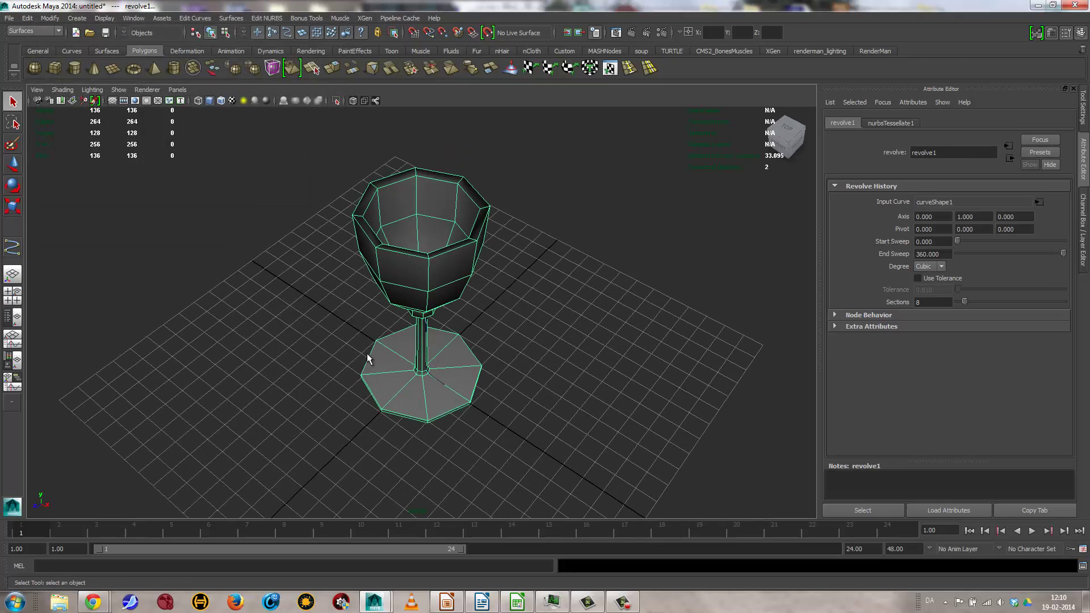
pyautogui.keyDown('alt'); pyautogui.moveTo(368, 354); pyautogui.dragTo(571, 335, button='right'); pyautogui.keyUp('alt')
pyautogui.keyDown('alt'); pyautogui.moveTo(402, 346); pyautogui.dragTo(408, 399, button='middle'); pyautogui.keyUp('alt')
pyautogui.keyDown('alt'); pyautogui.moveTo(407, 404); pyautogui.dragTo(420, 331); pyautogui.keyUp('alt')
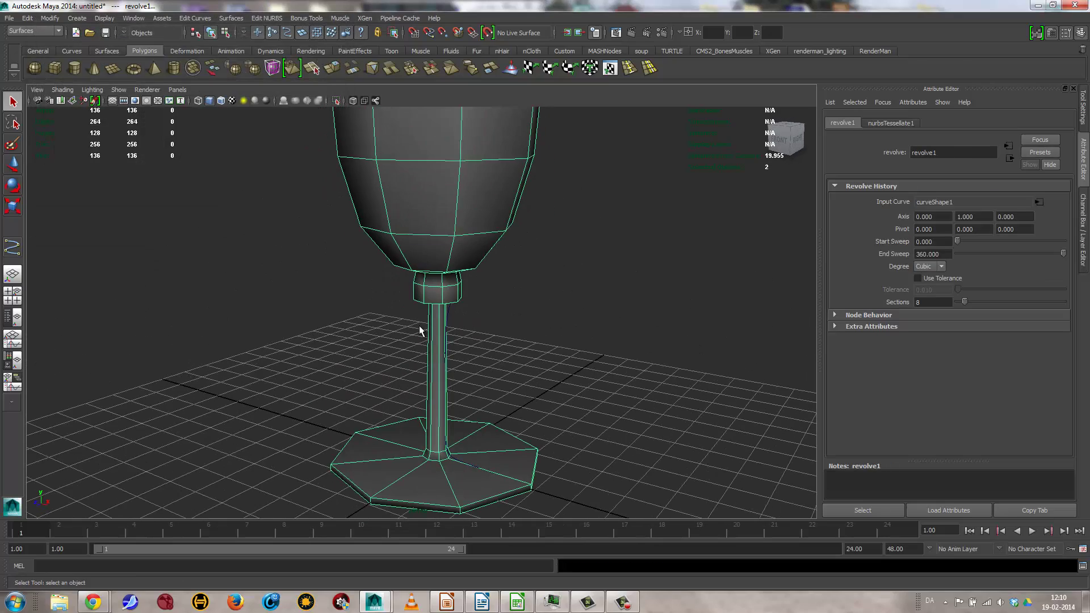
pyautogui.press('3')
pyautogui.keyDown('alt'); pyautogui.moveTo(536, 328); pyautogui.dragTo(517, 276); pyautogui.keyUp('alt')
pyautogui.click(519, 360)
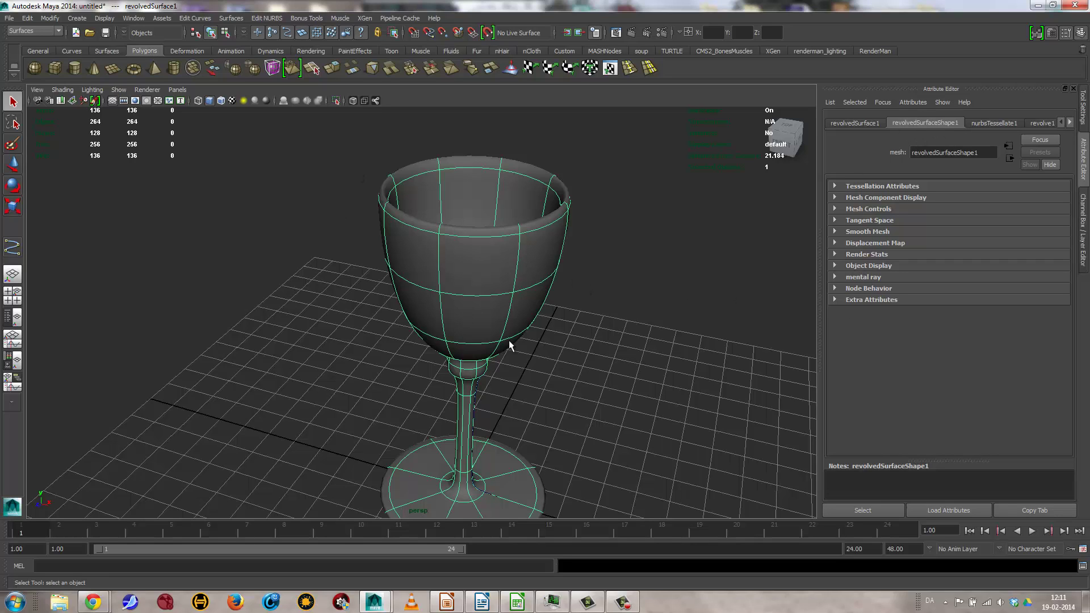
# Enable Opposite in the goblet shape's render stats.
pyautogui.click(834, 253)
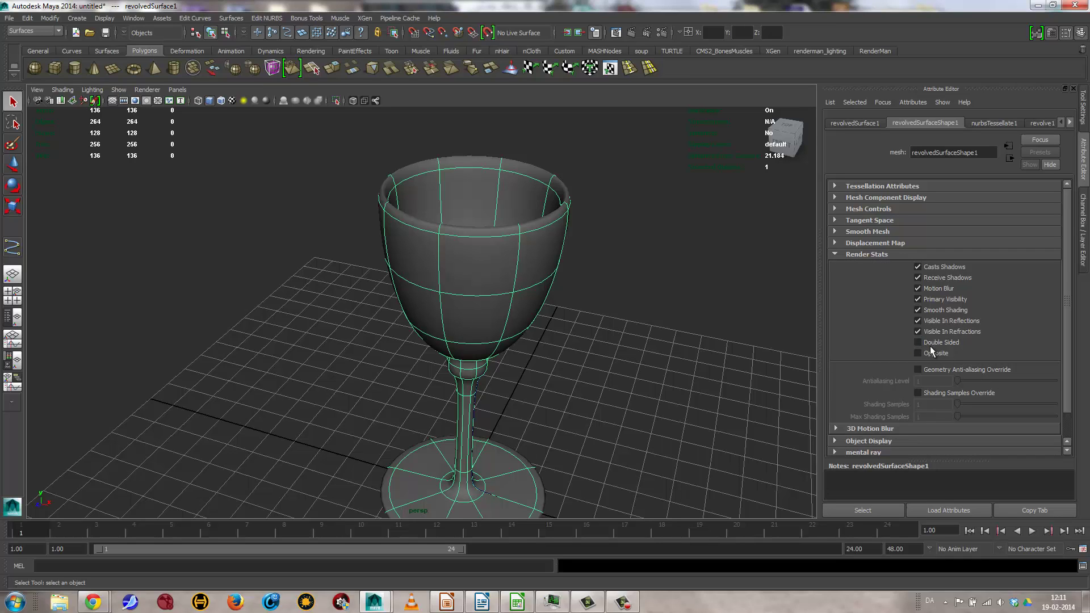
pyautogui.keyDown('alt'); pyautogui.moveTo(588, 317); pyautogui.dragTo(647, 323); pyautogui.keyUp('alt')
pyautogui.keyDown('alt'); pyautogui.moveTo(647, 323); pyautogui.dragTo(474, 318, button='right'); pyautogui.keyUp('alt')
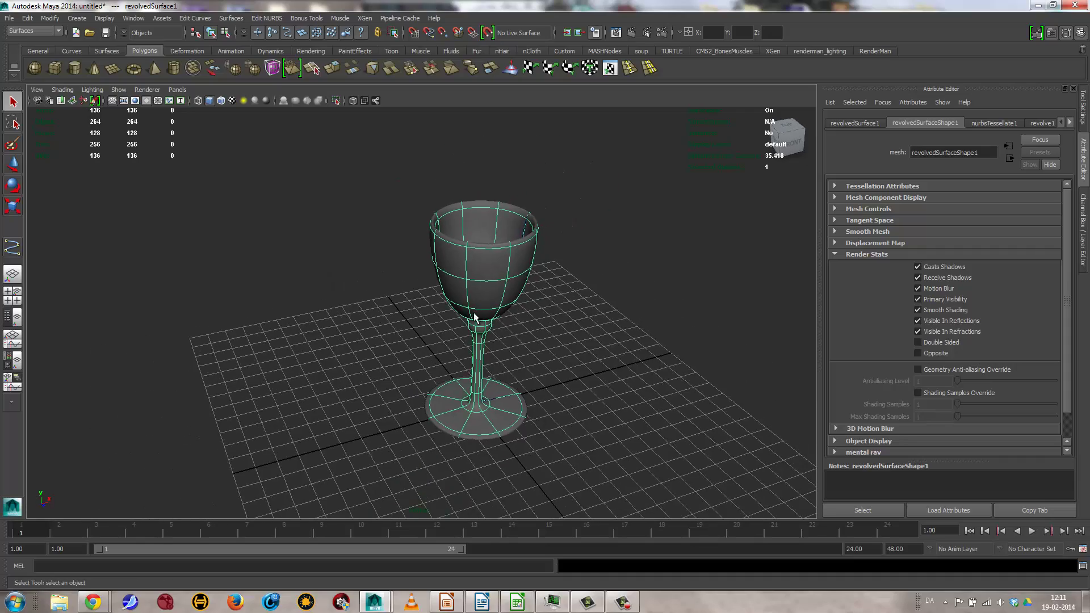
pyautogui.keyDown('alt'); pyautogui.moveTo(474, 318); pyautogui.dragTo(639, 382); pyautogui.keyUp('alt')
pyautogui.scroll(5, 534, 307)
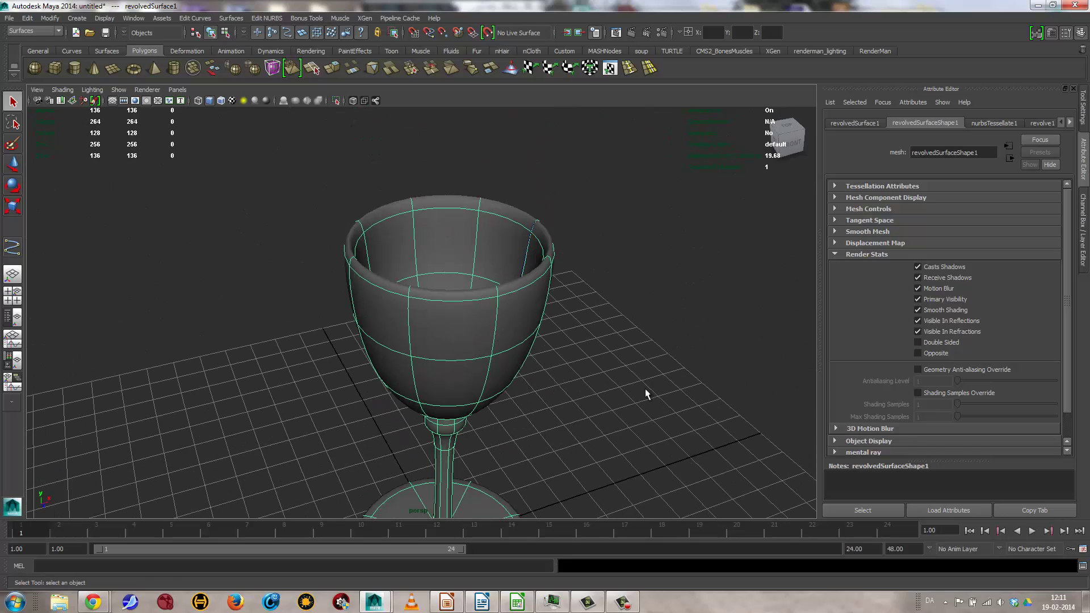
pyautogui.click(918, 353)
pyautogui.keyDown('alt'); pyautogui.moveTo(671, 345); pyautogui.dragTo(496, 359, button='right'); pyautogui.keyUp('alt')
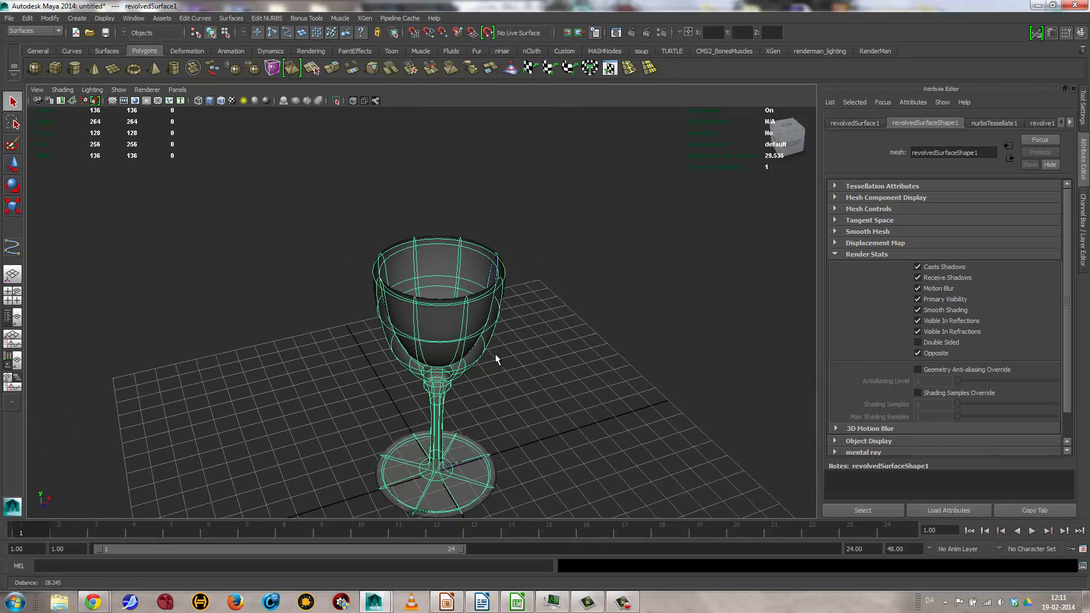
# Examine the goblet's shading from several angles and turn off Opposite in its render stats.
pyautogui.keyDown('alt'); pyautogui.moveTo(496, 359); pyautogui.dragTo(521, 301, button='middle'); pyautogui.keyUp('alt')
pyautogui.keyDown('alt'); pyautogui.moveTo(520, 302); pyautogui.dragTo(521, 280); pyautogui.keyUp('alt')
pyautogui.keyDown('alt'); pyautogui.moveTo(521, 280); pyautogui.dragTo(795, 307, button='right'); pyautogui.keyUp('alt')
pyautogui.keyDown('alt'); pyautogui.moveTo(618, 304); pyautogui.dragTo(608, 329, button='middle'); pyautogui.keyUp('alt')
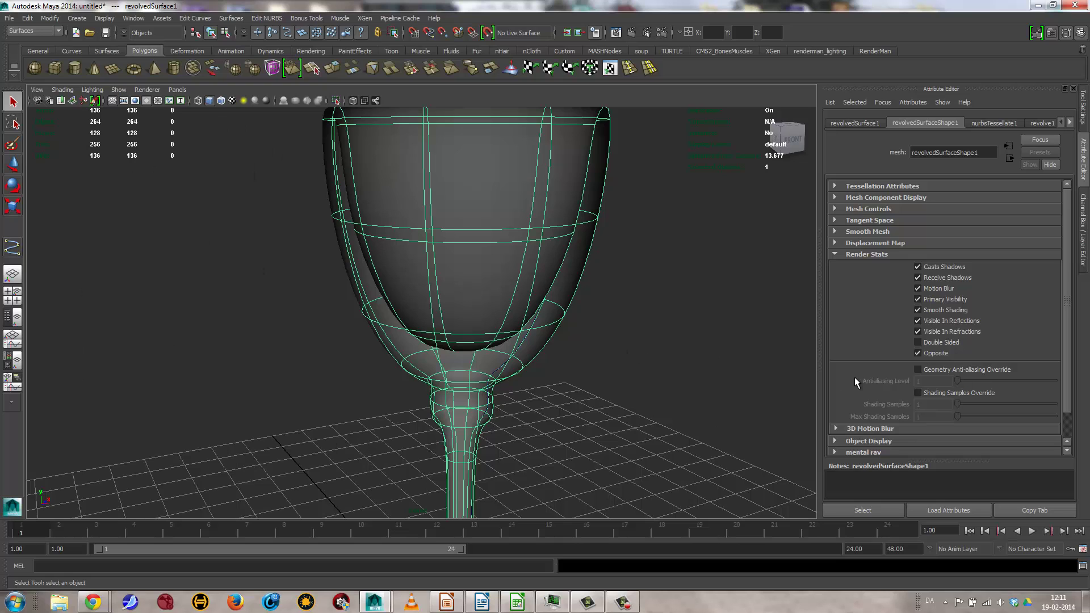
pyautogui.keyDown('alt'); pyautogui.moveTo(625, 325); pyautogui.dragTo(343, 352, button='right'); pyautogui.keyUp('alt')
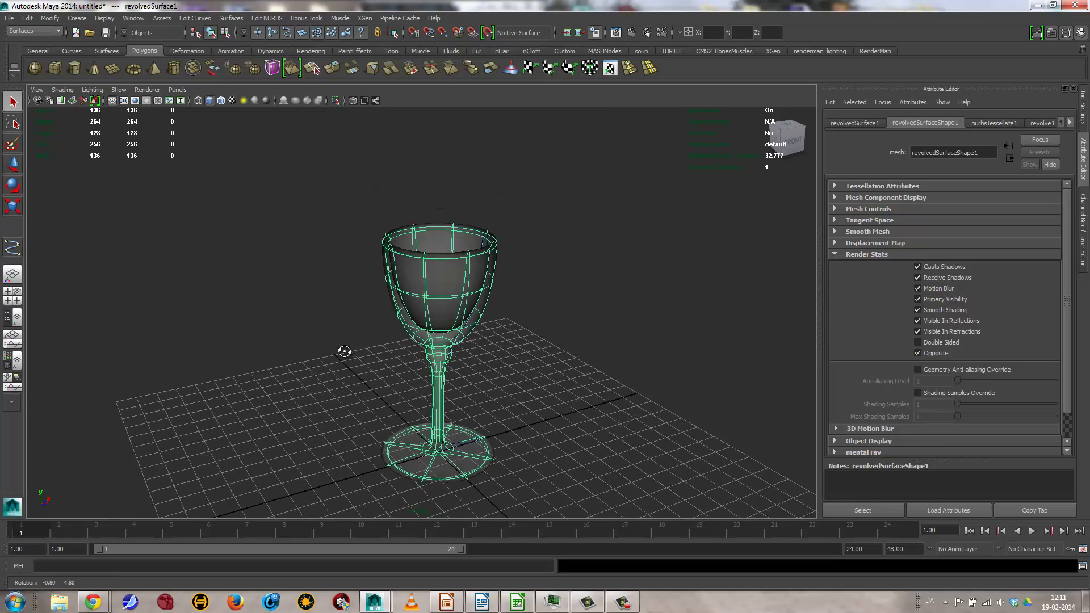
pyautogui.keyDown('alt'); pyautogui.moveTo(343, 353); pyautogui.dragTo(334, 324); pyautogui.keyUp('alt')
pyautogui.click(932, 353)
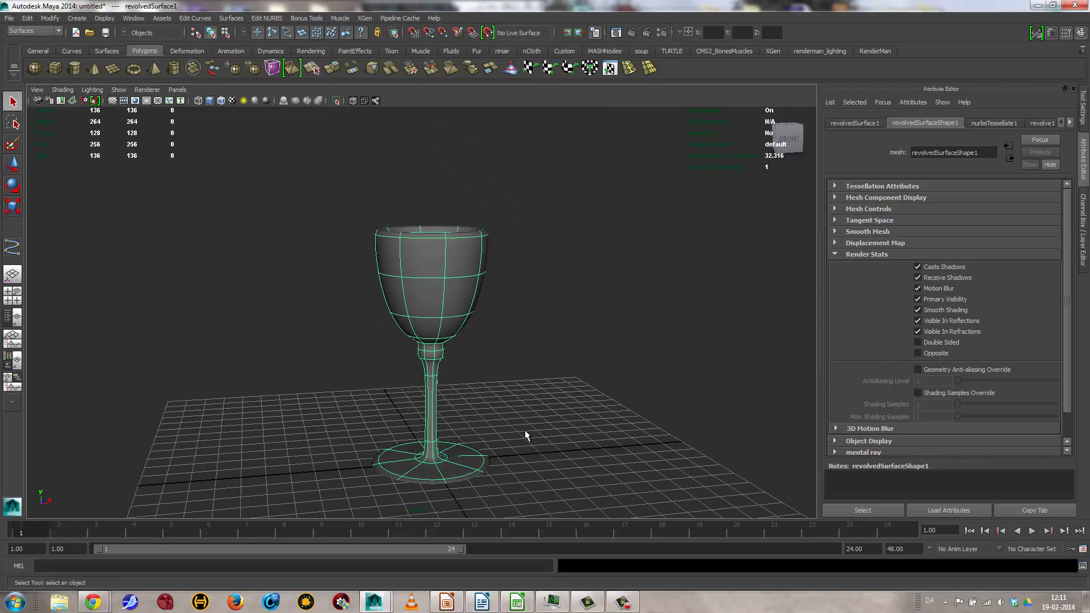
pyautogui.keyDown('alt'); pyautogui.moveTo(500, 379); pyautogui.dragTo(433, 312); pyautogui.keyUp('alt')
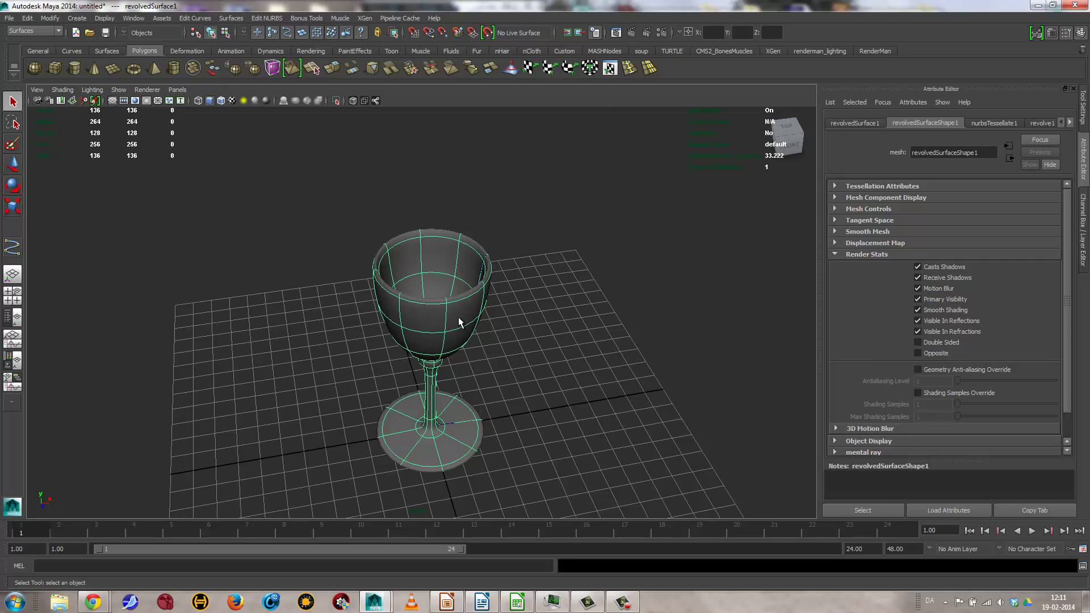
# Enable Opposite again in the goblet's render stats and try Double Sided on and off.
pyautogui.click(937, 353)
pyautogui.click(921, 341)
pyautogui.click(920, 342)
pyautogui.click(919, 342)
pyautogui.click(921, 350)
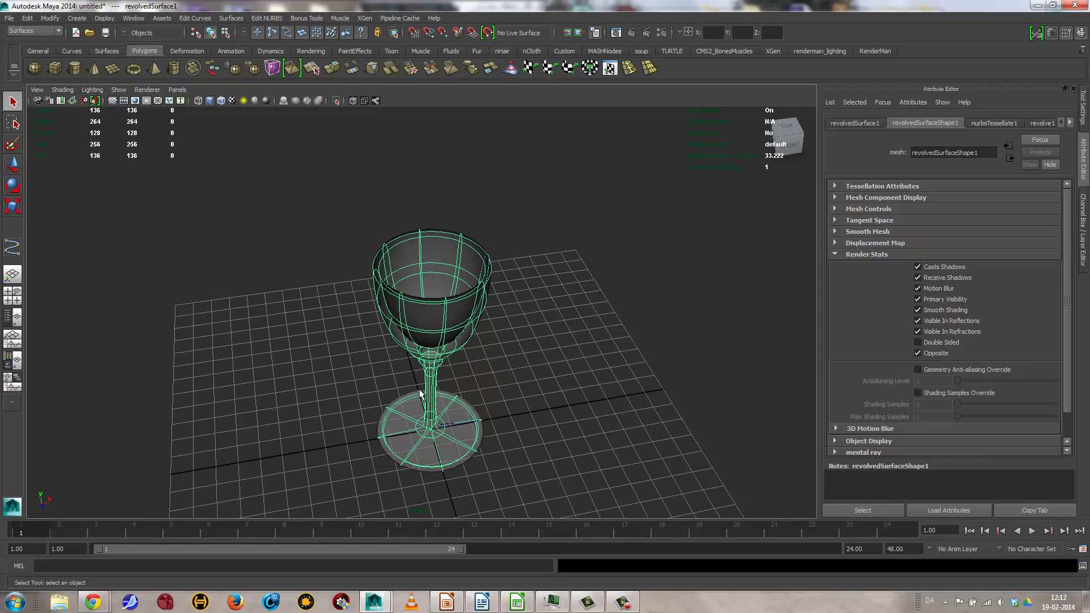
pyautogui.click(924, 354)
# Reverse the polygon normals of the goblet.
pyautogui.click(21, 31)
pyautogui.click(22, 49)
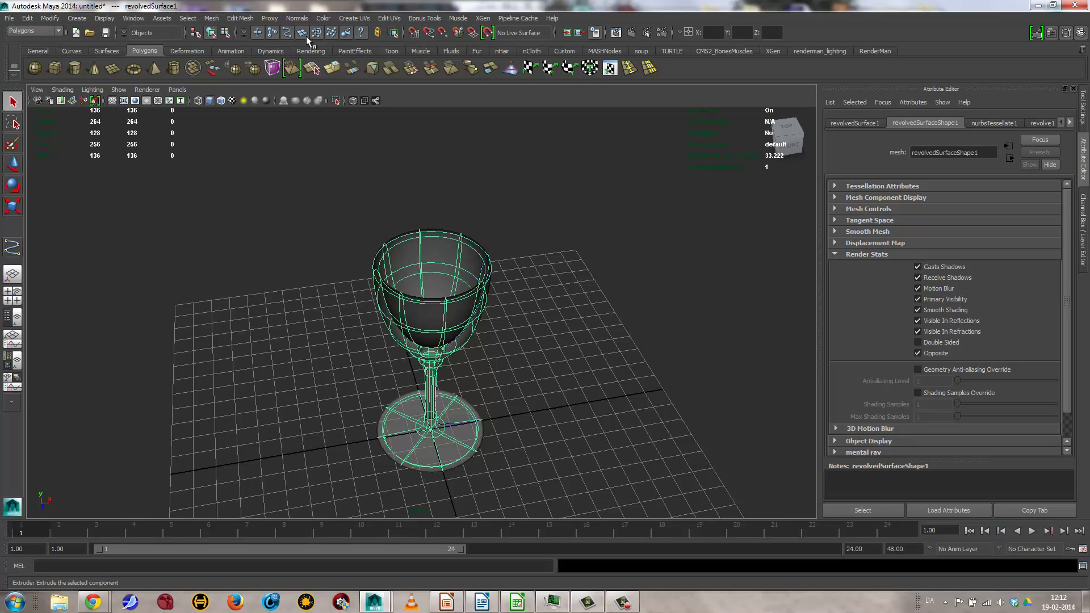
pyautogui.click(297, 18)
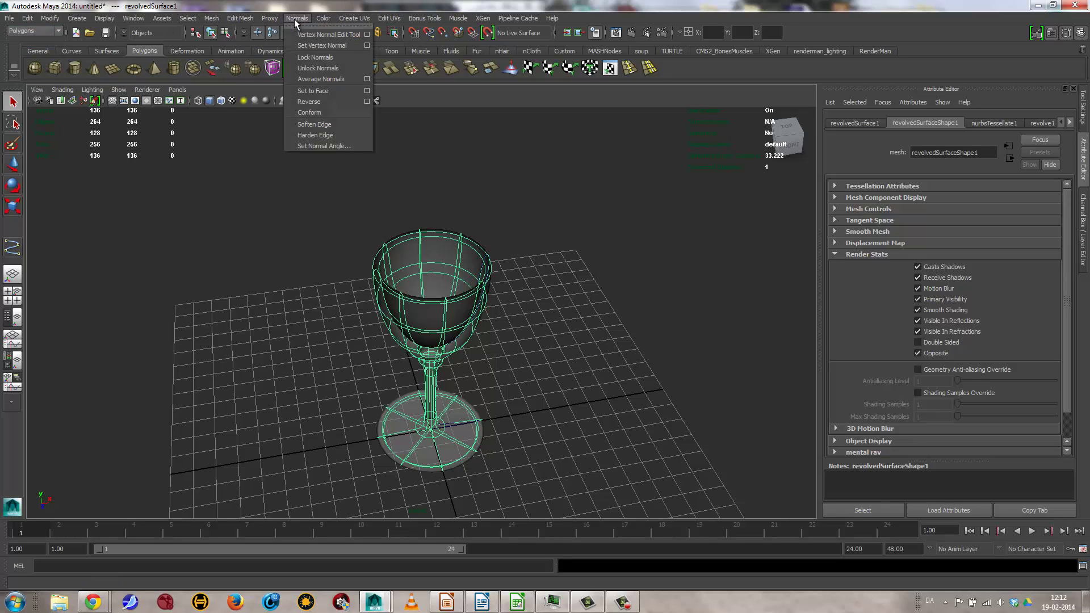
pyautogui.click(310, 101)
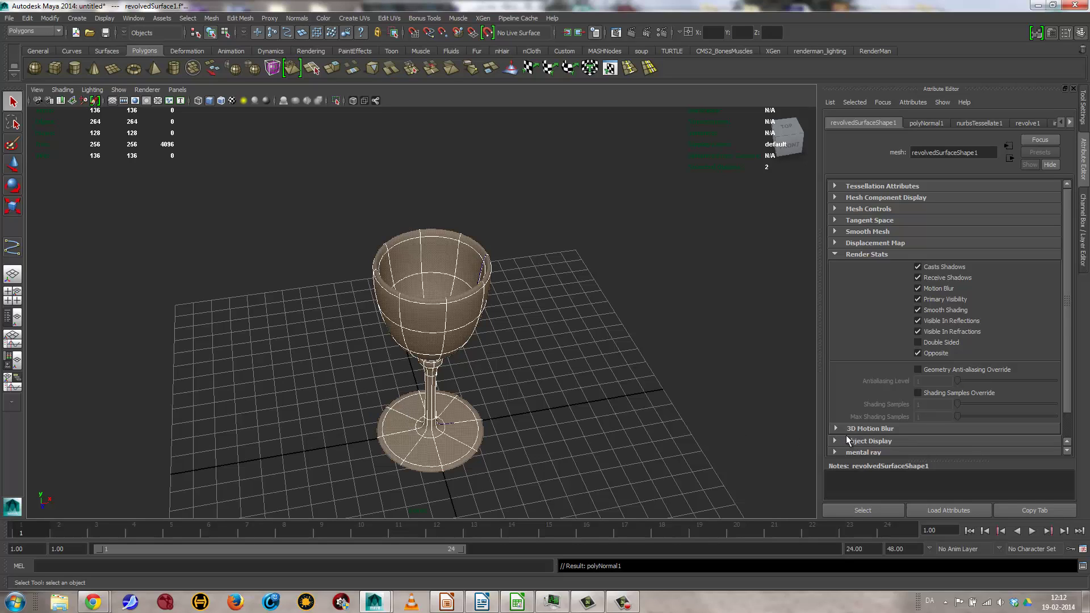
# Try the goblet with Opposite turned off in its render stats and undo the change.
pyautogui.click(927, 350)
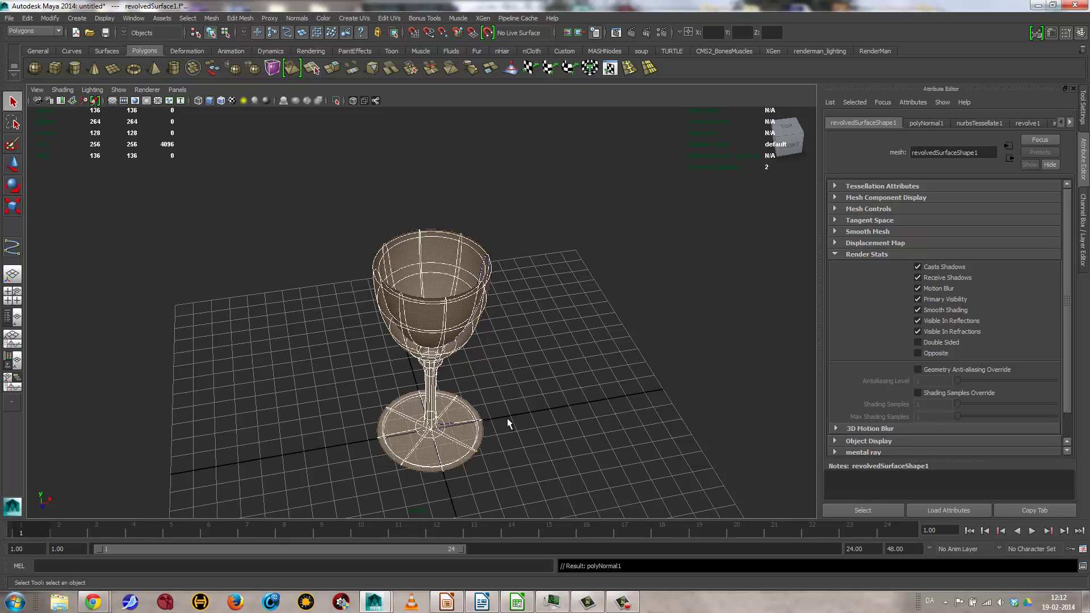
pyautogui.hotkey('ctrl', 'z')
pyautogui.hotkey('ctrl', 'z')
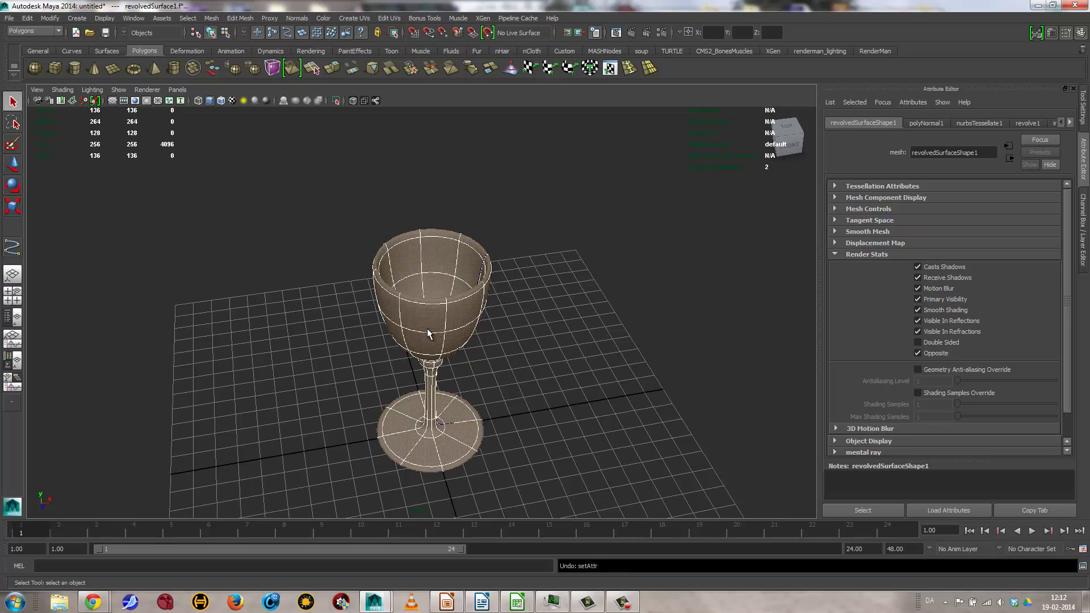
# Select the goblet's profile curve and display its control vertices for editing.
pyautogui.keyDown('alt'); pyautogui.moveTo(461, 404); pyautogui.dragTo(506, 460); pyautogui.keyUp('alt')
pyautogui.click(540, 305)
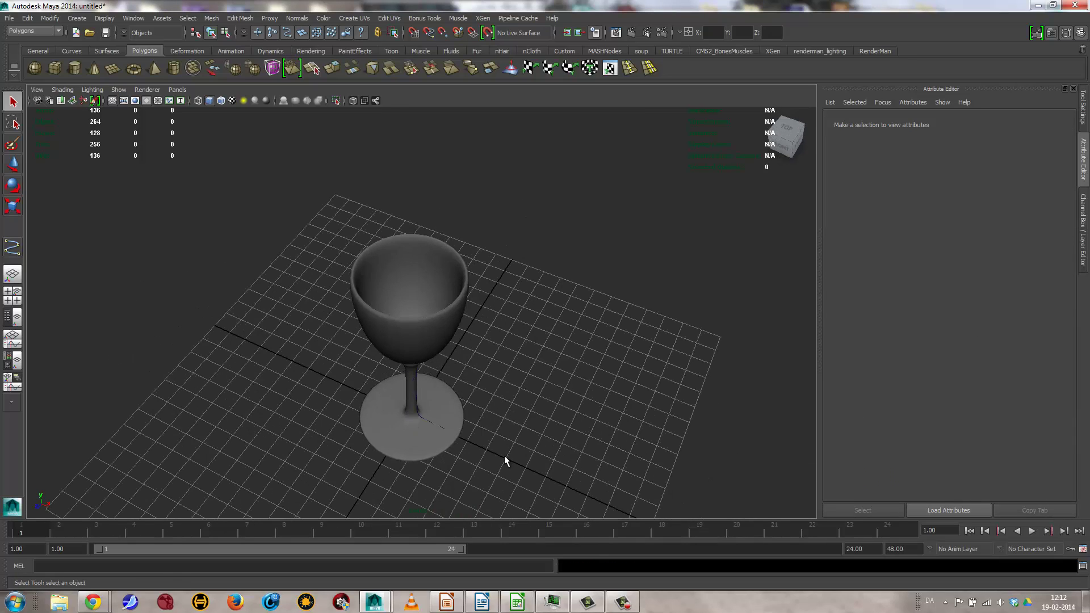
pyautogui.keyDown('alt'); pyautogui.moveTo(435, 465); pyautogui.dragTo(424, 443); pyautogui.keyUp('alt')
pyautogui.click(439, 460)
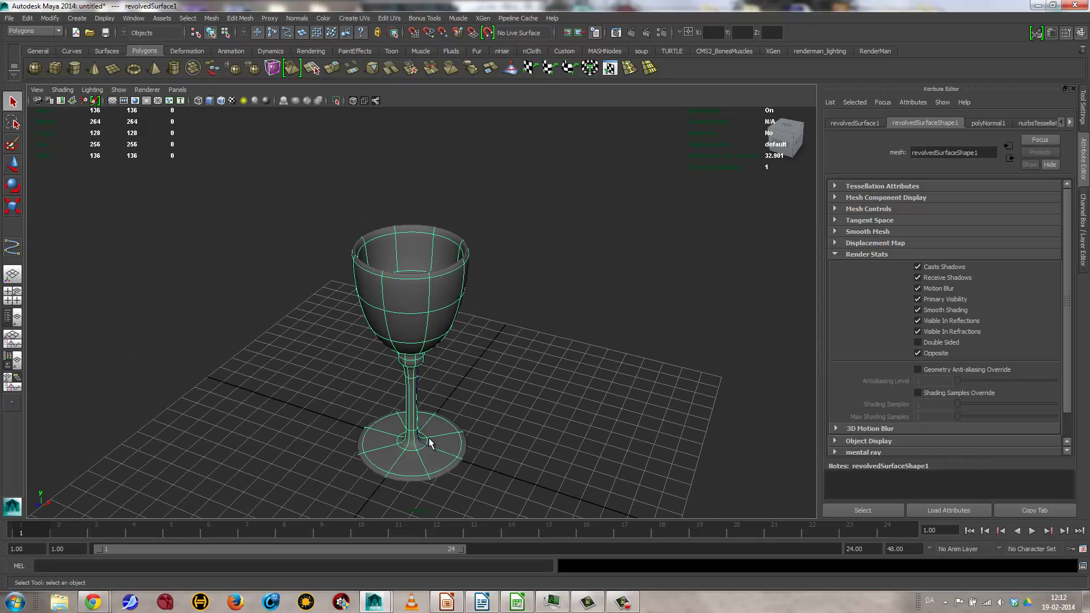
pyautogui.click(428, 441)
pyautogui.keyDown('alt'); pyautogui.moveTo(569, 424); pyautogui.dragTo(428, 356); pyautogui.keyUp('alt')
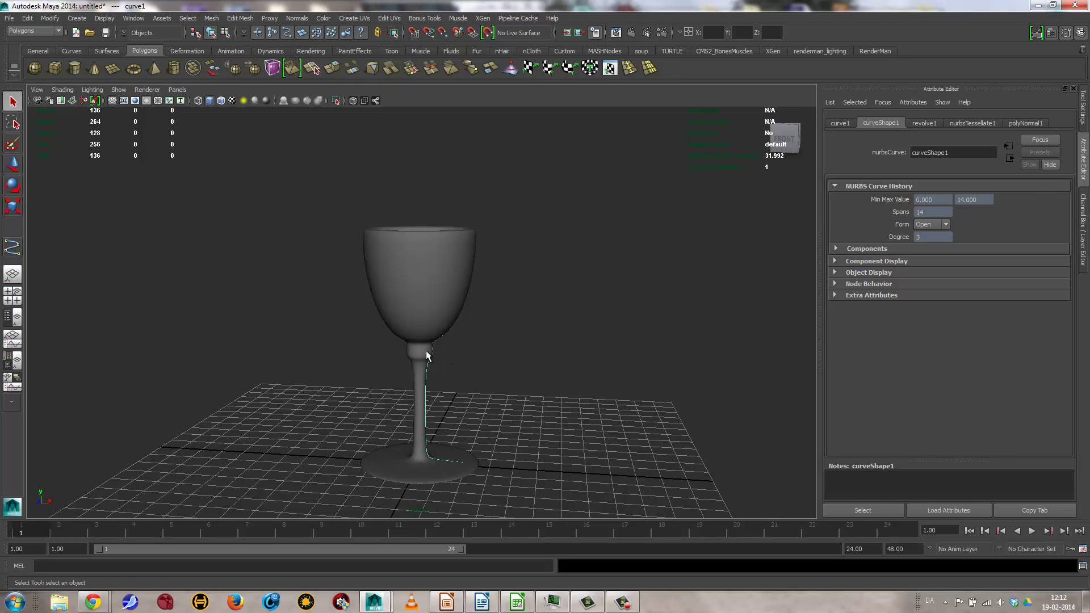
pyautogui.moveTo(461, 368); pyautogui.dragTo(426, 372, button='right')
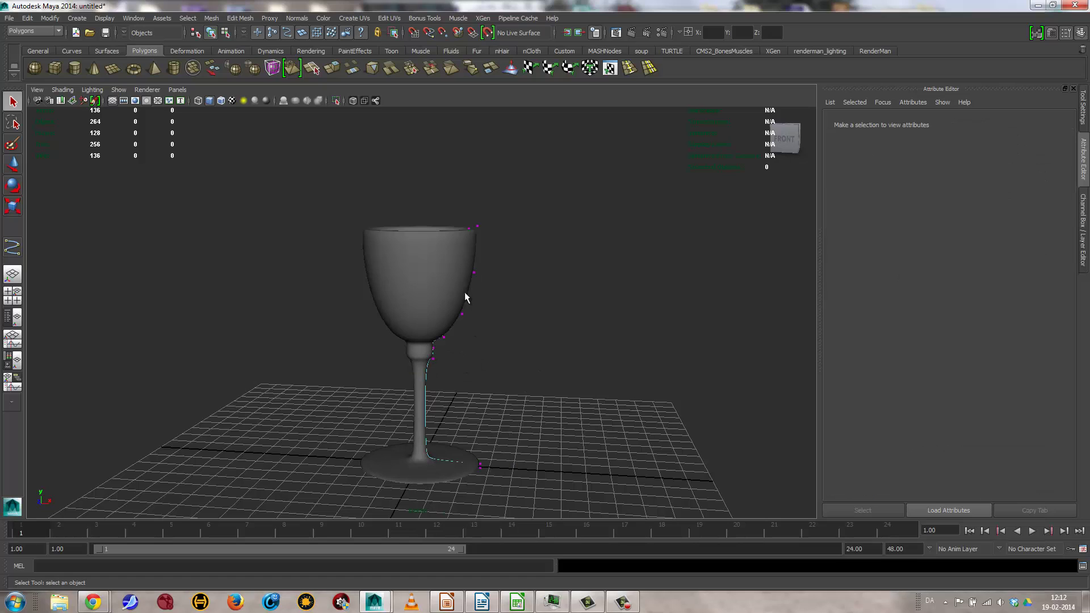
# Pull the outer profile's mid-bowl control vertex inward and move the lower bowl one outward to give the bowl a tulip shape.
pyautogui.moveTo(454, 259)
pyautogui.mouseDown()
pyautogui.moveTo(490, 284)
pyautogui.moveTo(534, 274)
pyautogui.moveTo(467, 275)
pyautogui.mouseUp()
pyautogui.press('w')
pyautogui.moveTo(471, 317); pyautogui.dragTo(513, 316)
pyautogui.keyDown('alt'); pyautogui.moveTo(527, 411); pyautogui.dragTo(557, 419); pyautogui.keyUp('alt')
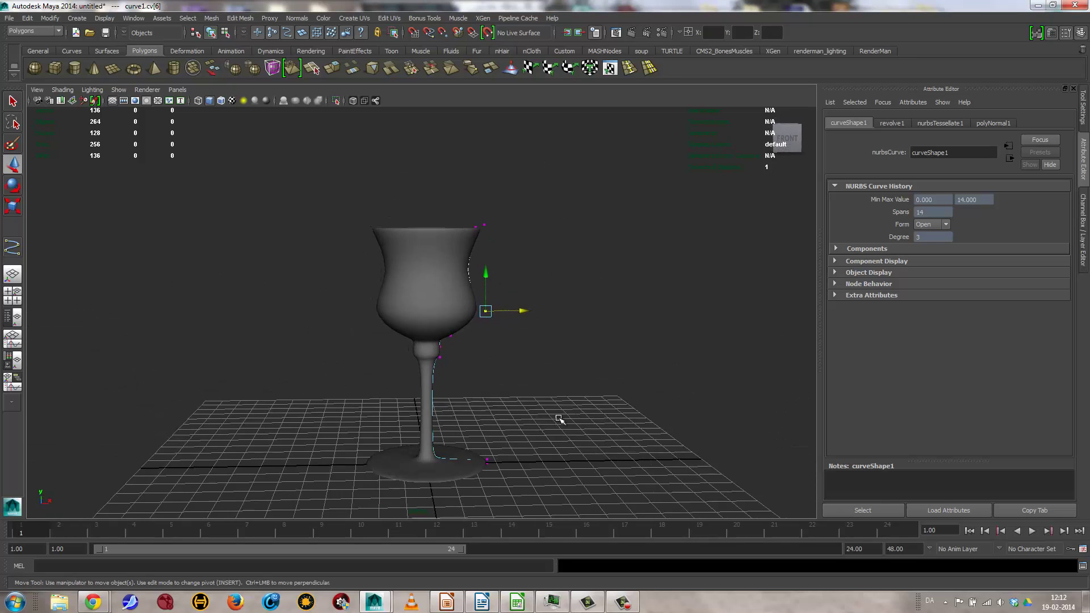
# In a wireframe front view, move the two inner-wall control vertices outward so the inside follows the bowl's outer profile.
pyautogui.press('4')
pyautogui.press('space')
pyautogui.moveTo(513, 391); pyautogui.dragTo(506, 406)
pyautogui.keyDown('alt'); pyautogui.moveTo(602, 356); pyautogui.dragTo(523, 287, button='right'); pyautogui.keyUp('alt')
pyautogui.keyDown('alt'); pyautogui.moveTo(524, 287); pyautogui.dragTo(530, 384, button='middle'); pyautogui.keyUp('alt')
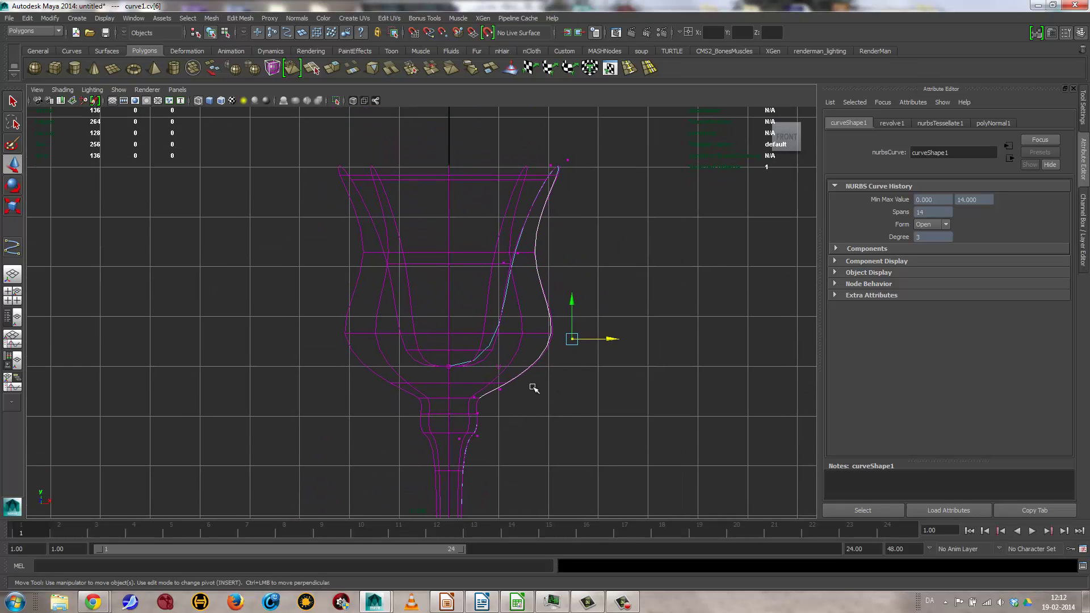
pyautogui.moveTo(485, 250); pyautogui.dragTo(510, 288)
pyautogui.moveTo(504, 263)
pyautogui.mouseDown()
pyautogui.moveTo(527, 337)
pyautogui.moveTo(507, 230)
pyautogui.moveTo(524, 231)
pyautogui.moveTo(519, 309)
pyautogui.moveTo(516, 256)
pyautogui.mouseUp()
pyautogui.click(496, 369)
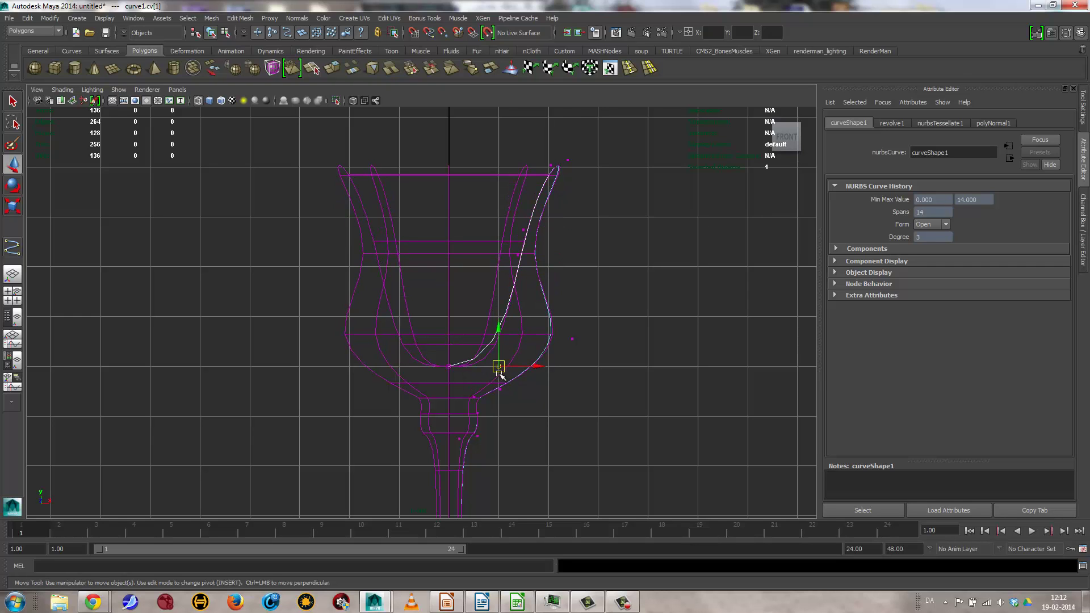
pyautogui.moveTo(496, 369); pyautogui.dragTo(550, 379)
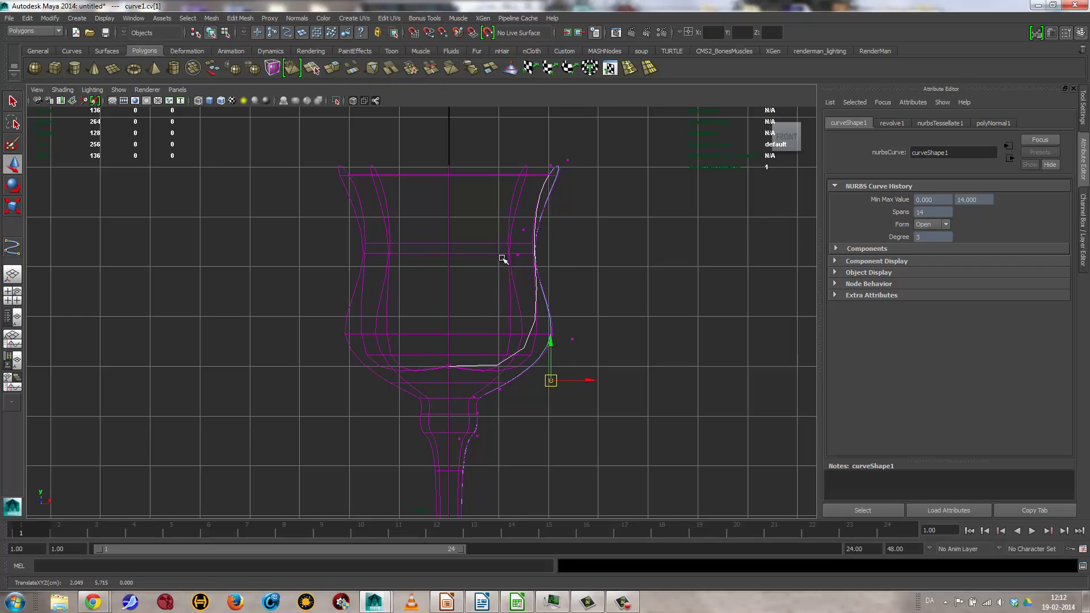
# Pull the outer and inner control vertices at the bowl's waist inward.
pyautogui.moveTo(504, 250); pyautogui.dragTo(525, 261)
pyautogui.moveTo(500, 259); pyautogui.dragTo(492, 256, button='middle')
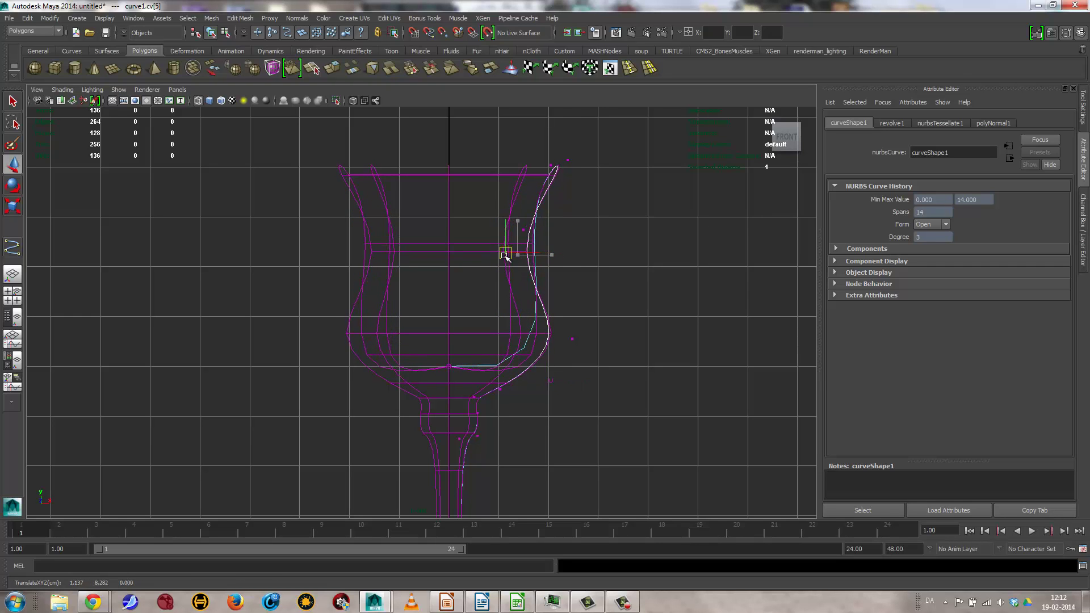
pyautogui.moveTo(469, 201); pyautogui.dragTo(496, 259)
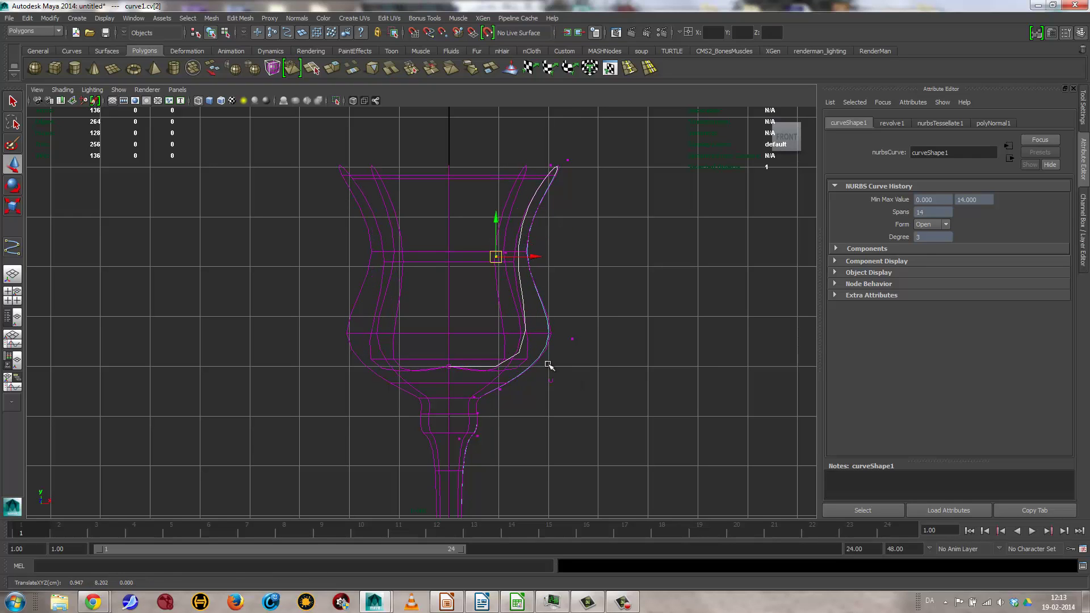
# Move the lower inner-wall control vertex further outward and lower the end vertex on the centre axis.
pyautogui.moveTo(547, 365); pyautogui.dragTo(577, 402)
pyautogui.moveTo(566, 389); pyautogui.dragTo(585, 389, button='middle')
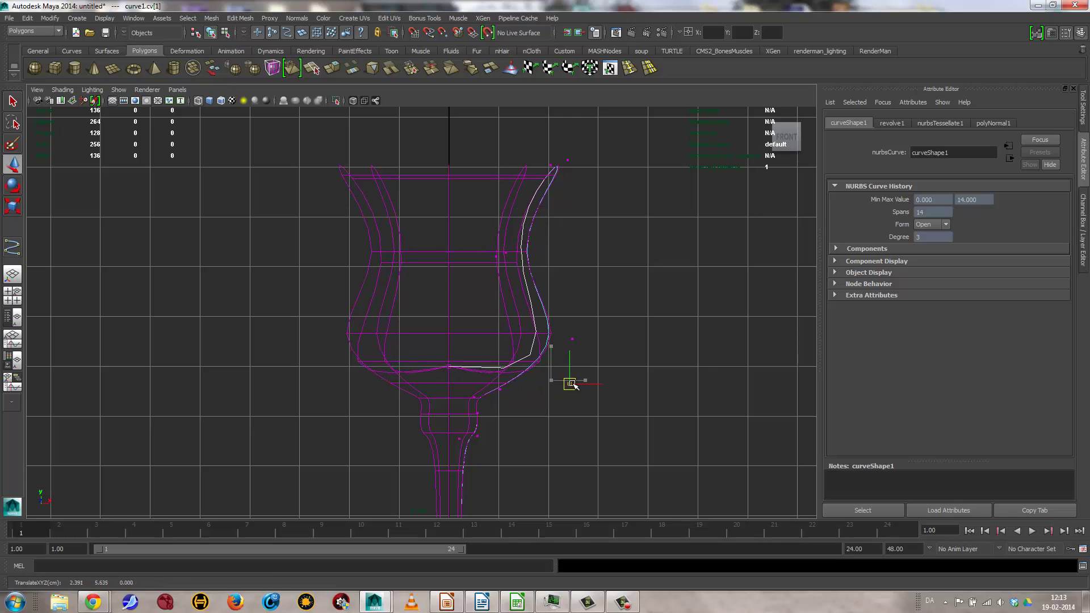
pyautogui.click(448, 367)
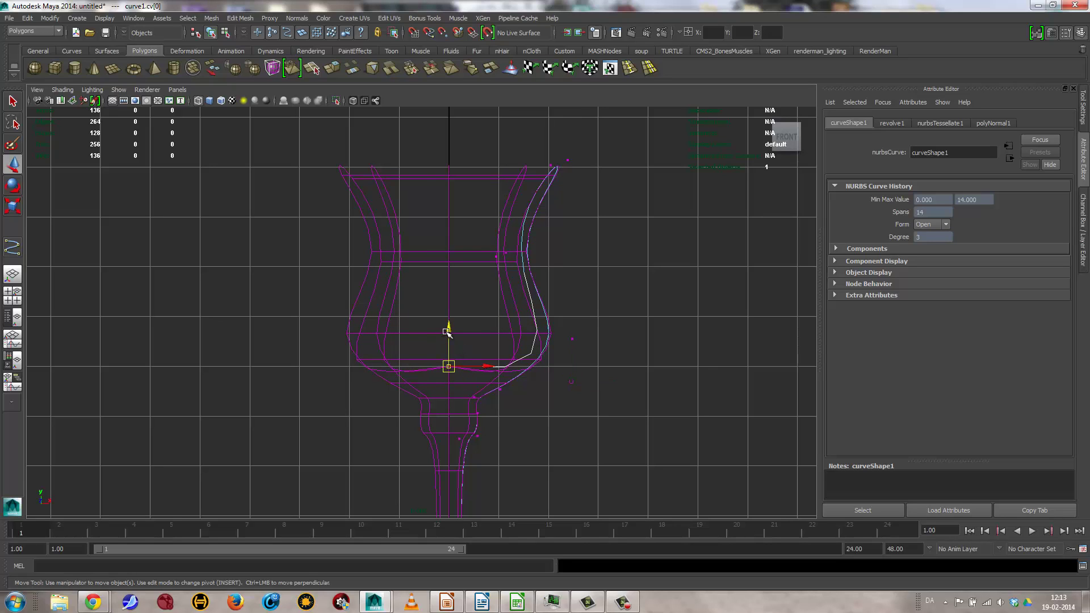
pyautogui.moveTo(450, 329); pyautogui.dragTo(449, 343)
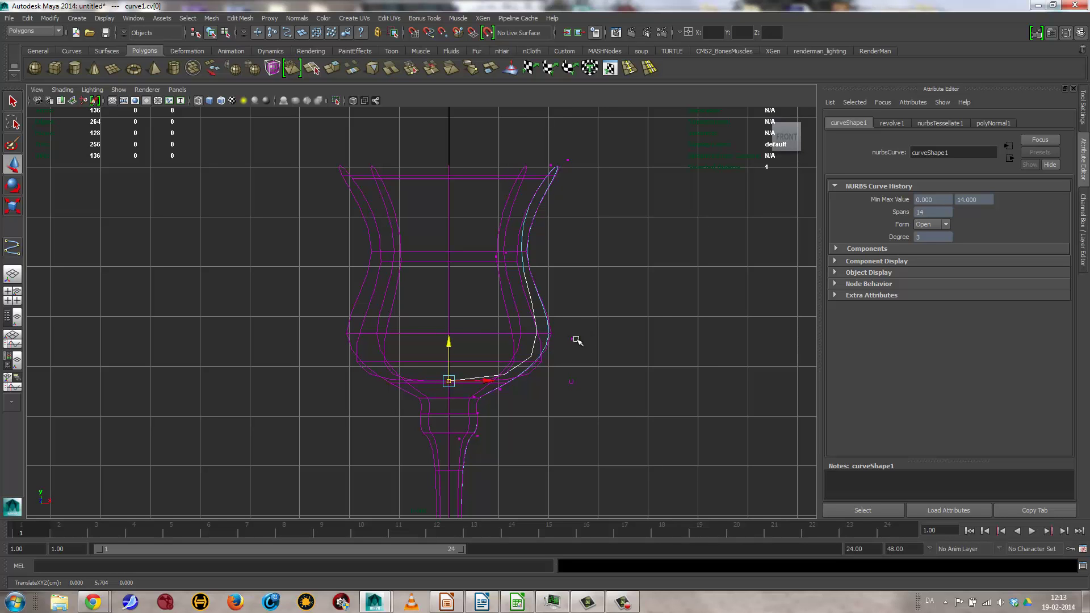
# Return to the perspective view and display the reshaped goblet shaded with no vertices selected.
pyautogui.press('space')
pyautogui.moveTo(577, 341); pyautogui.dragTo(578, 286)
pyautogui.click(578, 286)
pyautogui.moveTo(463, 250)
pyautogui.keyDown('alt'); pyautogui.mouseDown()
pyautogui.moveTo(440, 318)
pyautogui.moveTo(473, 342)
pyautogui.moveTo(476, 301)
pyautogui.moveTo(480, 317)
pyautogui.mouseUp(); pyautogui.keyUp('alt')
pyautogui.press('5')
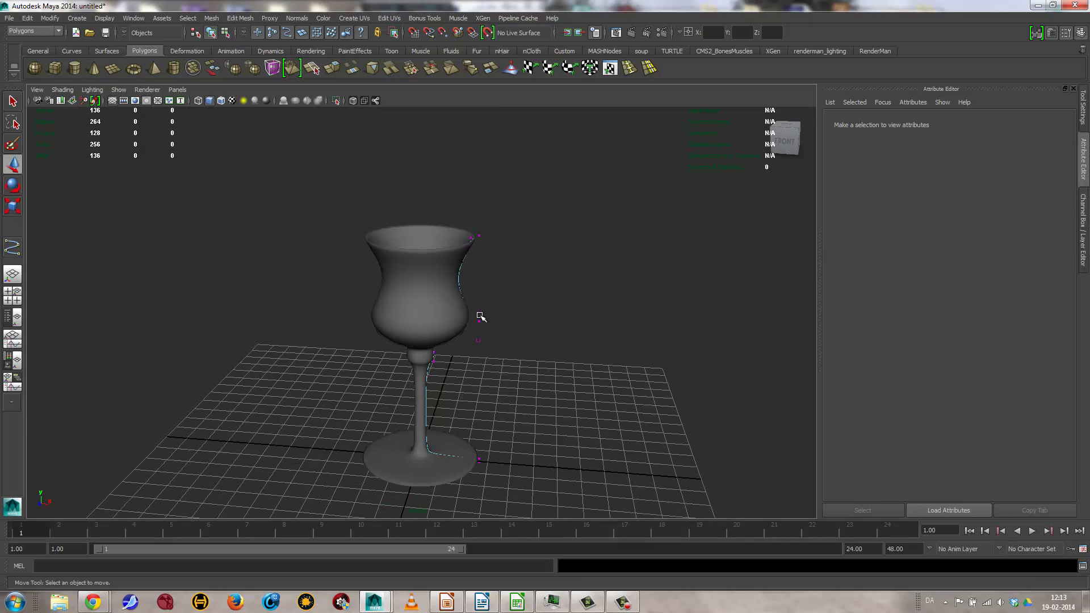
# Select the goblet together with its profile curve in object mode and delete both.
pyautogui.moveTo(482, 340); pyautogui.dragTo(500, 333, button='right')
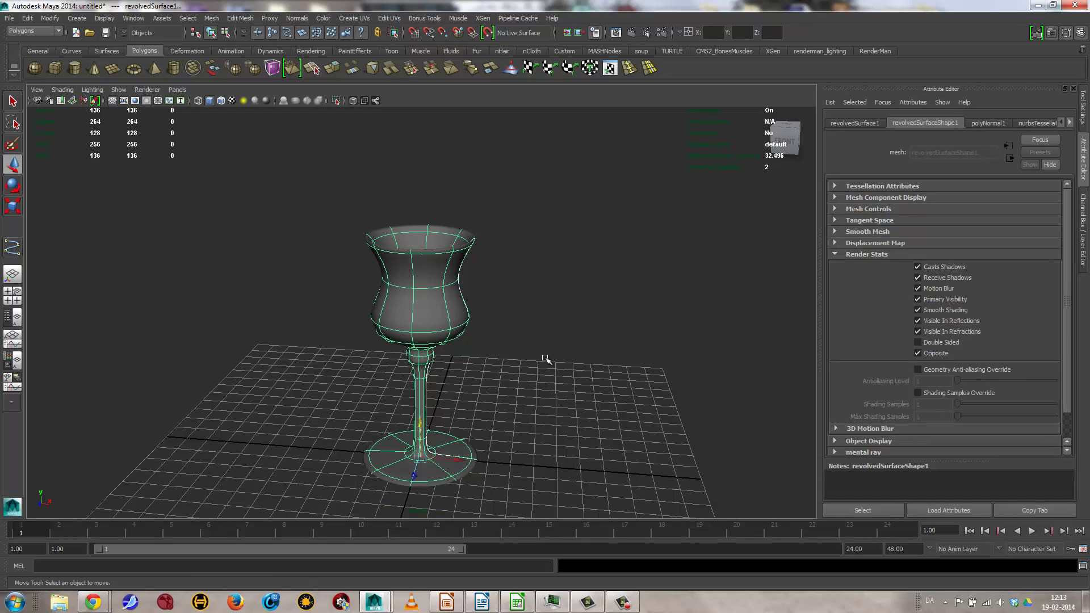
pyautogui.press('Delete')
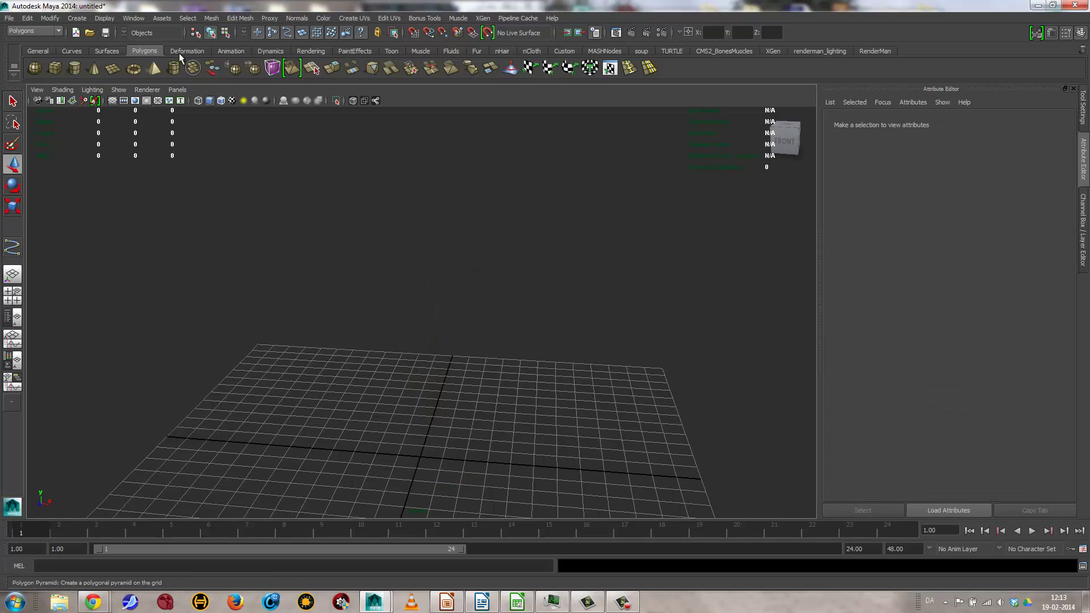
# Create a 3D fluid container at the origin of the emptied scene using the Dynamics tools.
pyautogui.click(85, 20)
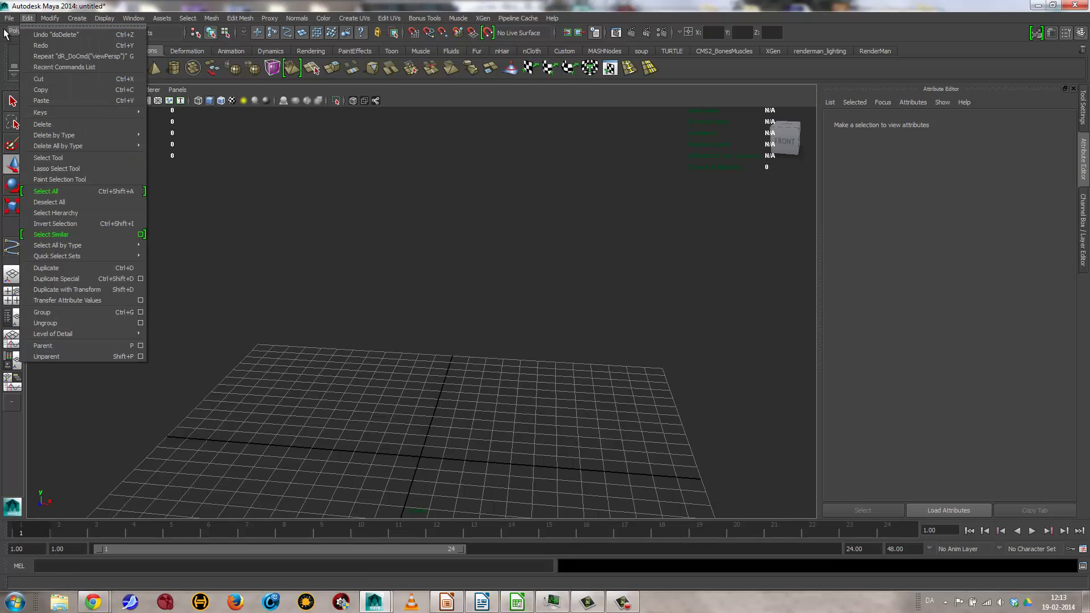
pyautogui.click(27, 18)
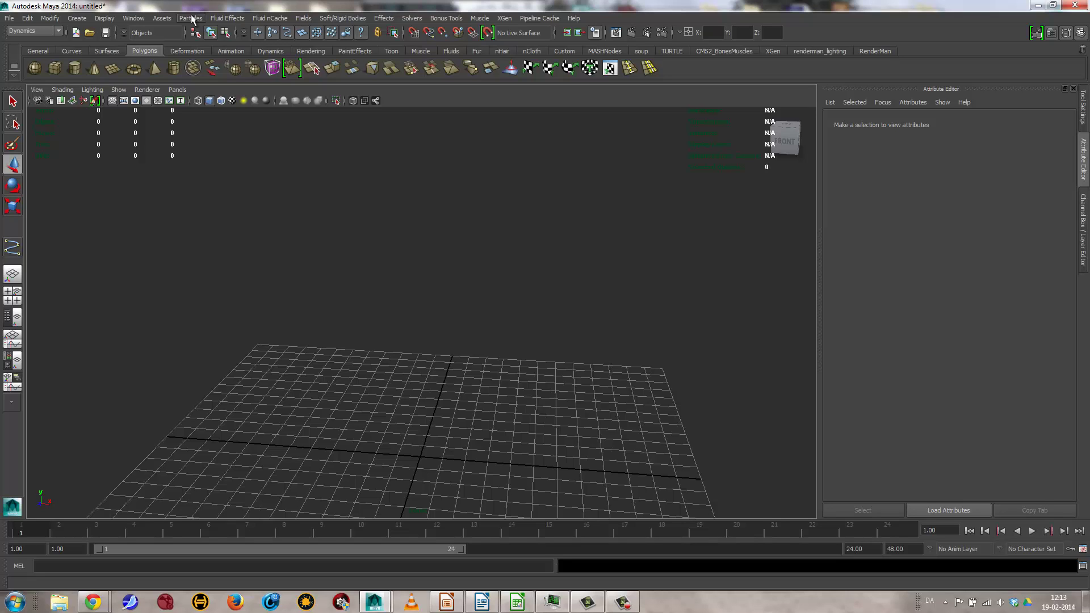
pyautogui.click(239, 21)
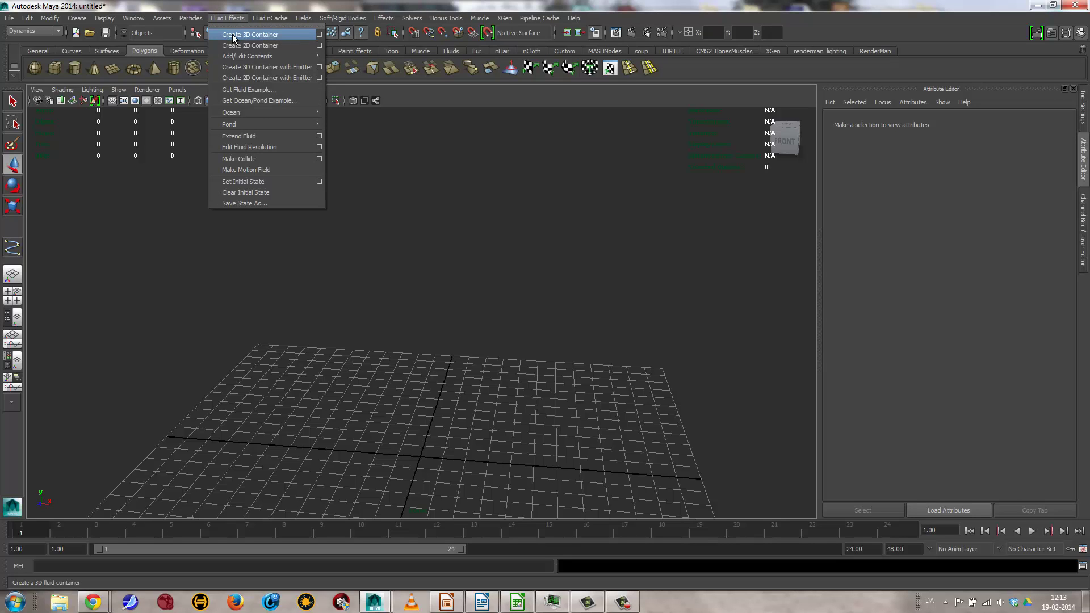
pyautogui.click(249, 35)
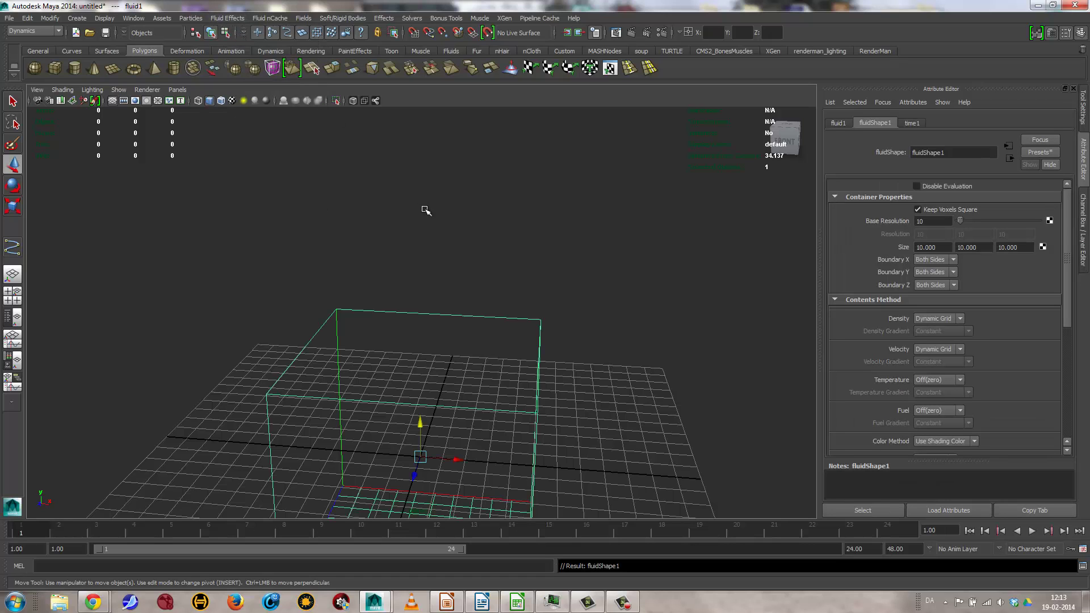
pyautogui.keyDown('alt'); pyautogui.moveTo(589, 239); pyautogui.dragTo(318, 283, button='right'); pyautogui.keyUp('alt')
pyautogui.keyDown('alt'); pyautogui.moveTo(319, 282); pyautogui.dragTo(397, 243); pyautogui.keyUp('alt')
pyautogui.keyDown('alt'); pyautogui.moveTo(397, 244); pyautogui.dragTo(606, 282, button='right'); pyautogui.keyUp('alt')
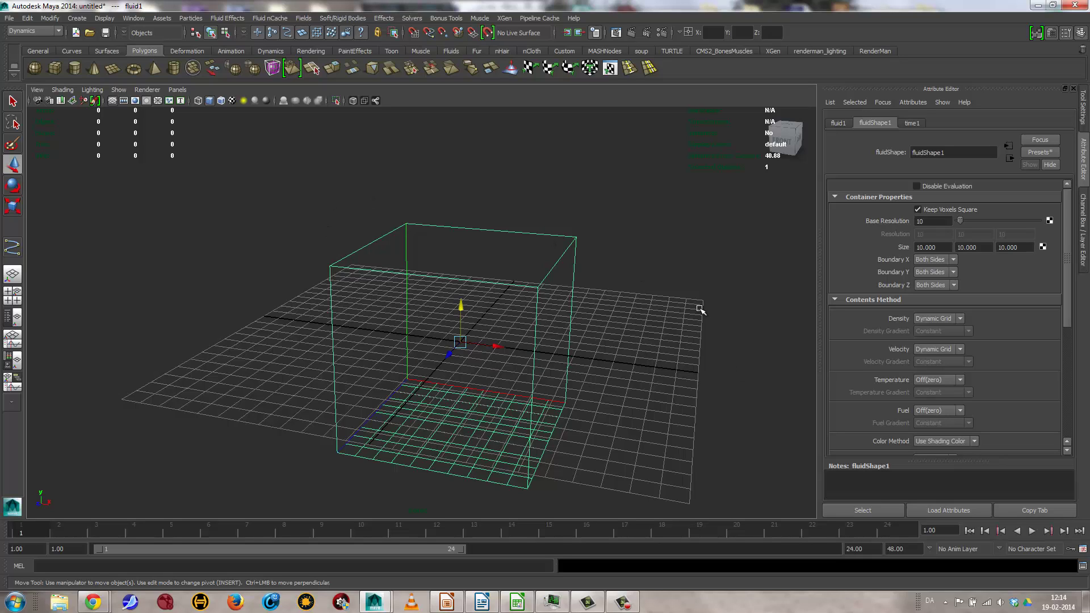
# Paint density strokes inside the 3D fluid container with the Paint Fluids Tool on differently oriented slices, leaving the paint tool when finished.
pyautogui.click(219, 18)
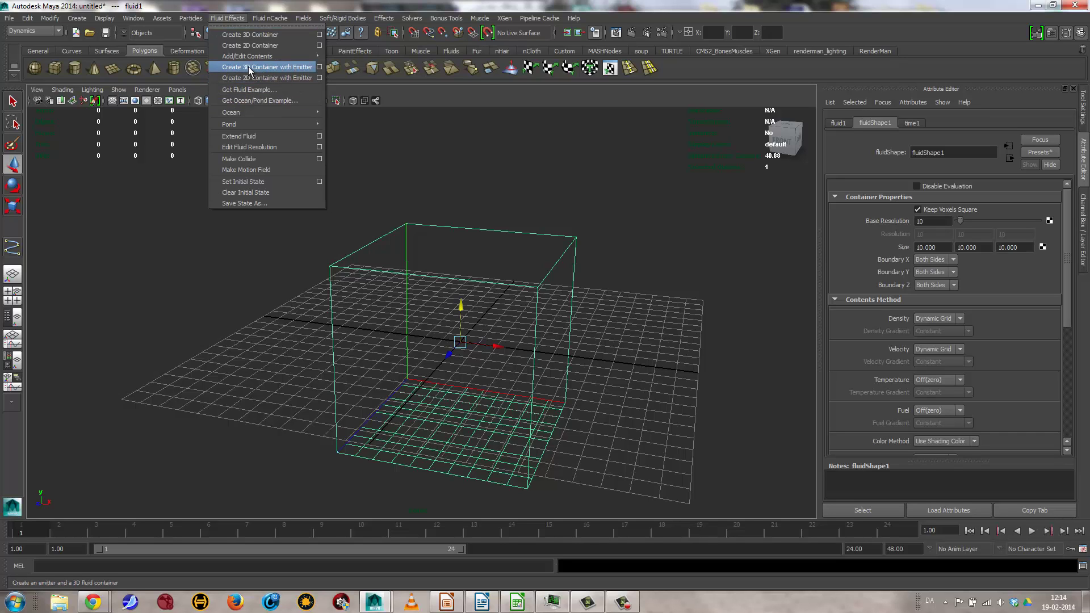
pyautogui.moveTo(254, 56)
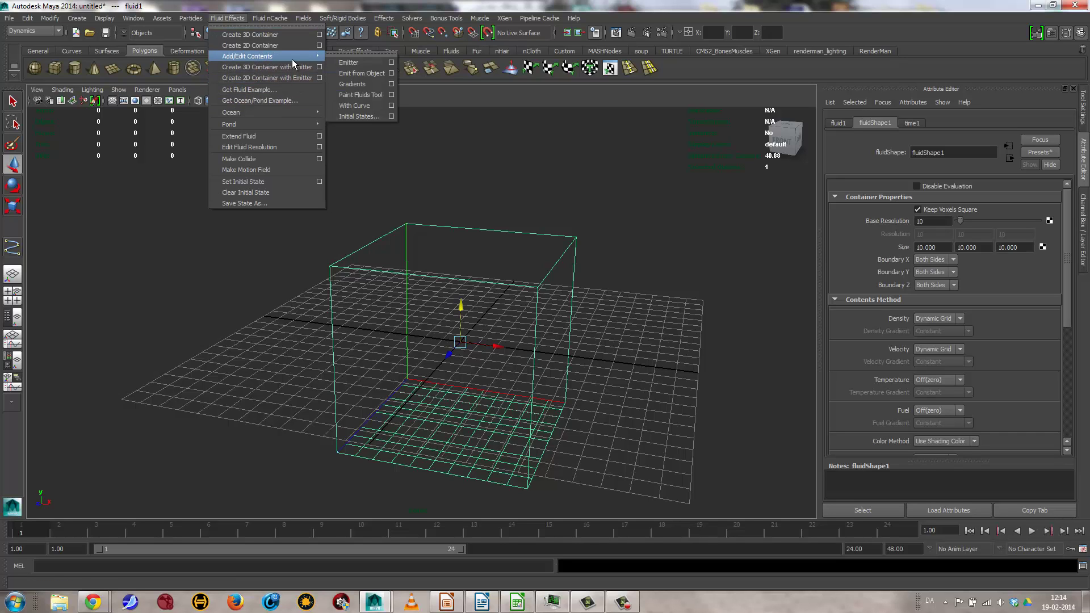
pyautogui.click(392, 95)
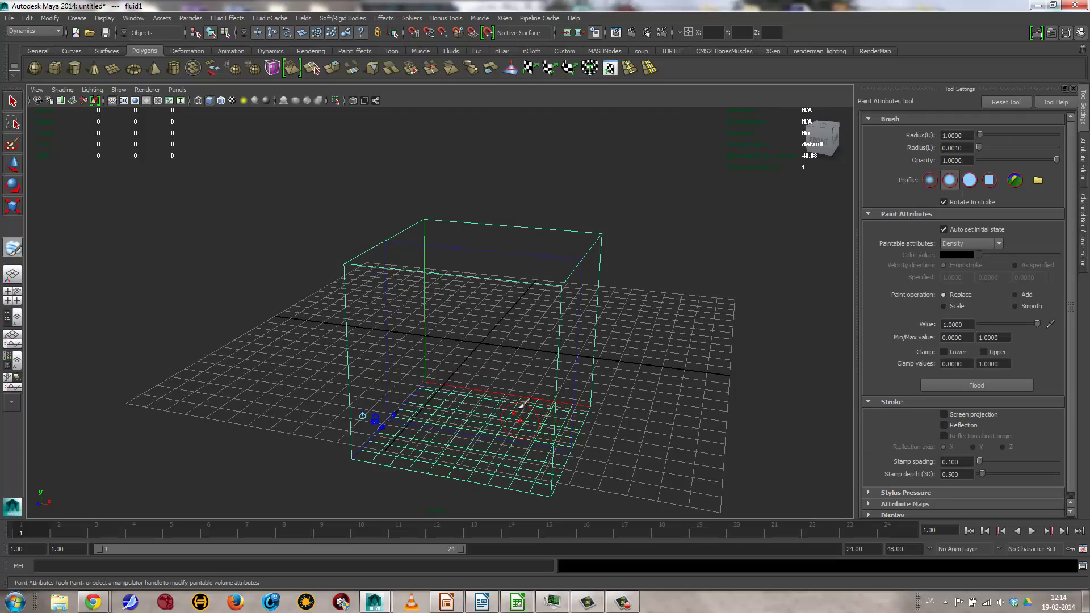
pyautogui.moveTo(521, 401)
pyautogui.keyDown('alt'); pyautogui.mouseDown()
pyautogui.moveTo(456, 404)
pyautogui.moveTo(582, 394)
pyautogui.moveTo(567, 372)
pyautogui.mouseUp(); pyautogui.keyUp('alt')
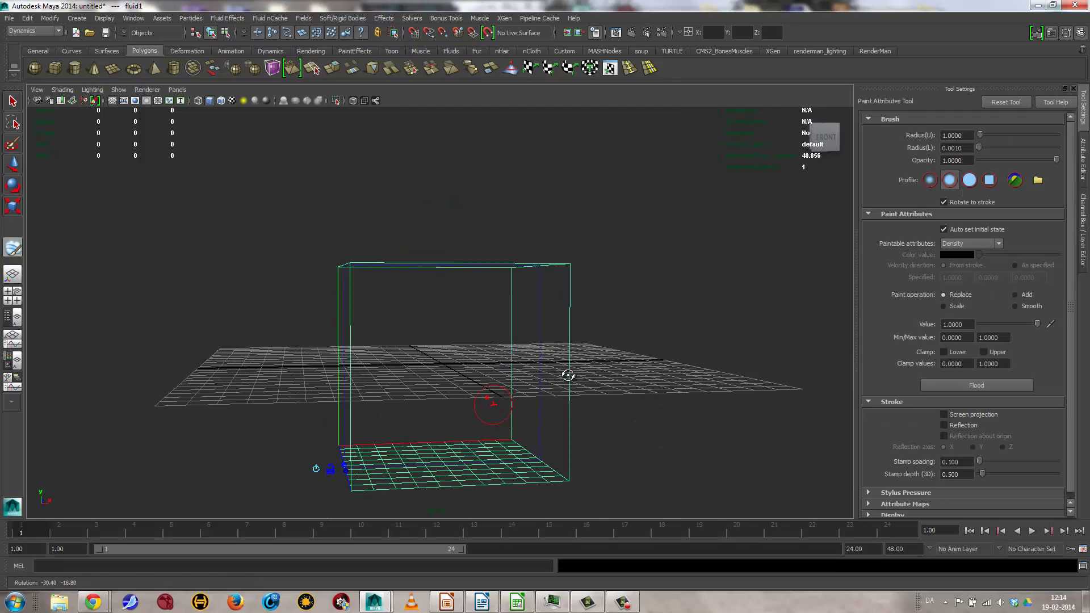
pyautogui.moveTo(443, 309)
pyautogui.mouseDown()
pyautogui.moveTo(494, 309)
pyautogui.moveTo(434, 414)
pyautogui.moveTo(446, 369)
pyautogui.moveTo(437, 335)
pyautogui.mouseUp()
pyautogui.moveTo(642, 200)
pyautogui.keyDown('alt'); pyautogui.mouseDown()
pyautogui.moveTo(635, 231)
pyautogui.moveTo(477, 333)
pyautogui.moveTo(440, 414)
pyautogui.moveTo(428, 414)
pyautogui.moveTo(491, 400)
pyautogui.moveTo(477, 338)
pyautogui.moveTo(591, 335)
pyautogui.moveTo(553, 408)
pyautogui.moveTo(495, 356)
pyautogui.moveTo(621, 340)
pyautogui.moveTo(765, 419)
pyautogui.moveTo(749, 377)
pyautogui.mouseUp(); pyautogui.keyUp('alt')
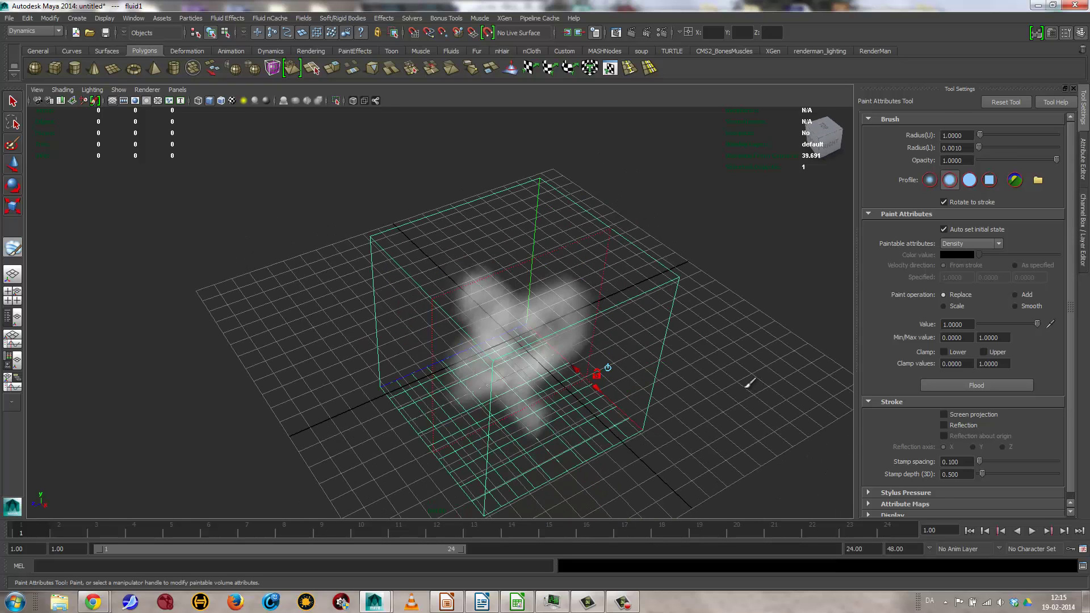
pyautogui.press('q')
pyautogui.keyDown('alt'); pyautogui.moveTo(506, 365); pyautogui.dragTo(568, 343); pyautogui.keyUp('alt')
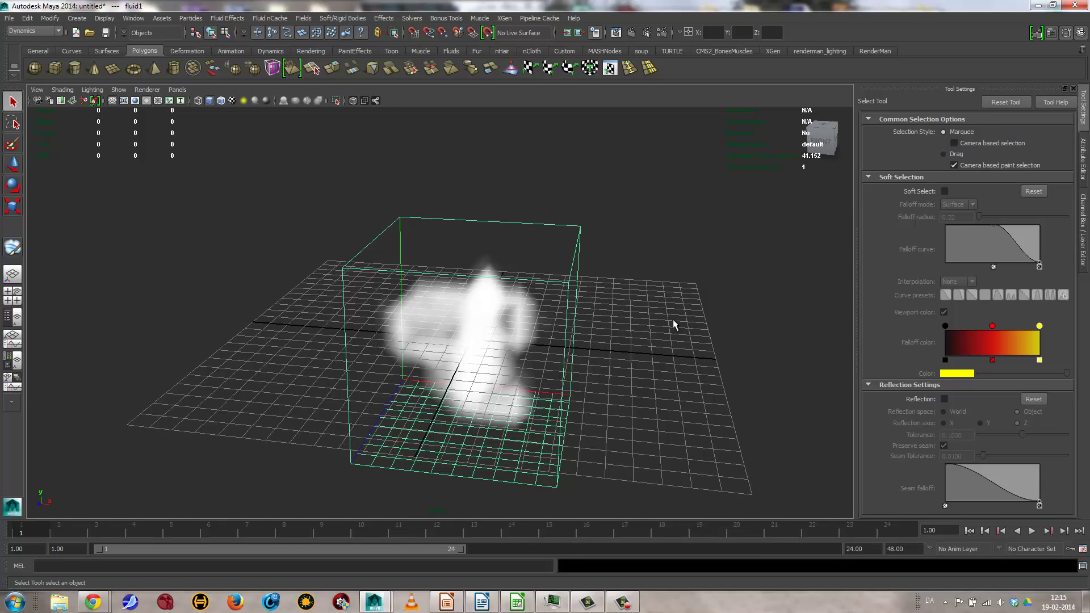
# Set the fluid shape's surface attribute to Surface Render so the painted density displays as a solid surface.
pyautogui.click(1082, 159)
pyautogui.moveTo(1065, 233); pyautogui.dragTo(1068, 371)
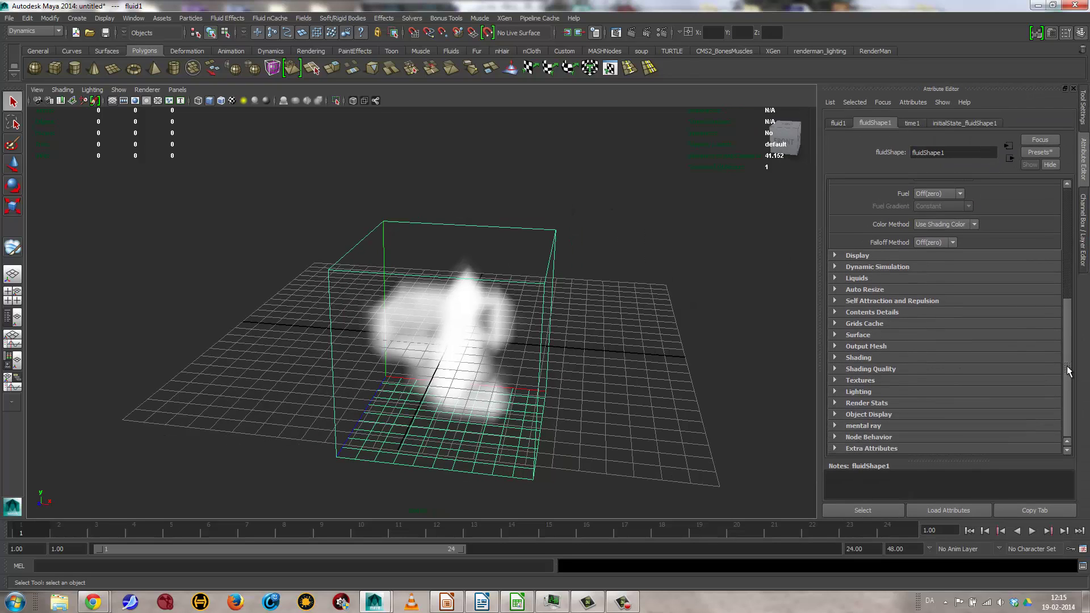
pyautogui.click(847, 358)
pyautogui.click(850, 357)
pyautogui.click(854, 333)
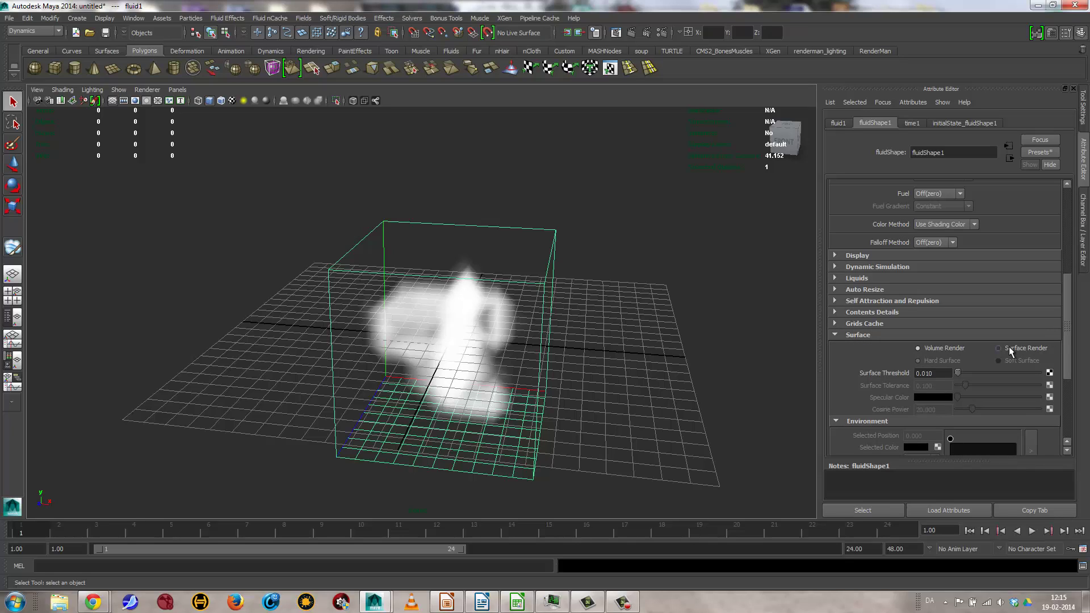
pyautogui.click(999, 348)
pyautogui.keyDown('alt'); pyautogui.moveTo(579, 305); pyautogui.dragTo(569, 260); pyautogui.keyUp('alt')
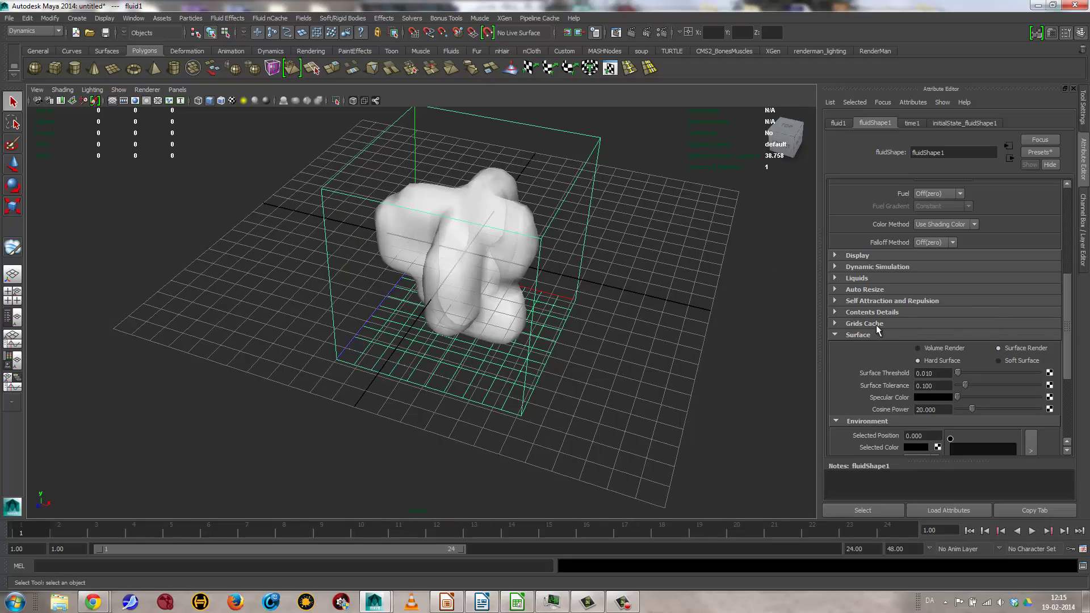
# Lower the fluid's shading transparency to black so its surface is fully opaque.
pyautogui.moveTo(1064, 298); pyautogui.dragTo(1069, 382)
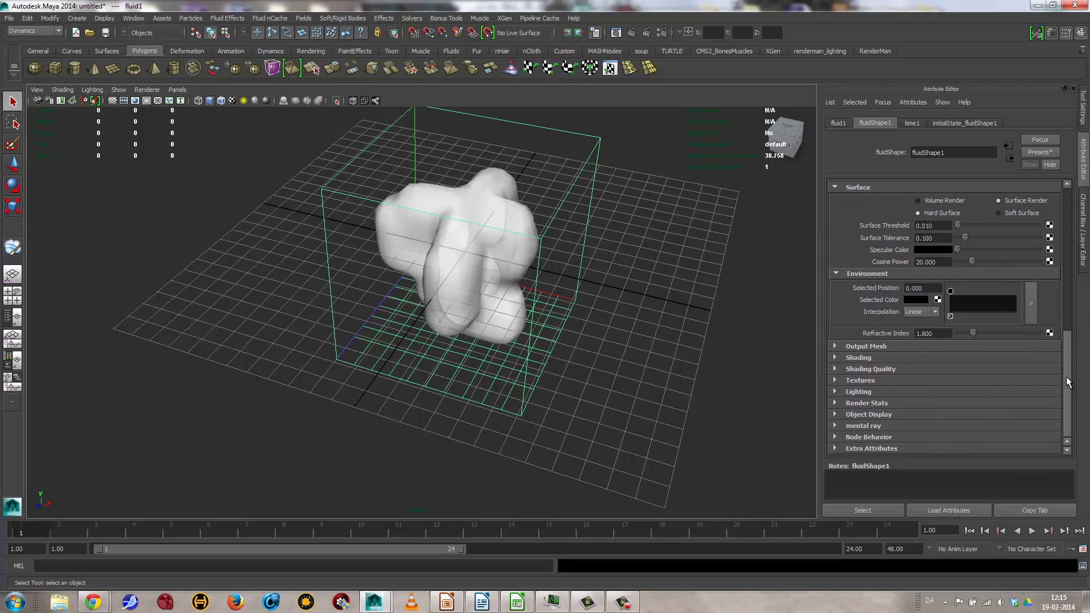
pyautogui.click(859, 358)
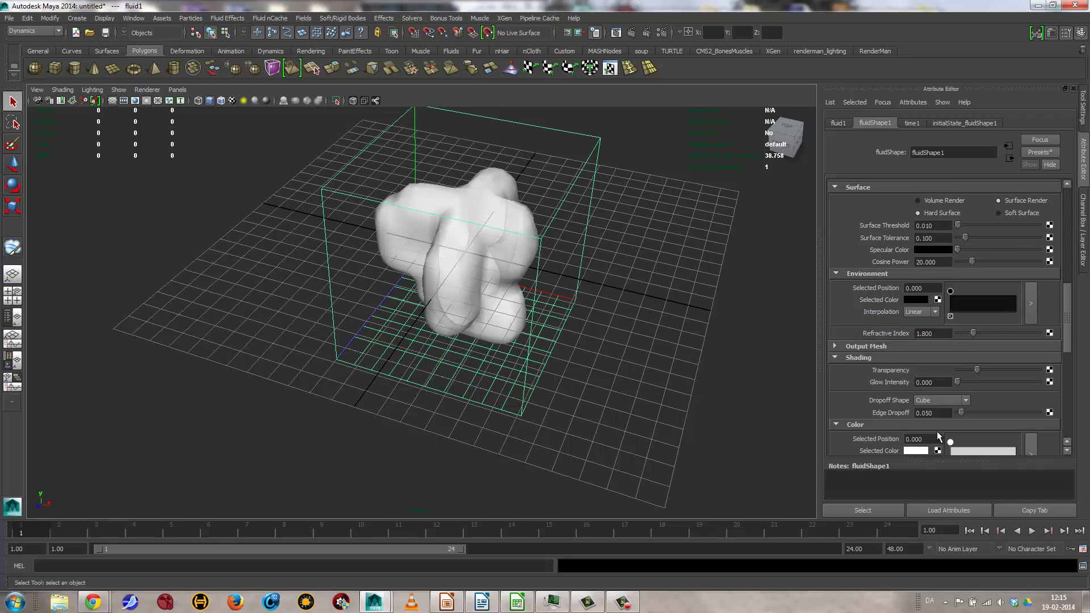
pyautogui.moveTo(975, 374); pyautogui.dragTo(891, 379)
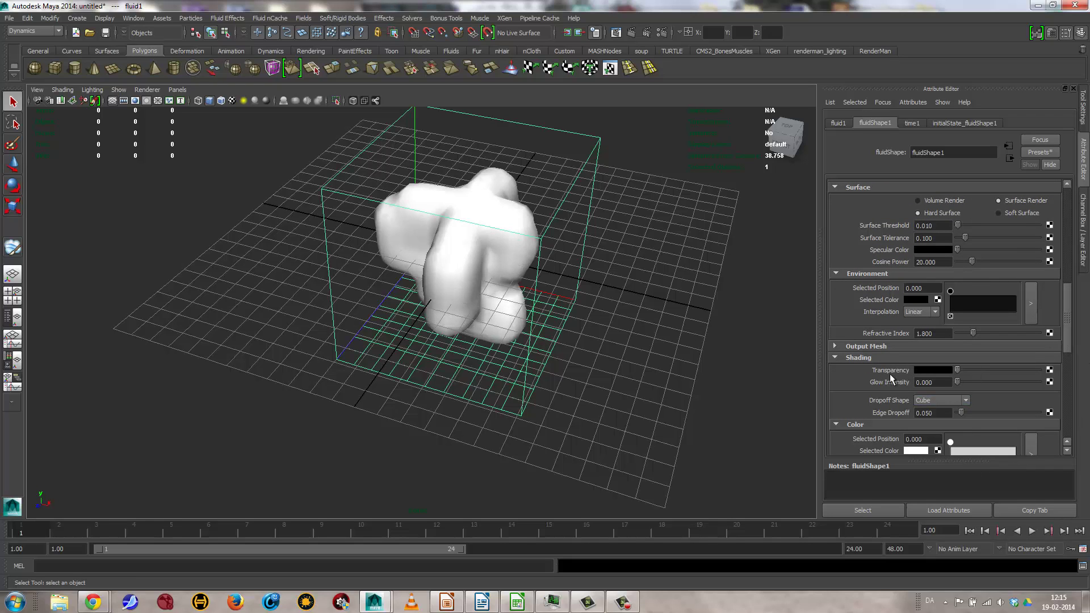
pyautogui.keyDown('alt'); pyautogui.moveTo(618, 337); pyautogui.dragTo(454, 258); pyautogui.keyUp('alt')
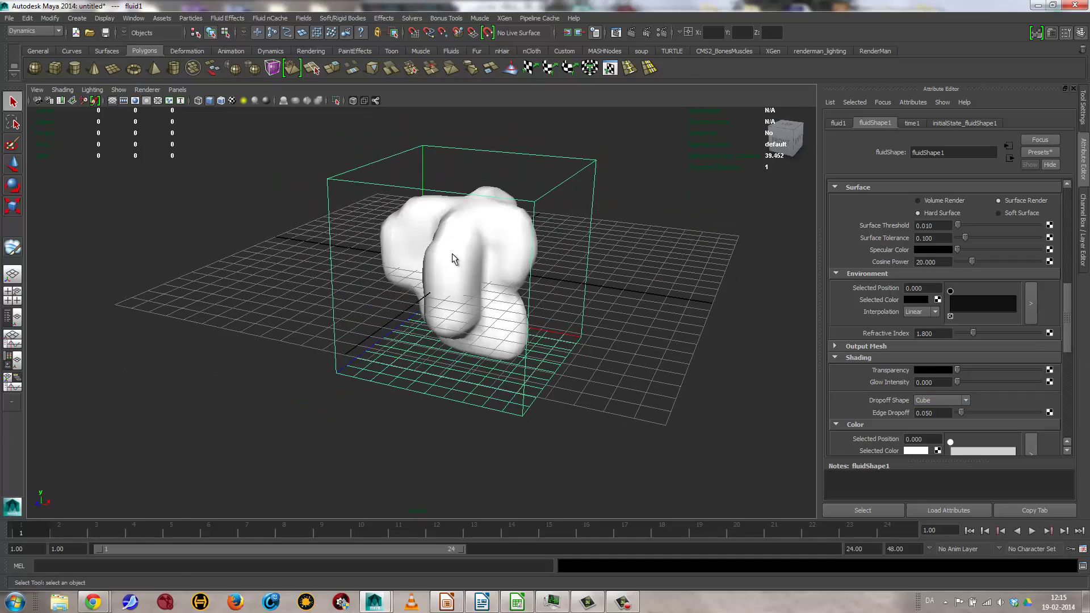
# Resume painting fluid density: add a straight stroke across the container's upper part and a separate patch on the slice at location 9.
pyautogui.click(16, 247)
pyautogui.moveTo(466, 270)
pyautogui.keyDown('alt'); pyautogui.mouseDown()
pyautogui.moveTo(413, 287)
pyautogui.moveTo(438, 259)
pyautogui.moveTo(384, 253)
pyautogui.moveTo(457, 260)
pyautogui.mouseUp(); pyautogui.keyUp('alt')
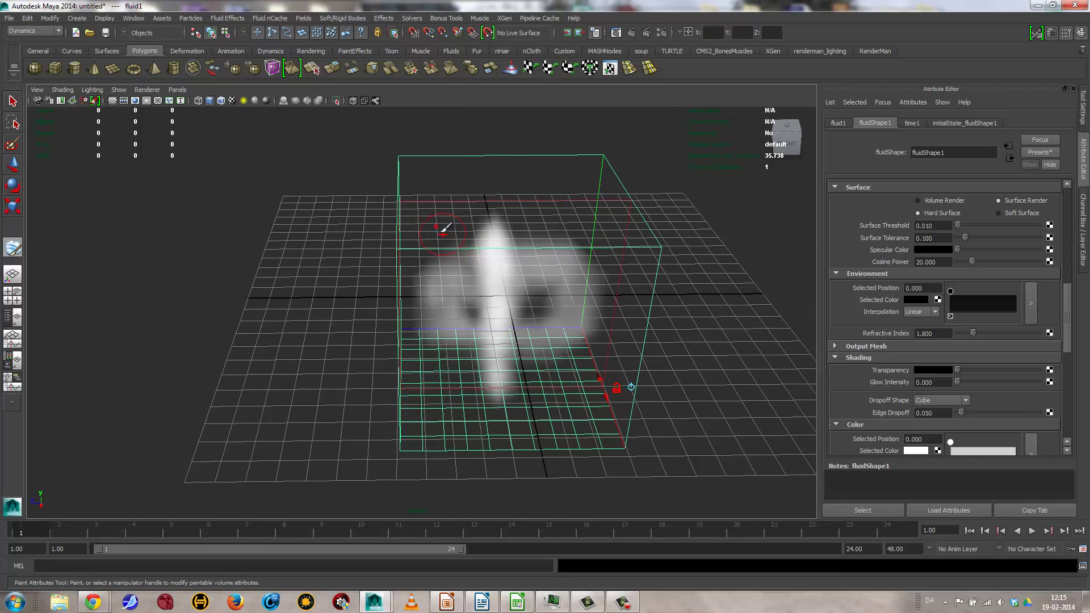
pyautogui.moveTo(448, 214); pyautogui.dragTo(602, 217)
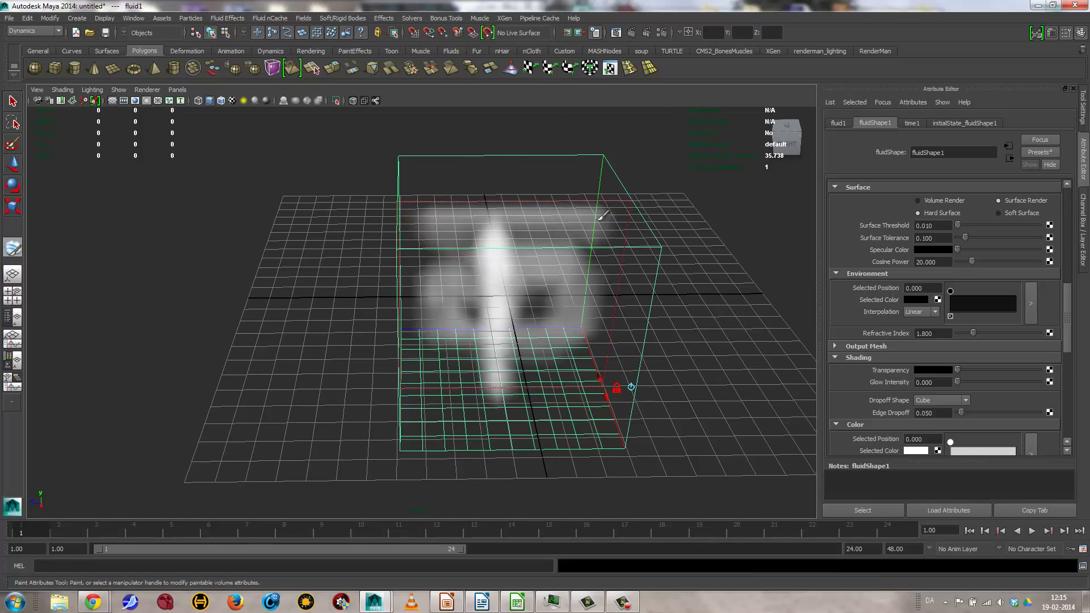
pyautogui.moveTo(538, 264)
pyautogui.keyDown('alt'); pyautogui.mouseDown()
pyautogui.moveTo(591, 340)
pyautogui.moveTo(630, 366)
pyautogui.mouseUp(); pyautogui.keyUp('alt')
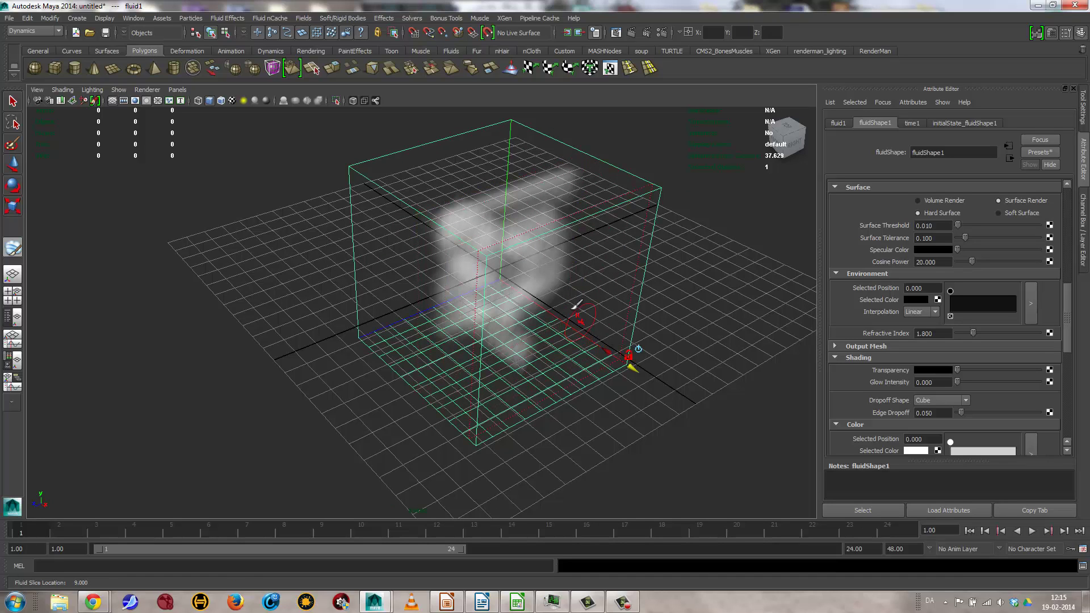
pyautogui.moveTo(614, 226)
pyautogui.mouseDown()
pyautogui.moveTo(623, 262)
pyautogui.moveTo(609, 235)
pyautogui.mouseUp()
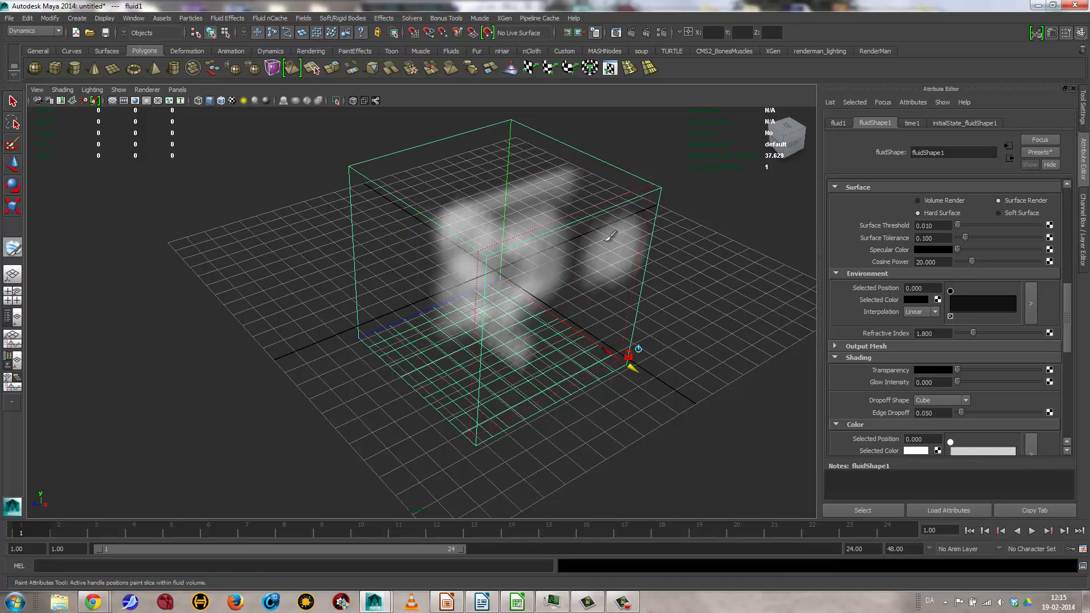
# Paint density in the container's upper front corner and on the horizontal slice at location 0, leaving the paint tool when finished.
pyautogui.moveTo(559, 327)
pyautogui.keyDown('alt'); pyautogui.mouseDown()
pyautogui.moveTo(616, 341)
pyautogui.moveTo(626, 381)
pyautogui.moveTo(598, 329)
pyautogui.mouseUp(); pyautogui.keyUp('alt')
pyautogui.moveTo(360, 299); pyautogui.dragTo(399, 199)
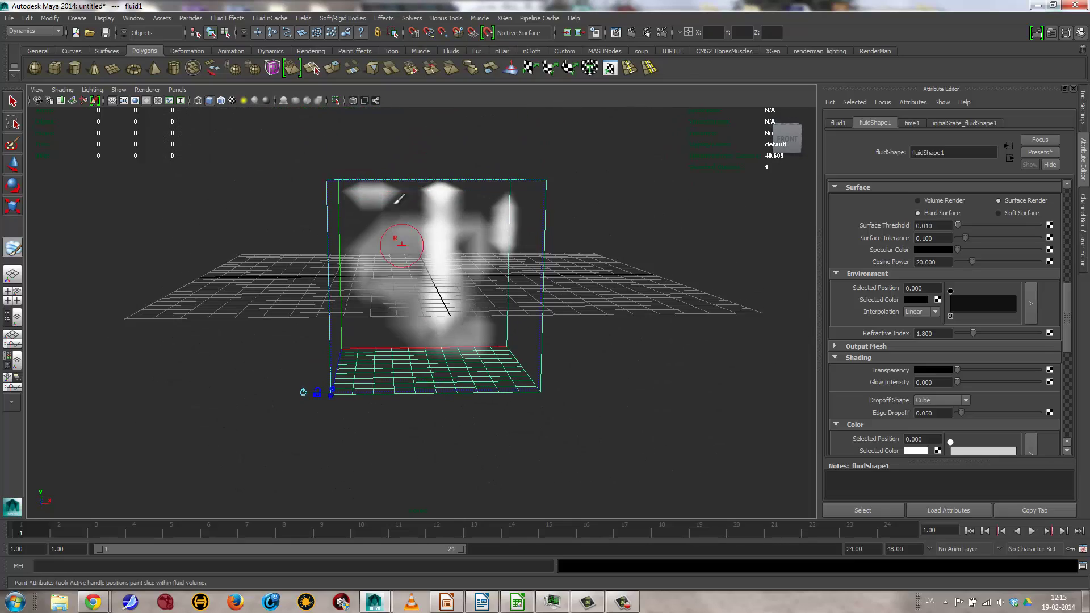
pyautogui.moveTo(369, 250)
pyautogui.keyDown('alt'); pyautogui.mouseDown()
pyautogui.moveTo(326, 258)
pyautogui.moveTo(307, 280)
pyautogui.moveTo(275, 272)
pyautogui.moveTo(282, 258)
pyautogui.mouseUp(); pyautogui.keyUp('alt')
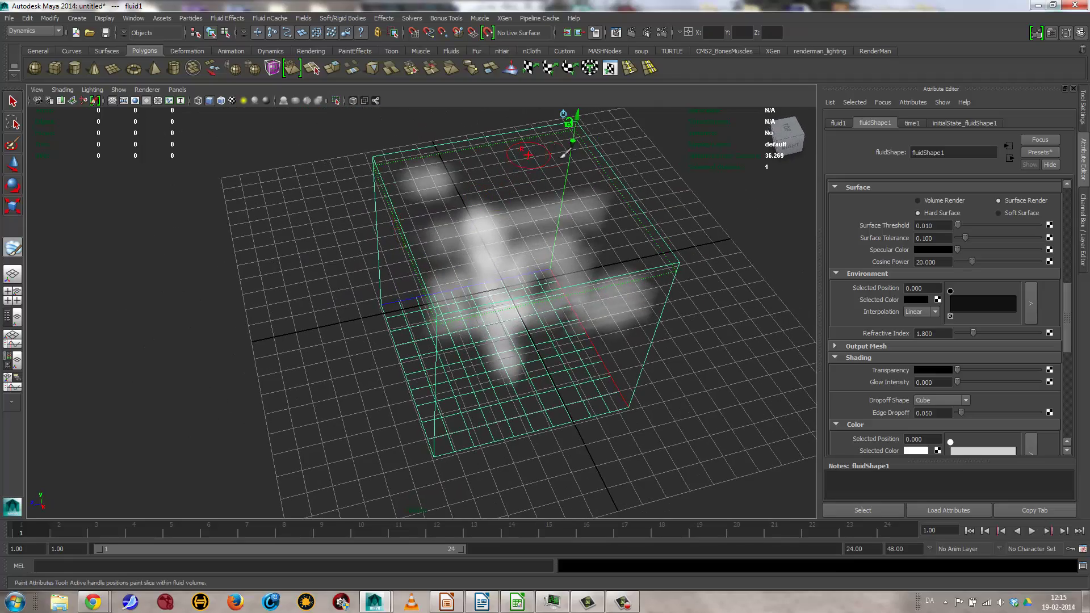
pyautogui.moveTo(570, 121); pyautogui.dragTo(567, 279)
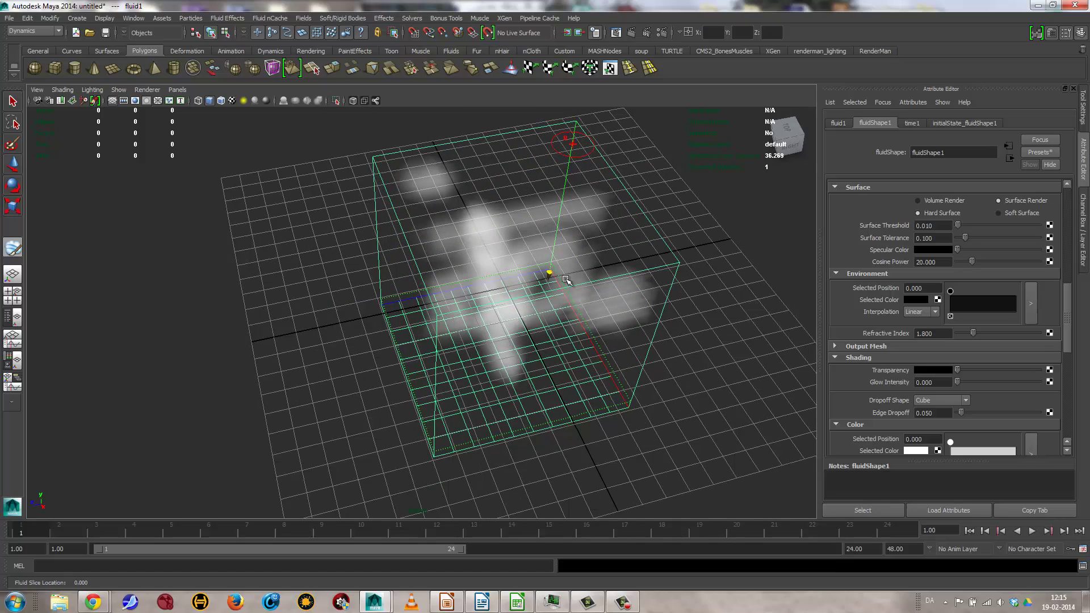
pyautogui.moveTo(574, 384)
pyautogui.mouseDown()
pyautogui.moveTo(566, 385)
pyautogui.moveTo(645, 406)
pyautogui.moveTo(445, 382)
pyautogui.moveTo(582, 341)
pyautogui.moveTo(636, 394)
pyautogui.moveTo(392, 260)
pyautogui.moveTo(371, 327)
pyautogui.moveTo(389, 353)
pyautogui.moveTo(475, 363)
pyautogui.moveTo(468, 276)
pyautogui.mouseUp()
pyautogui.press('q')
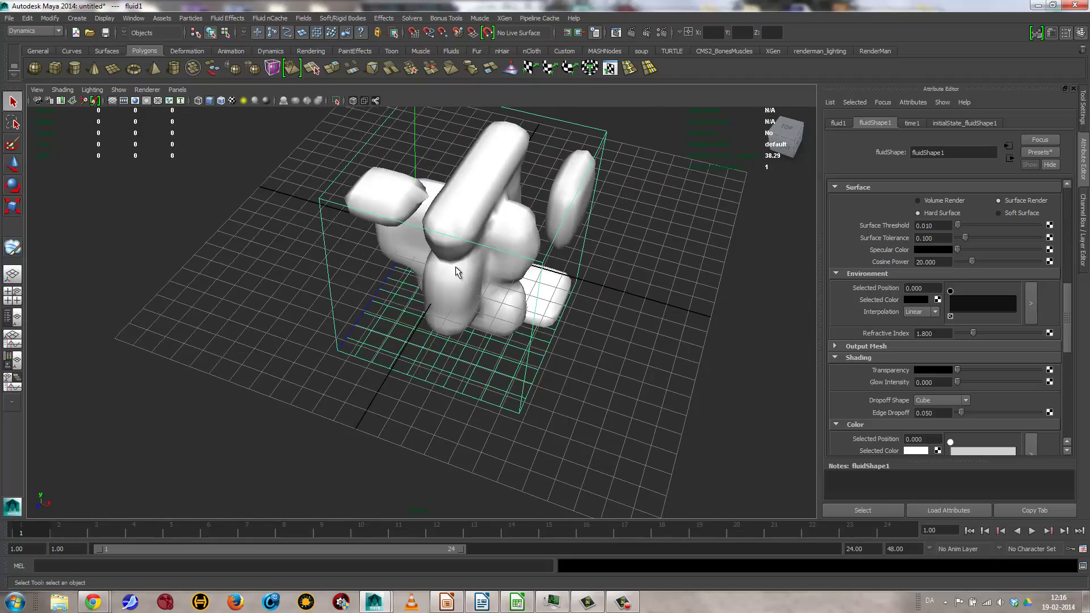
pyautogui.scroll(15, 456, 267)
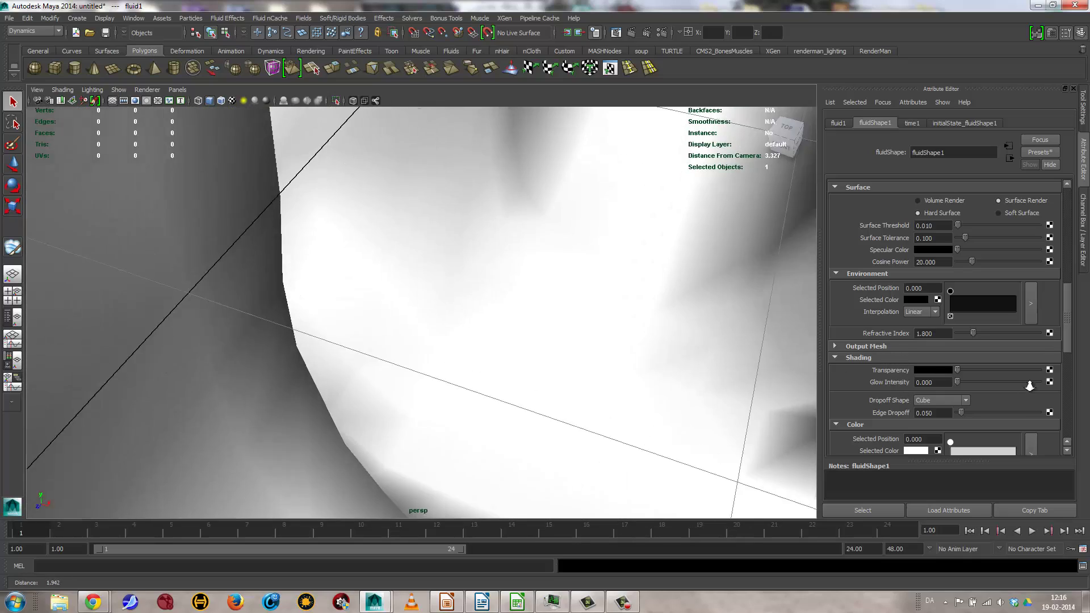
pyautogui.keyDown('alt'); pyautogui.moveTo(1029, 386); pyautogui.dragTo(937, 355, button='right'); pyautogui.keyUp('alt')
pyautogui.keyDown('alt'); pyautogui.moveTo(540, 329); pyautogui.dragTo(175, 399, button='right'); pyautogui.keyUp('alt')
pyautogui.keyDown('alt'); pyautogui.moveTo(456, 288); pyautogui.dragTo(361, 94, button='right'); pyautogui.keyUp('alt')
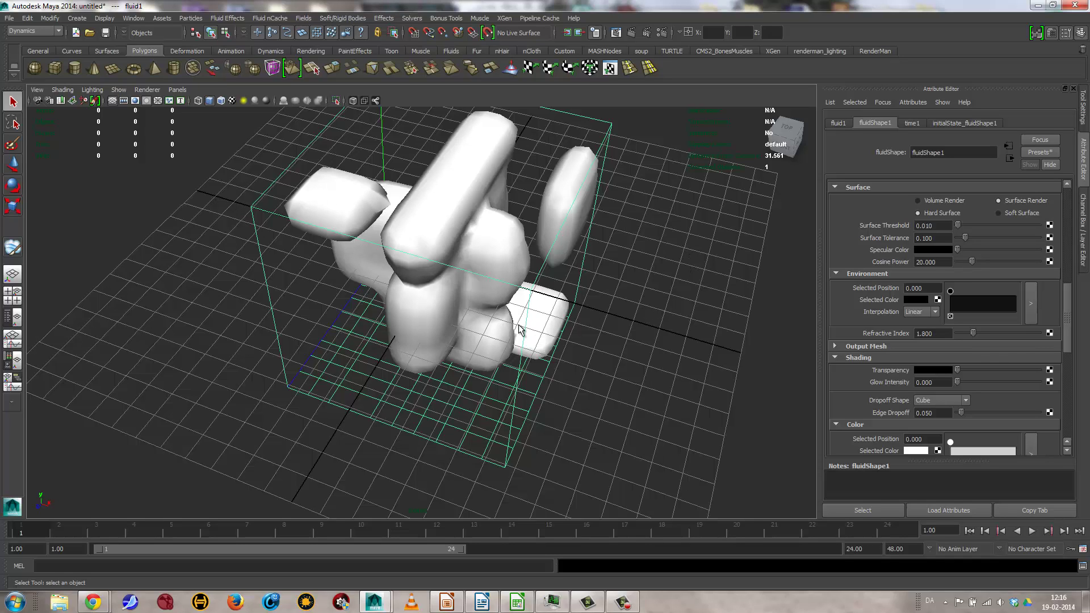
pyautogui.click(623, 602)
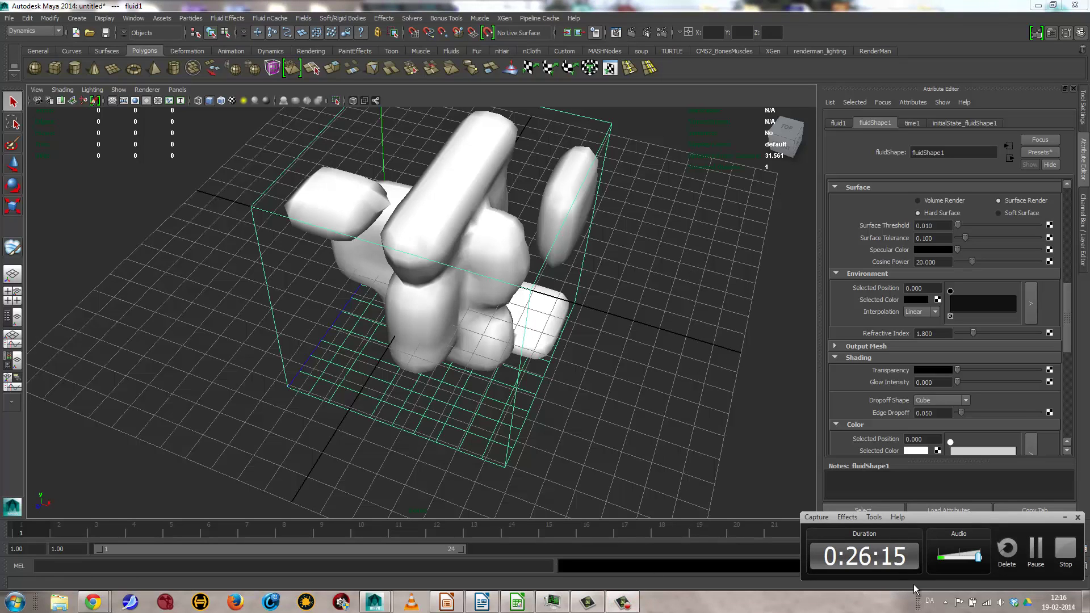